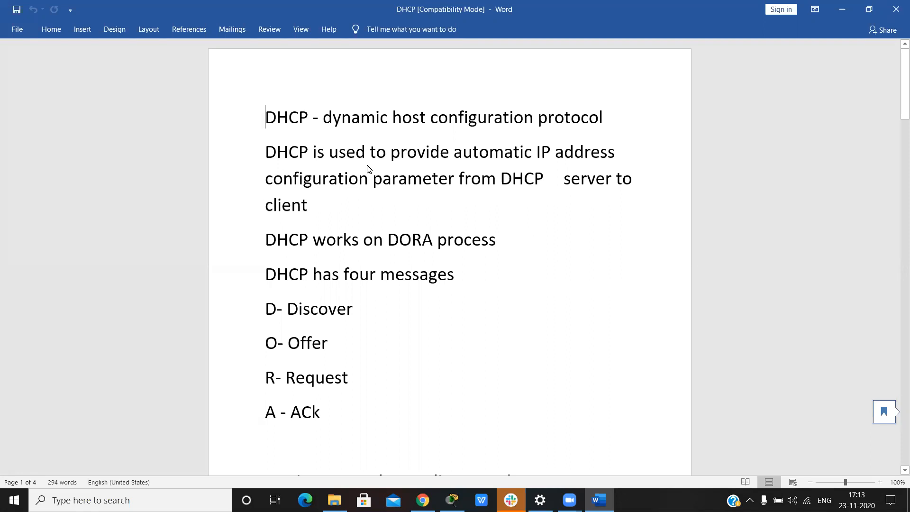
# Step: Read the opening definition of DHCP and its purpose, marking the passage in the document
pyautogui.click(332, 119)
pyautogui.keyDown('shift'); pyautogui.click(480, 219); pyautogui.keyUp('shift')
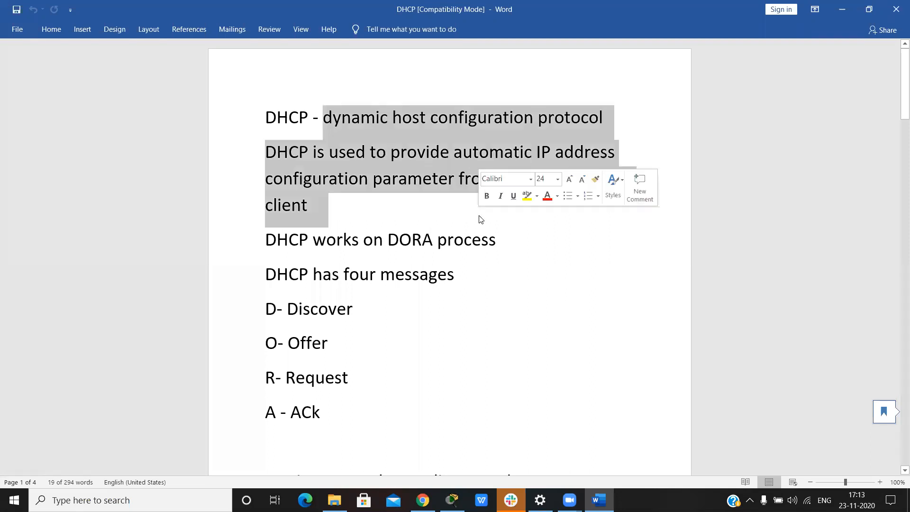
pyautogui.click(480, 219)
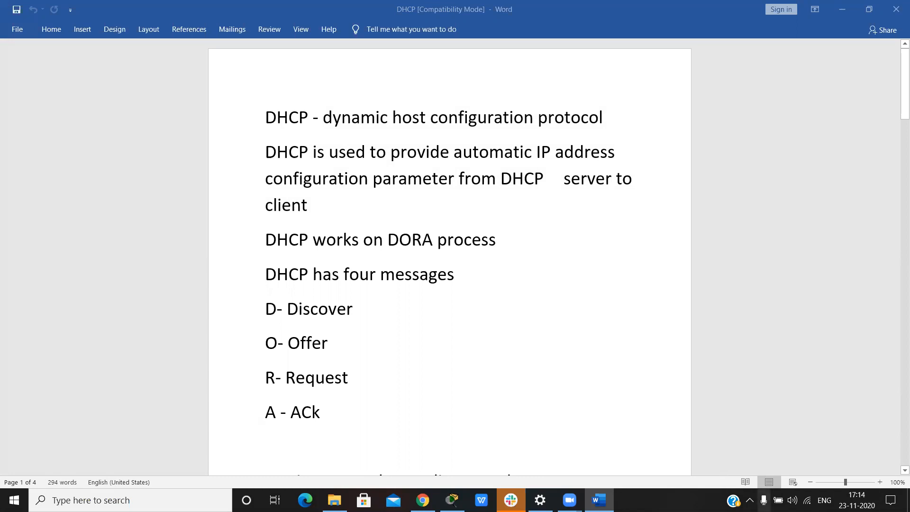
# Step: Examine the IP assignment and IPv4 details in the connected BLACK-BYTE Wi-Fi network's properties, and return to the DHCP document
pyautogui.click(806, 500)
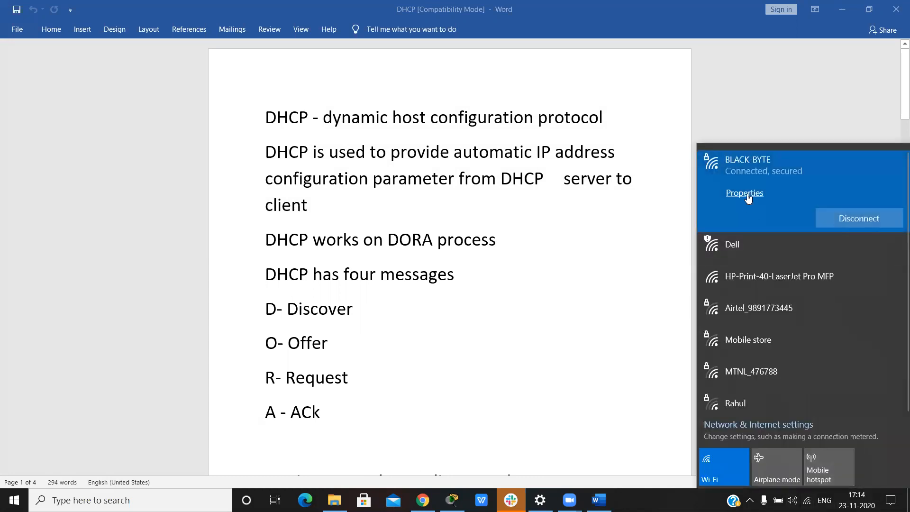
pyautogui.click(744, 193)
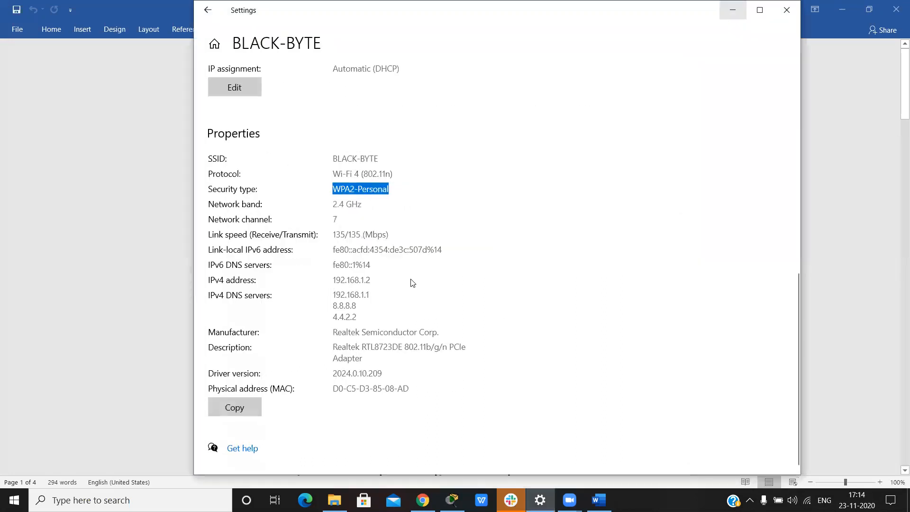
pyautogui.scroll(-9, 356, 352)
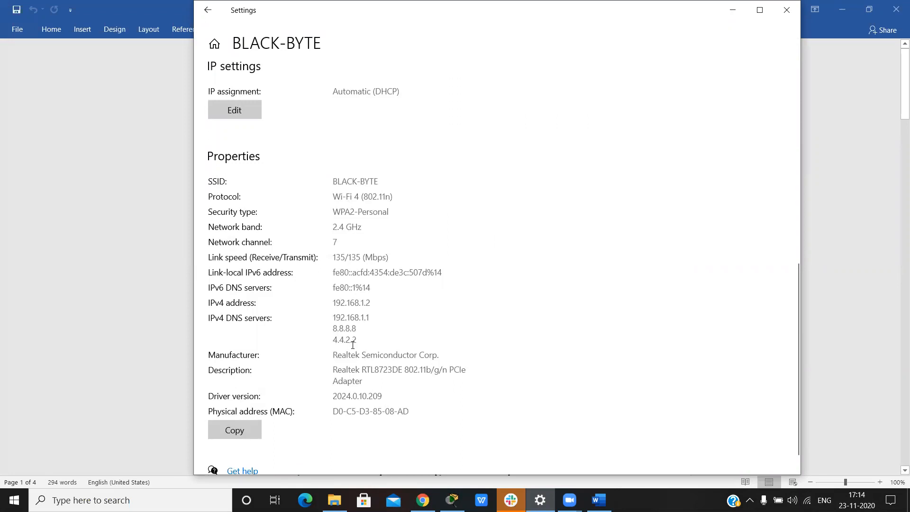
pyautogui.scroll(3, 357, 298)
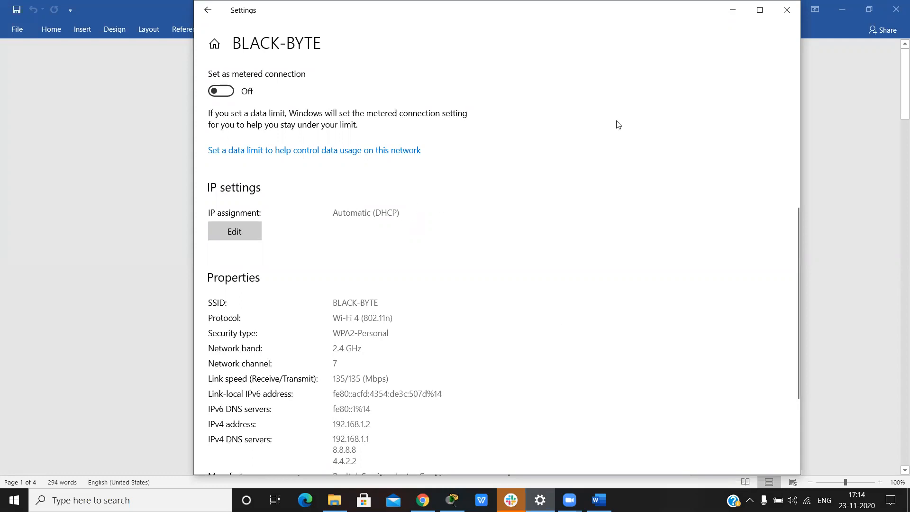
pyautogui.scroll(-5, 404, 345)
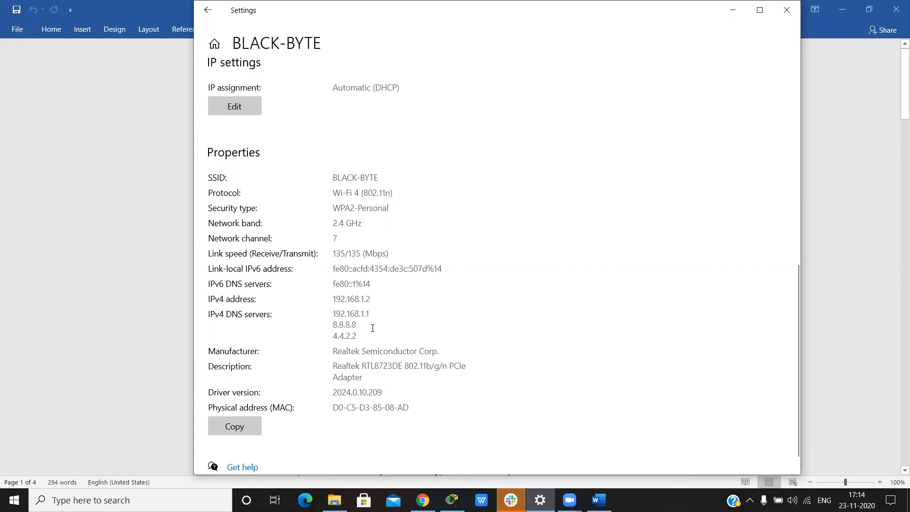
pyautogui.click(731, 10)
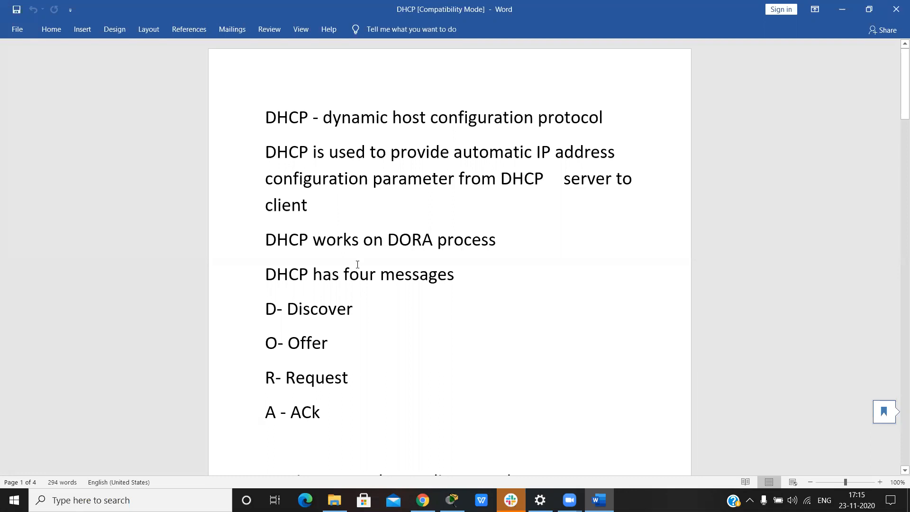
# Step: Read the list of four DORA messages and the start of the Discover section, and look at the available Wi-Fi networks
pyautogui.scroll(-2, 356, 263)
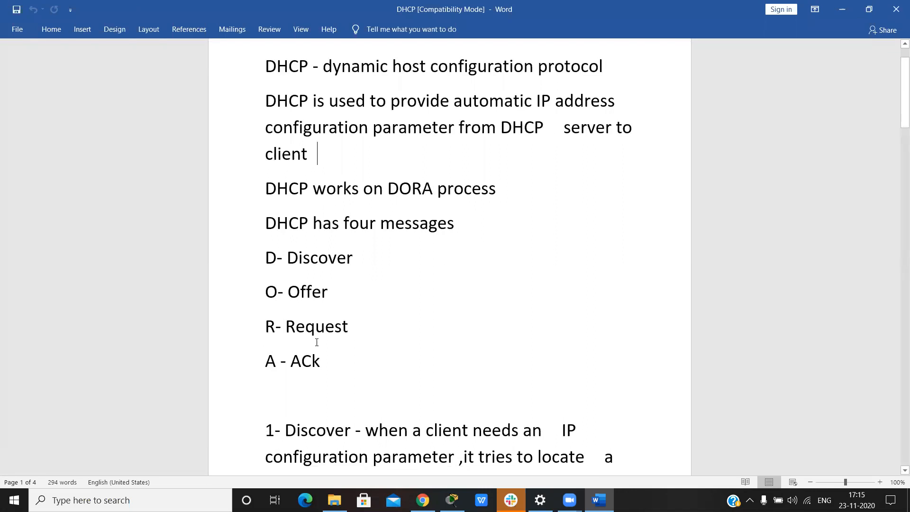
pyautogui.scroll(-3, 372, 385)
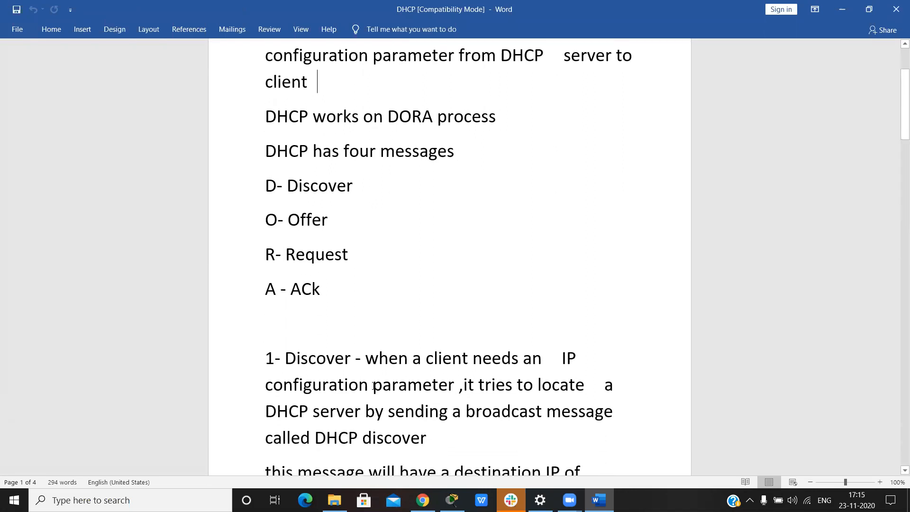
pyautogui.scroll(-1, 382, 282)
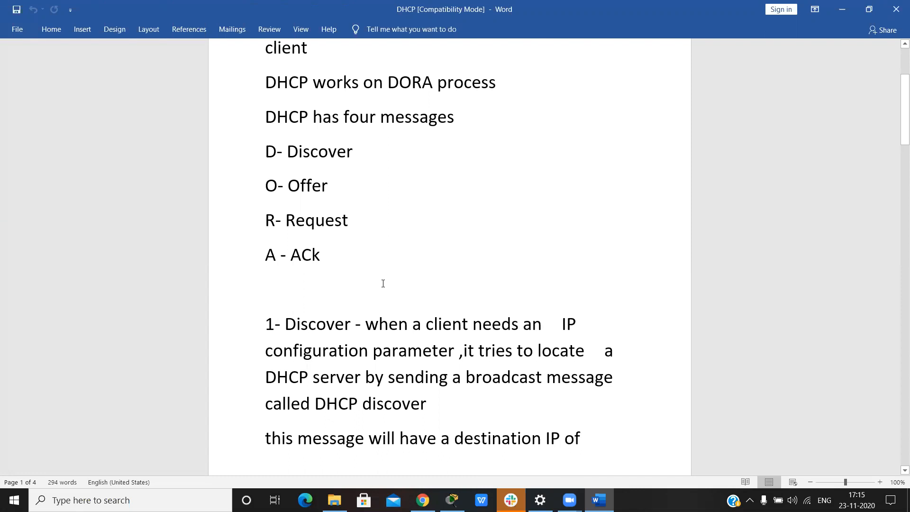
pyautogui.scroll(-1, 383, 284)
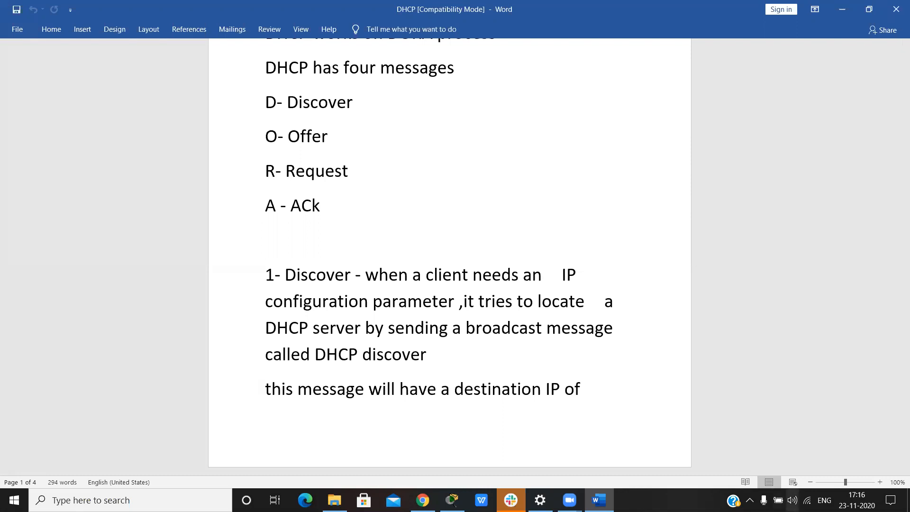
pyautogui.click(806, 500)
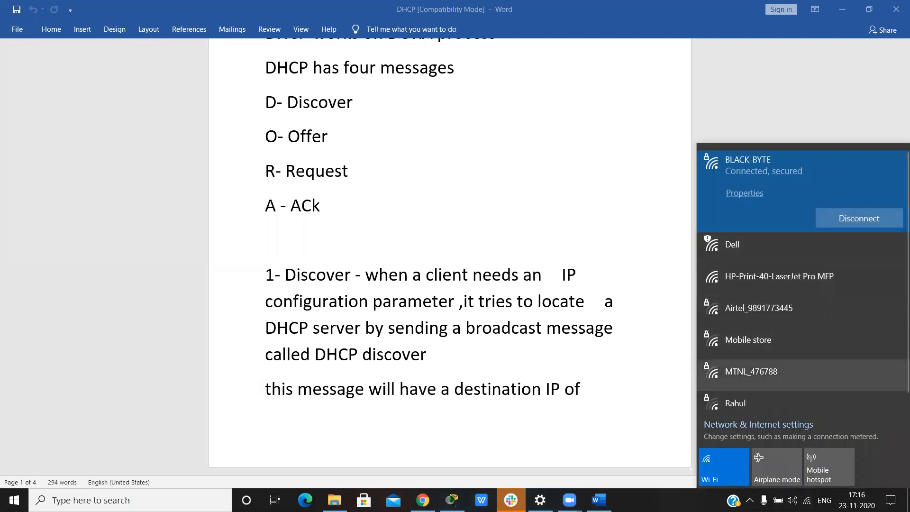
pyautogui.click(692, 380)
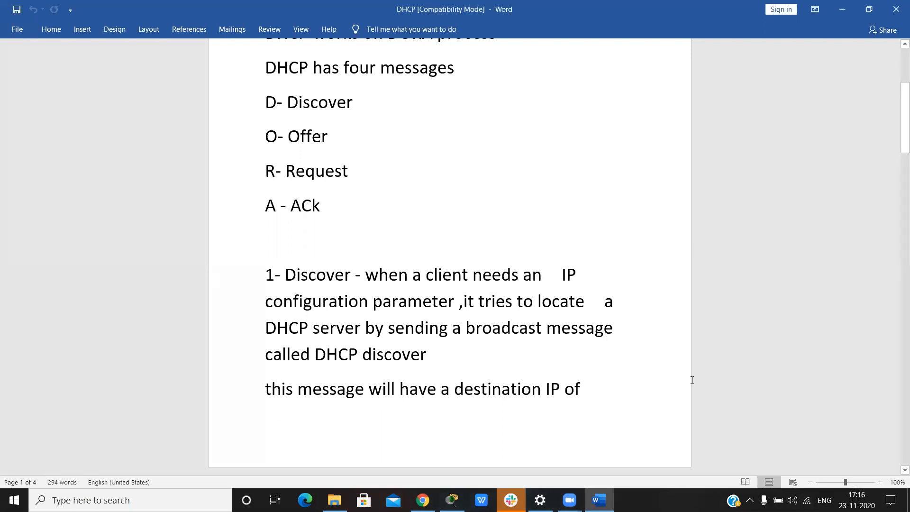
# Step: Examine the Discover message's addressing, marking the destination IP, the destination MAC ffff.ffff.ffff and the source IP 0.0.0.0
pyautogui.scroll(-5, 691, 380)
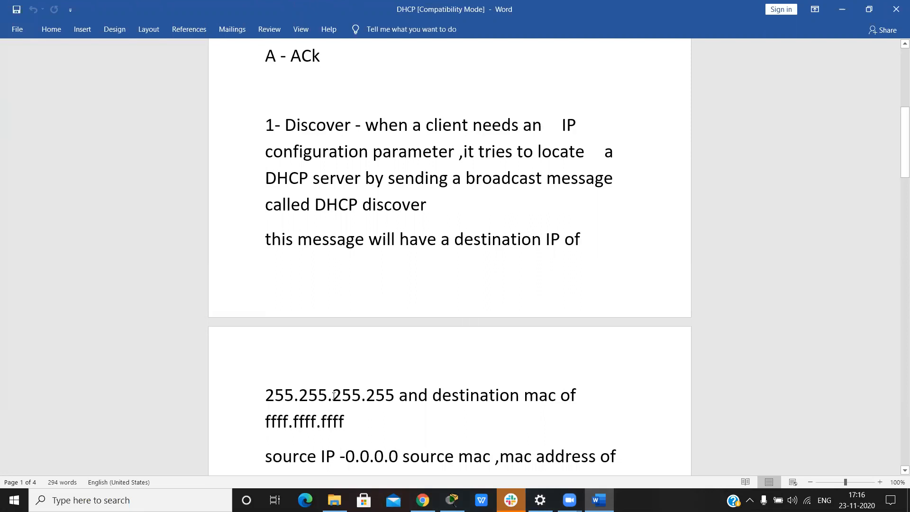
pyautogui.moveTo(299, 396); pyautogui.dragTo(399, 397)
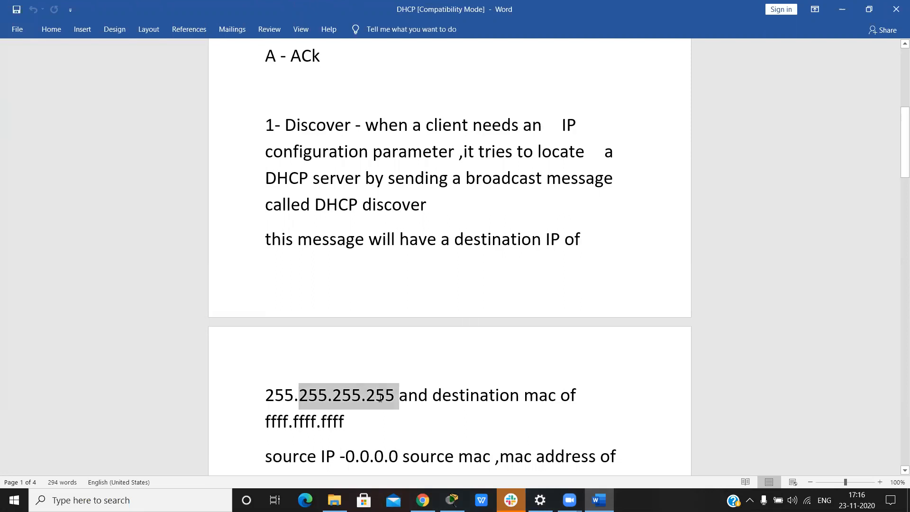
pyautogui.click(446, 404)
pyautogui.click(236, 422)
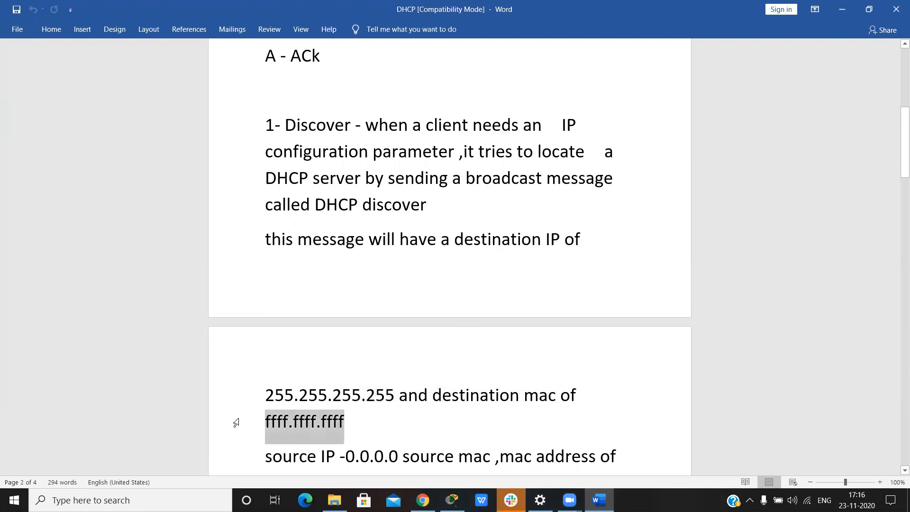
pyautogui.click(405, 430)
pyautogui.scroll(-2, 405, 431)
pyautogui.moveTo(340, 372); pyautogui.dragTo(394, 374)
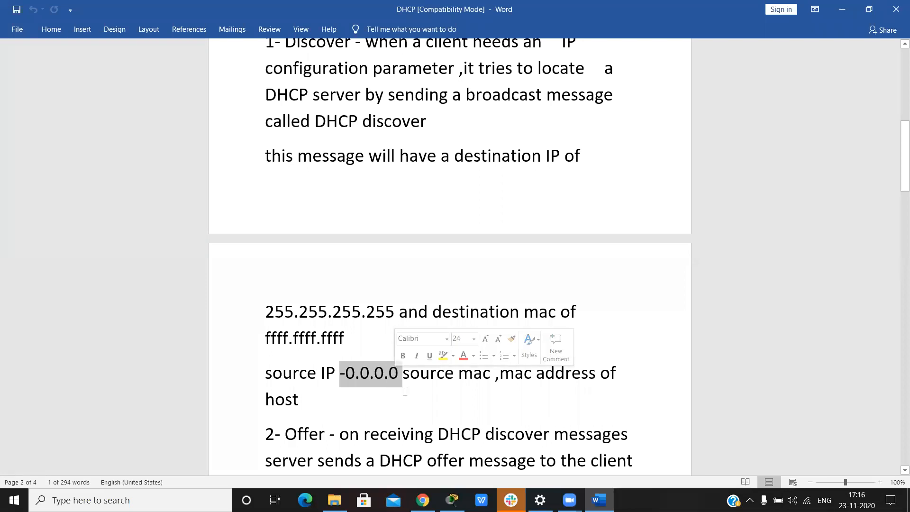
pyautogui.click(405, 391)
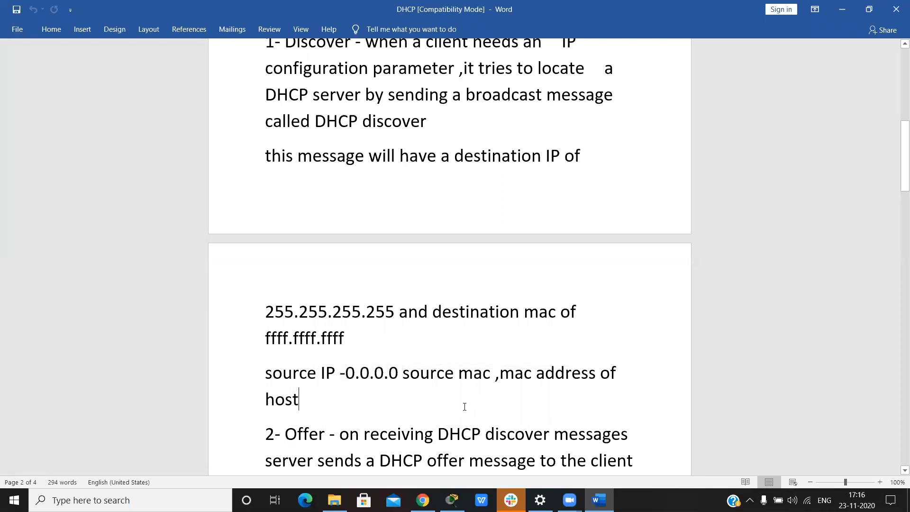
# Step: Read the Offer section describing the server's proposed configuration and the message's MAC addresses
pyautogui.scroll(-2, 465, 406)
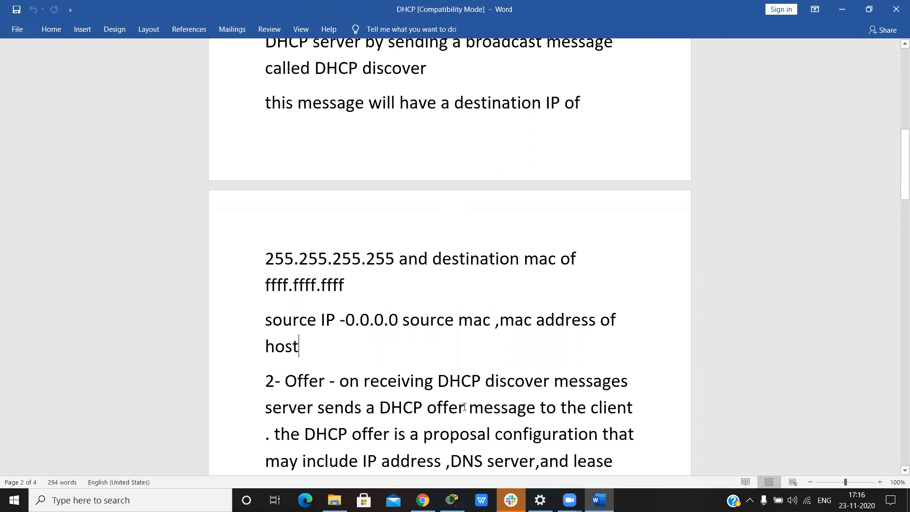
pyautogui.scroll(-3, 464, 406)
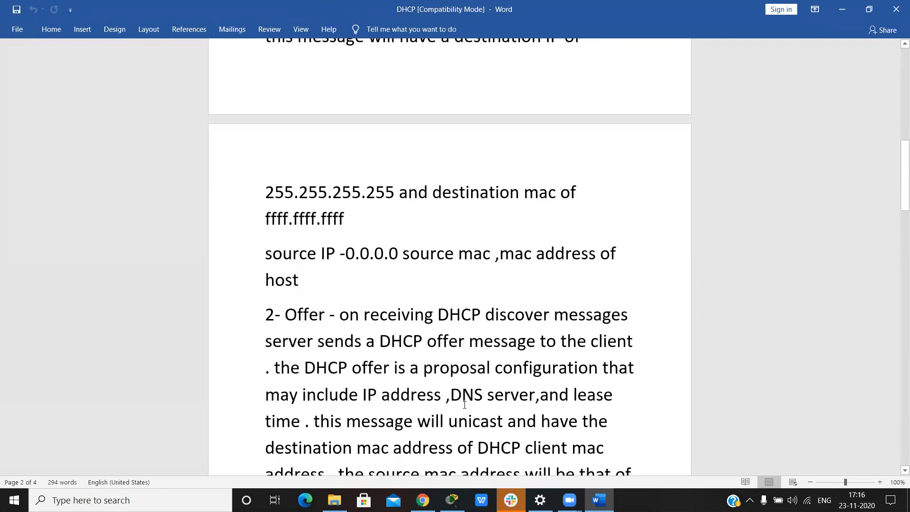
pyautogui.scroll(-2, 464, 404)
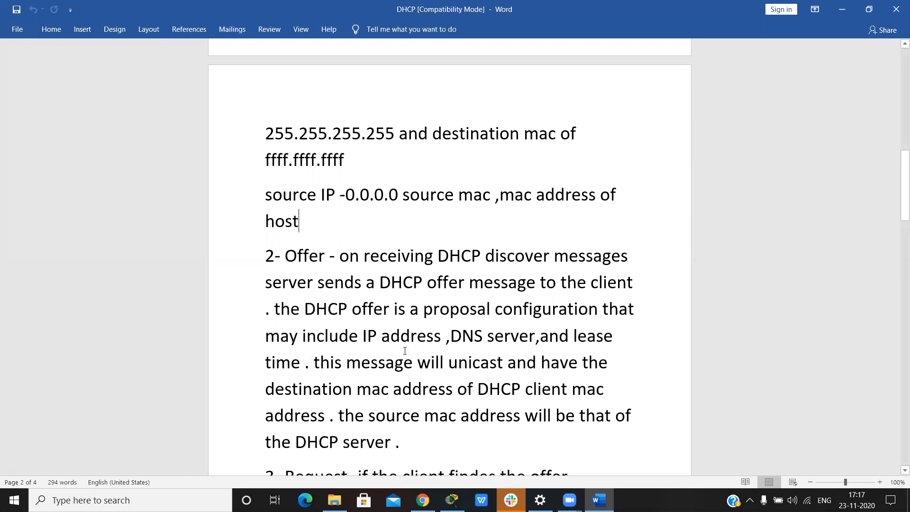
pyautogui.scroll(-1, 405, 342)
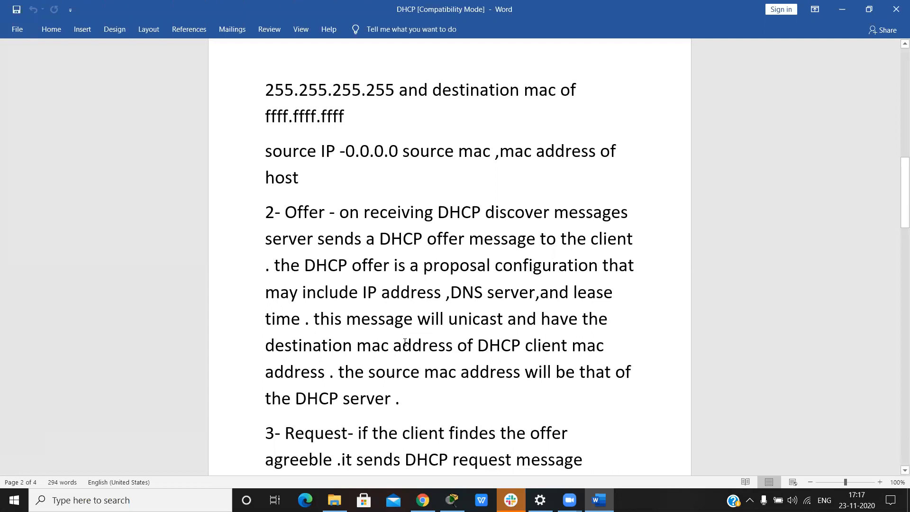
pyautogui.scroll(-3, 419, 307)
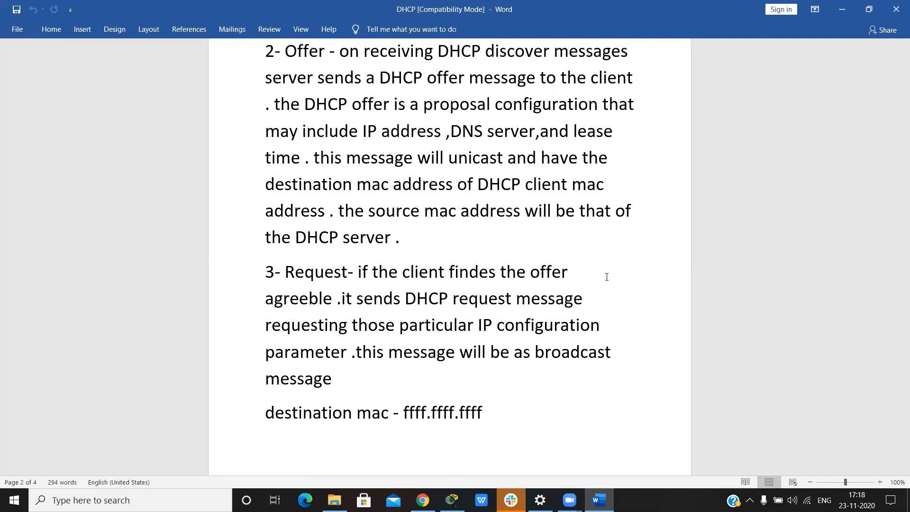
# Step: Read the Request and ACK sections, marking the beginning of the ACK description
pyautogui.scroll(-5, 606, 276)
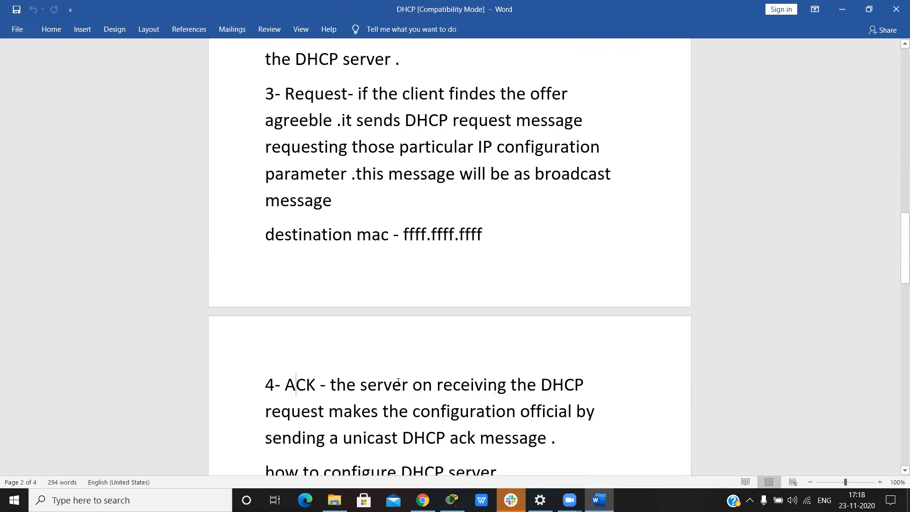
pyautogui.moveTo(294, 378); pyautogui.dragTo(484, 389)
pyautogui.click(551, 436)
pyautogui.scroll(-3, 318, 406)
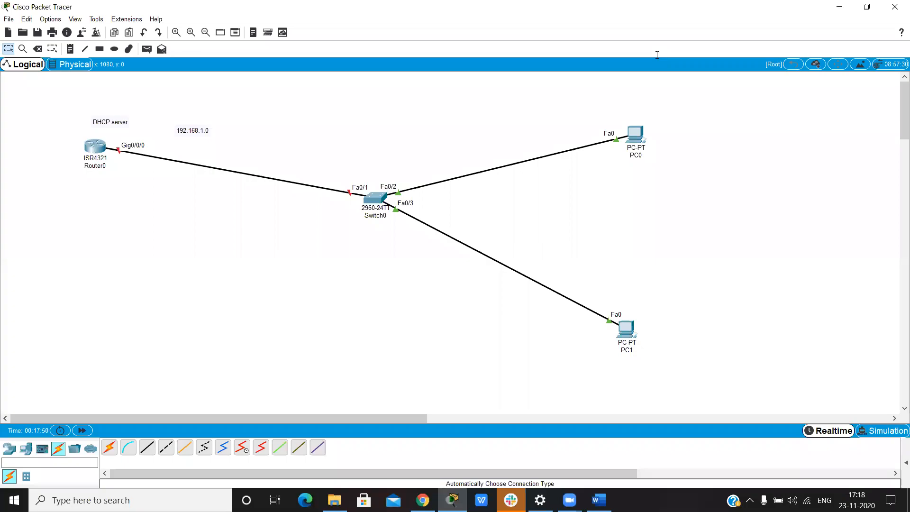
# Step: In Cisco Packet Tracer, examine the topology with the DHCP server router and the PCs, and view Router0's device window
pyautogui.moveTo(71, 128); pyautogui.dragTo(141, 190)
pyautogui.moveTo(4, 115); pyautogui.dragTo(125, 176)
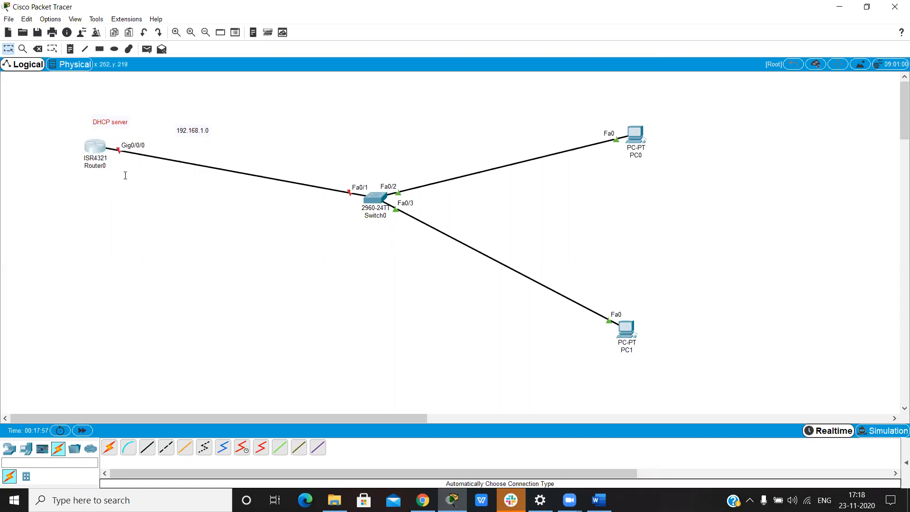
pyautogui.click(567, 138)
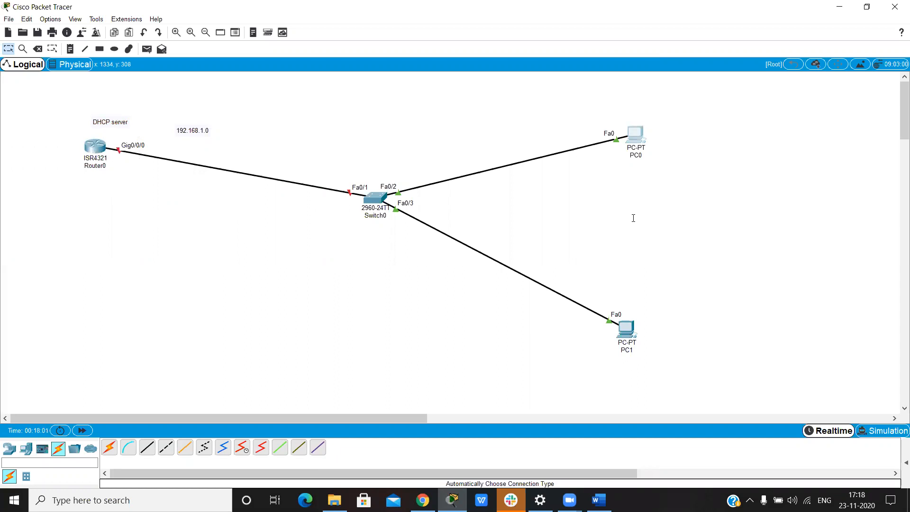
pyautogui.click(96, 150)
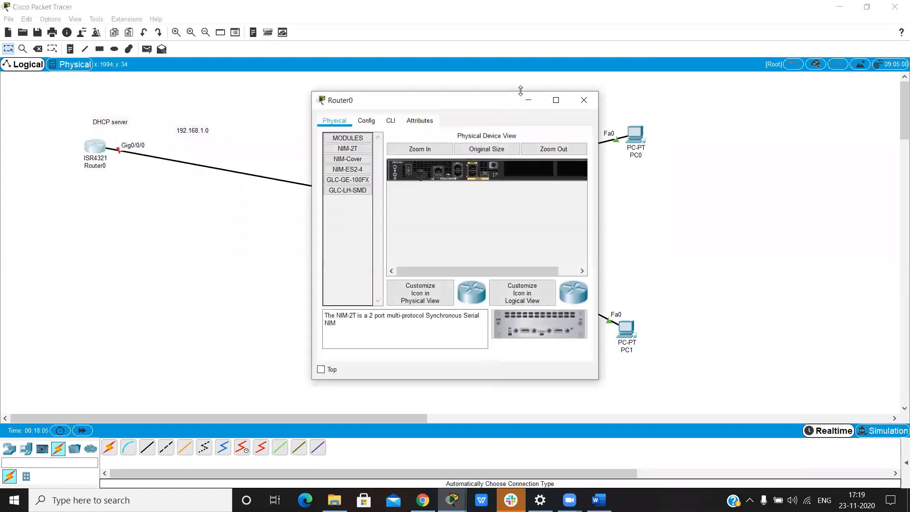
pyautogui.click(528, 100)
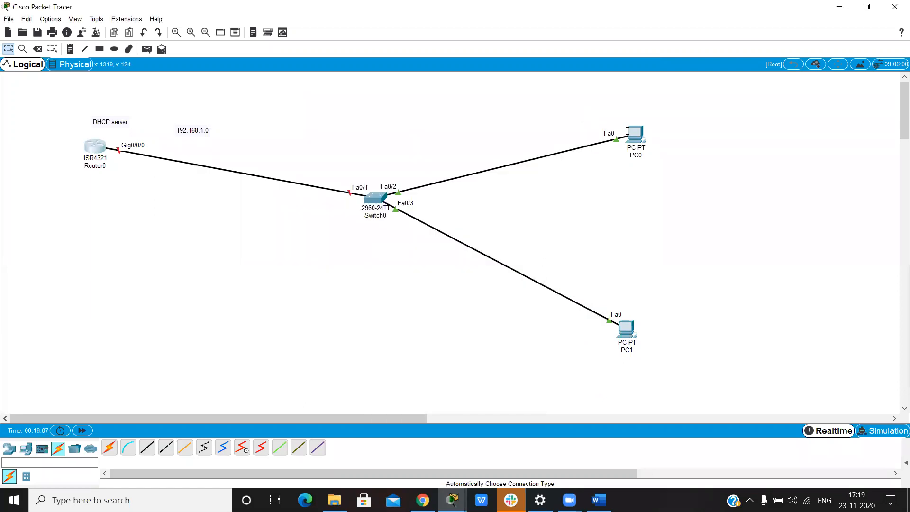
# Step: Assign IP address 192.168.1.1 with subnet mask 255.255.255.0 to Router0's GigabitEthernet0/0/0 interface
pyautogui.click(90, 150)
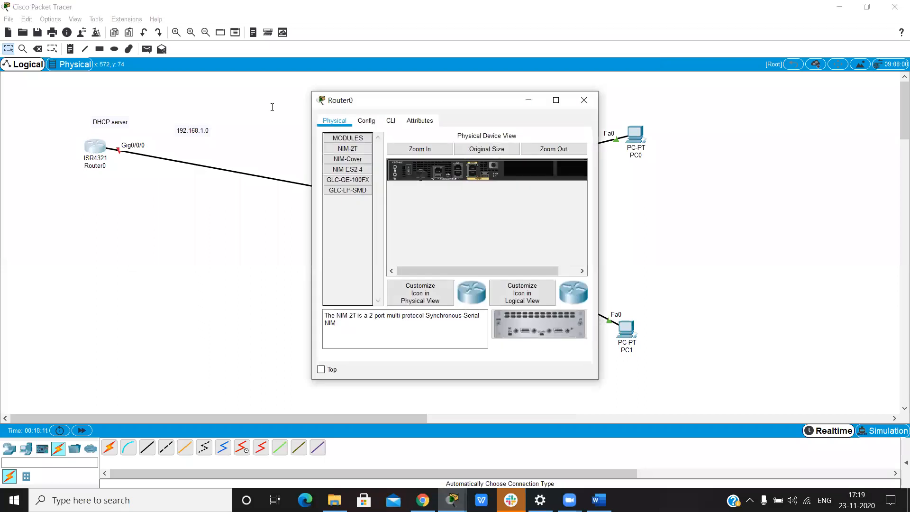
pyautogui.click(367, 121)
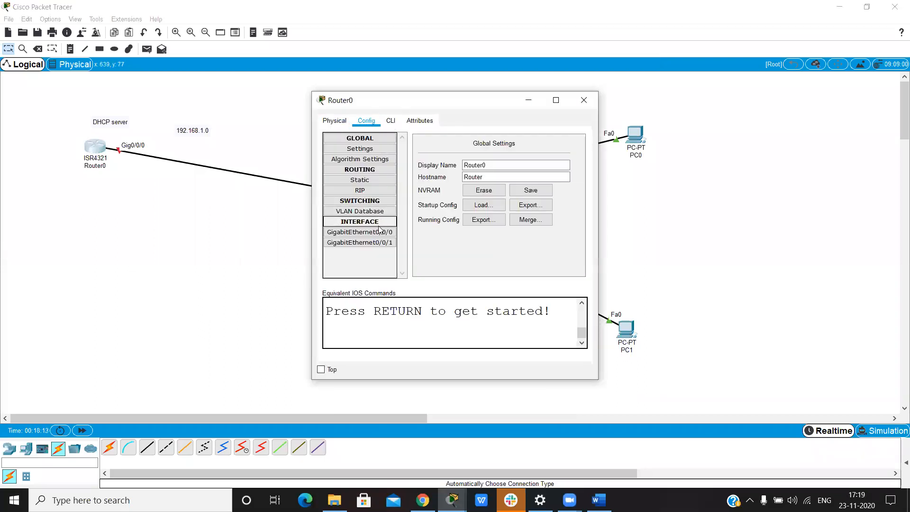
pyautogui.click(380, 232)
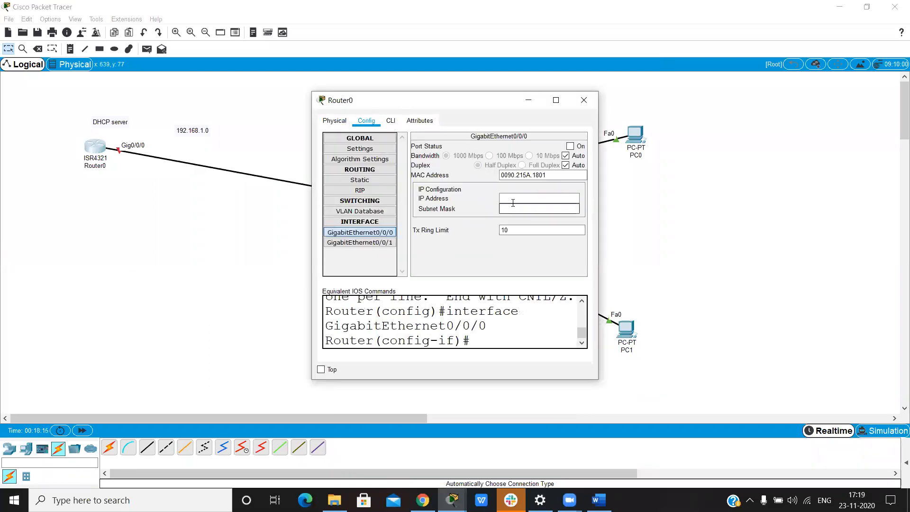
pyautogui.click(512, 199)
pyautogui.write('192.168.1.1')
pyautogui.click(512, 208)
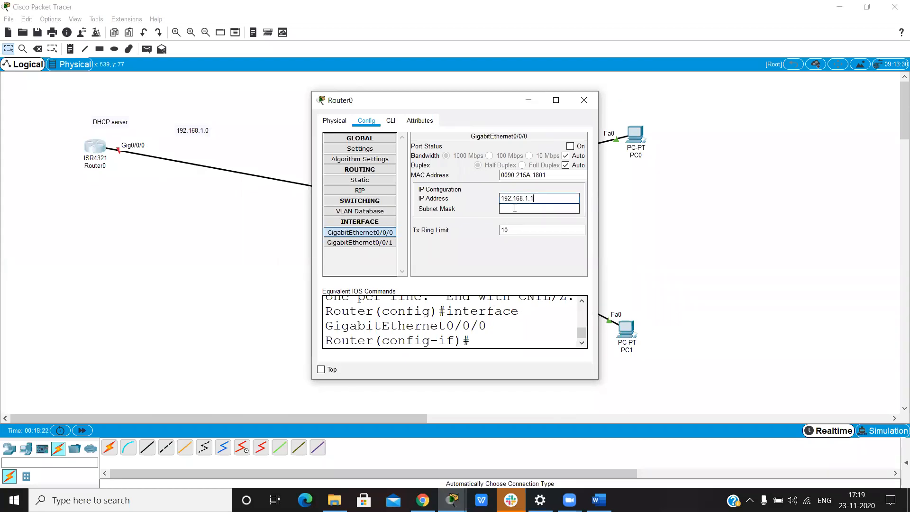
# Step: In Router0's command line, enable GigabitEthernet0/0/0 with "no shut" and return to global configuration mode
pyautogui.click(390, 121)
pyautogui.write('no shut')
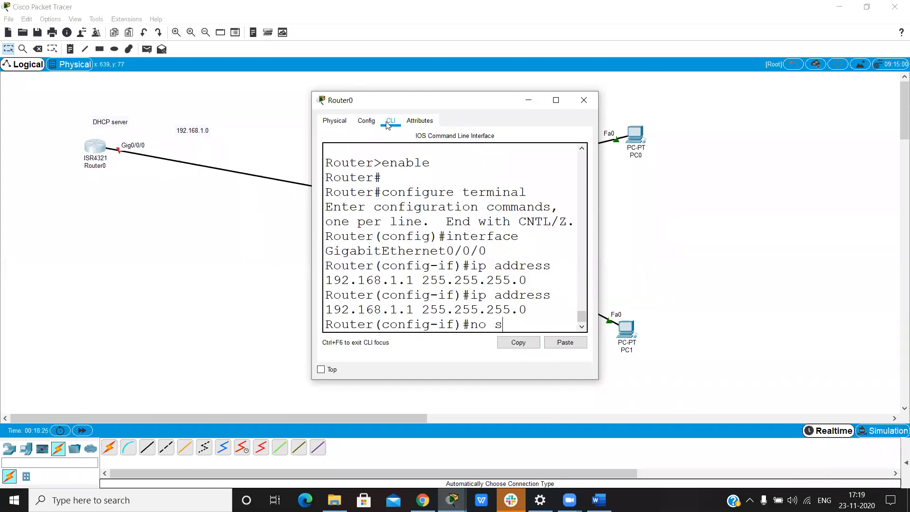
pyautogui.press('Return')
pyautogui.press('Return')
pyautogui.press('Return')
pyautogui.write('exit')
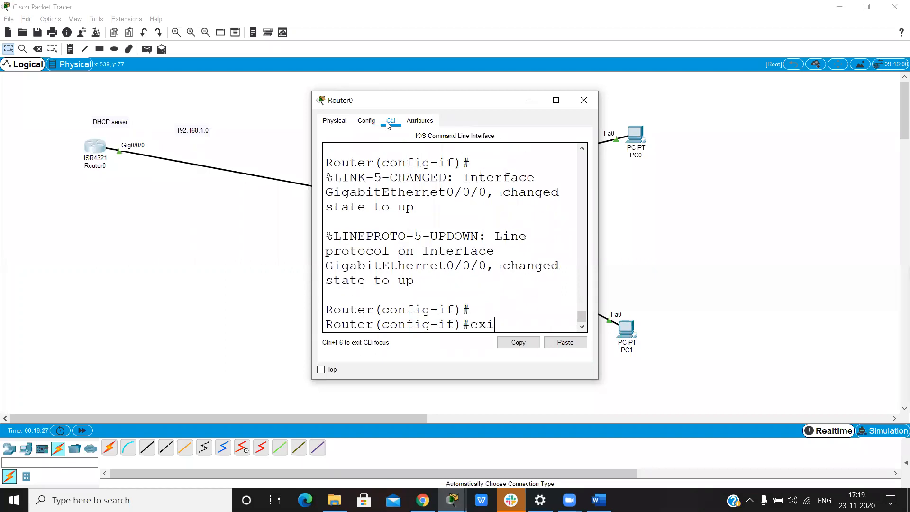
pyautogui.press('Return')
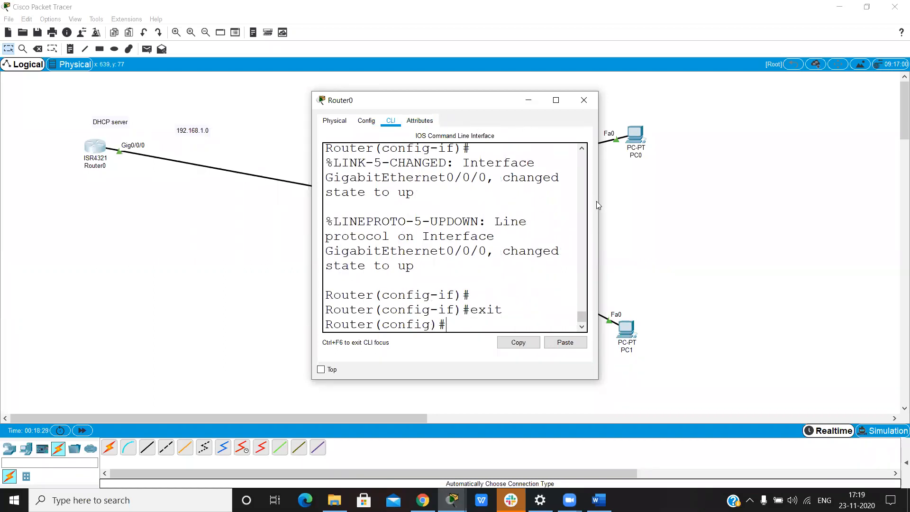
# Step: Enlarge Router0's command-line window and create a DHCP pool named "test"
pyautogui.moveTo(598, 201); pyautogui.dragTo(839, 231)
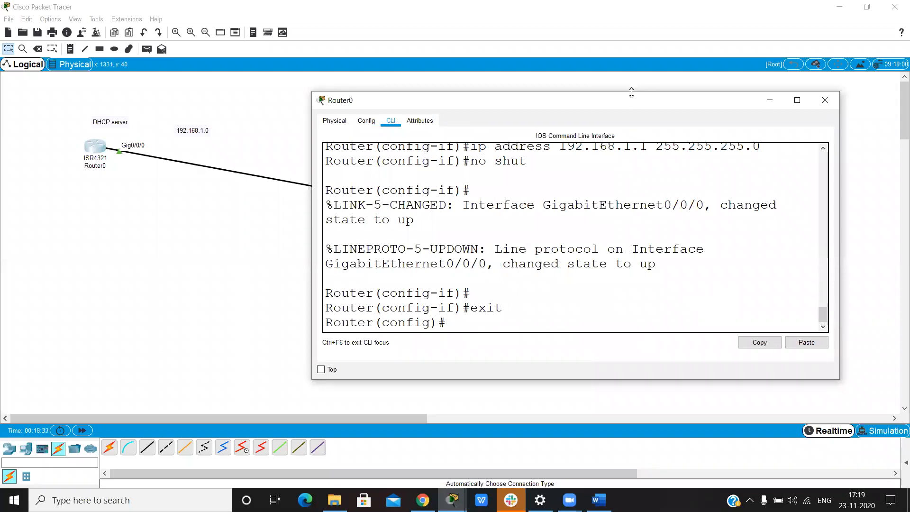
pyautogui.moveTo(631, 92); pyautogui.dragTo(628, 6)
pyautogui.press('Return')
pyautogui.press('Return')
pyautogui.press('Return')
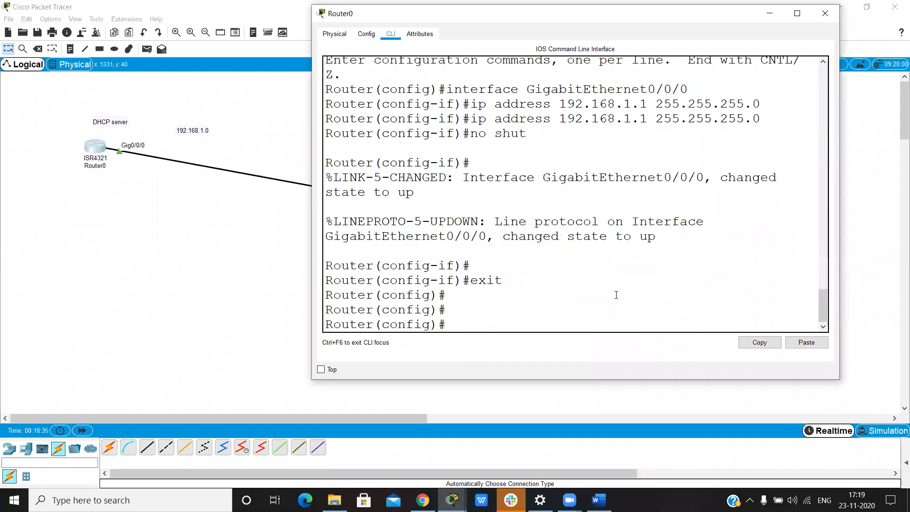
pyautogui.write('ig)#ip dhc')
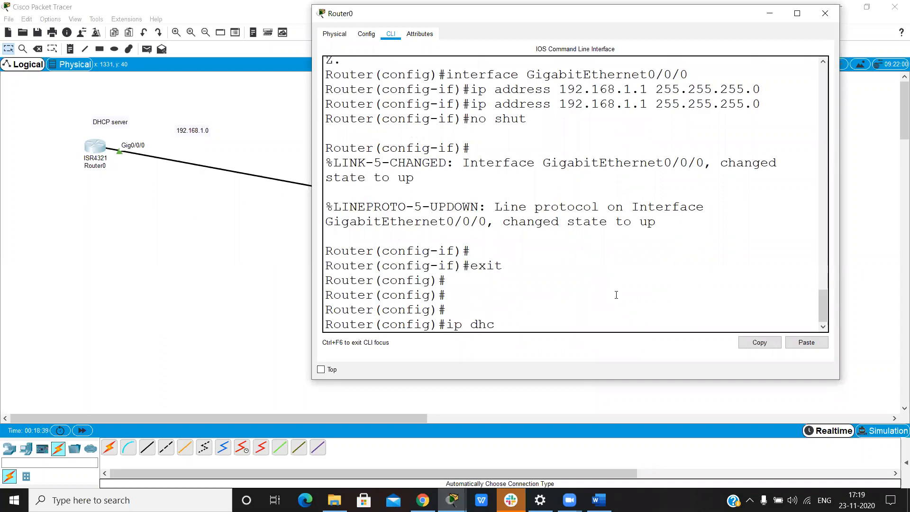
pyautogui.press('Tab')
pyautogui.write('po')
pyautogui.press('Tab')
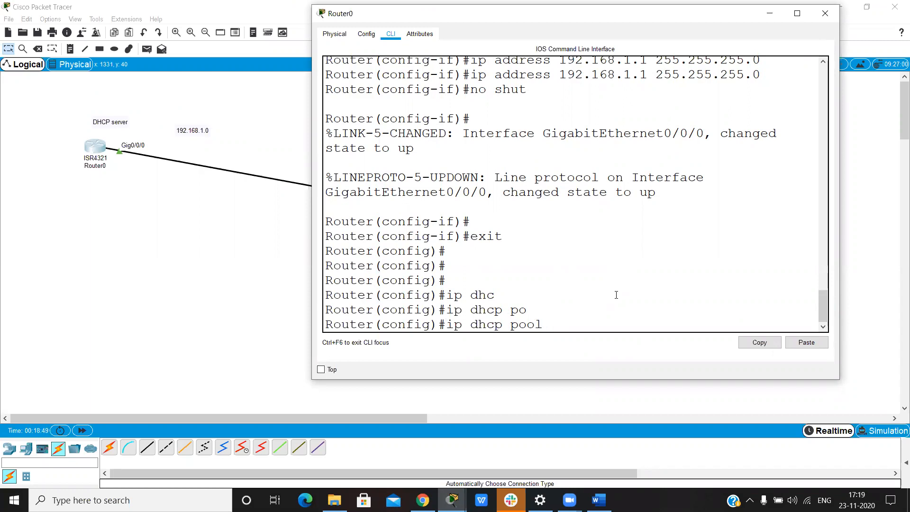
pyautogui.write('test')
pyautogui.press('Return')
# Step: Set the DHCP pool's network to 192.168.1.0 with mask 255.255.255.0, checking the command's syntax help along the way
pyautogui.write('net')
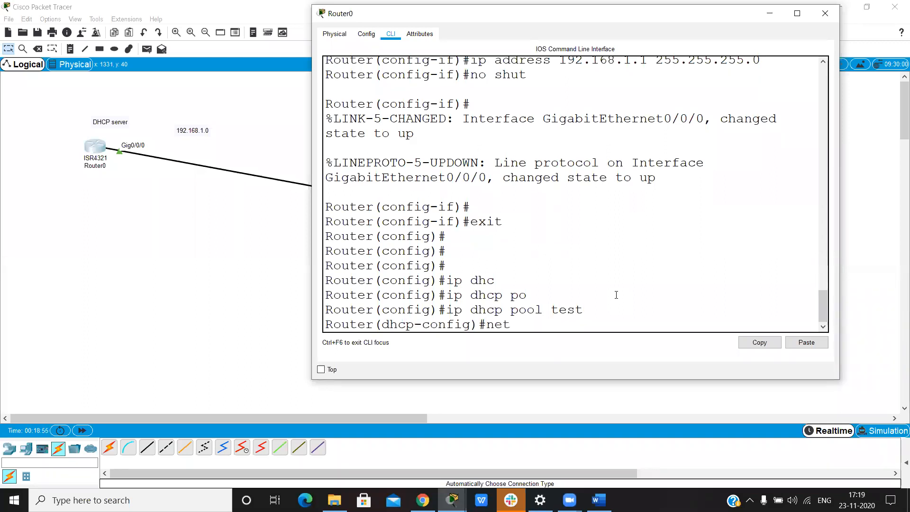
pyautogui.press('Tab')
pyautogui.write('work192.168.1.0')
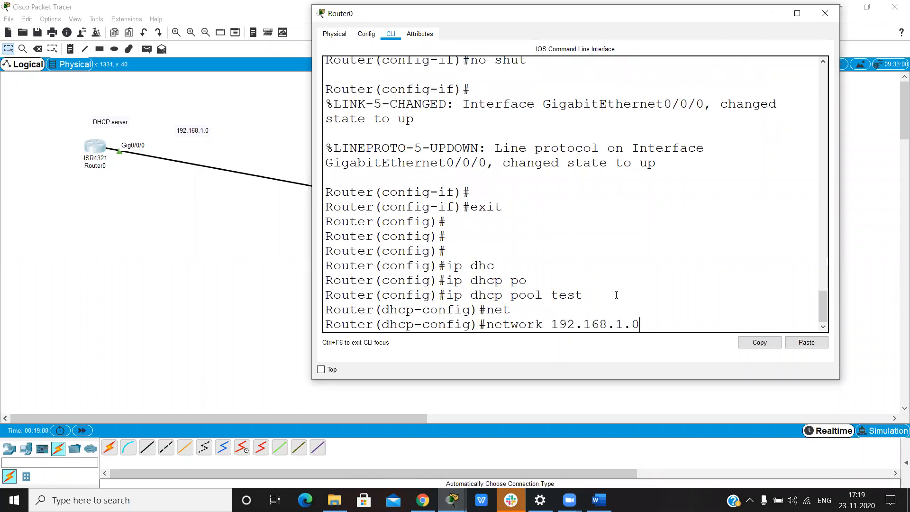
pyautogui.write(' ?')
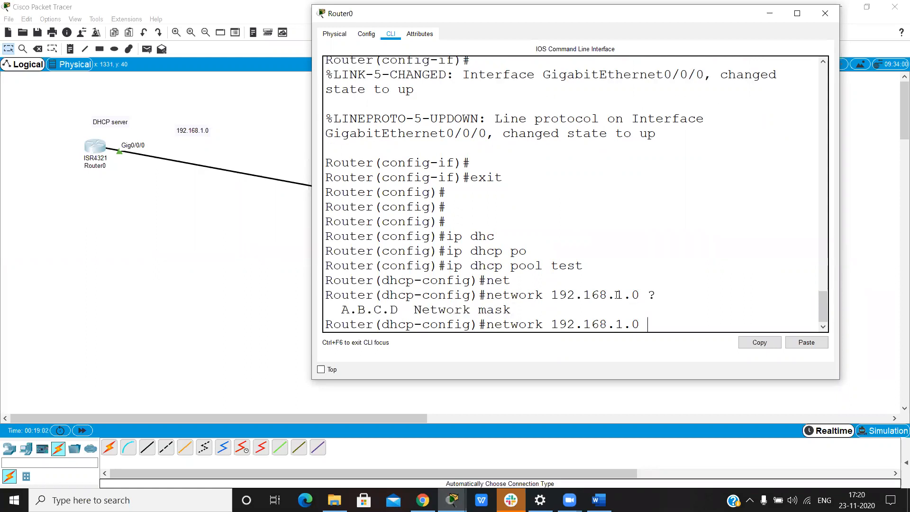
pyautogui.write('255.255.255.0 ?')
pyautogui.press('Return')
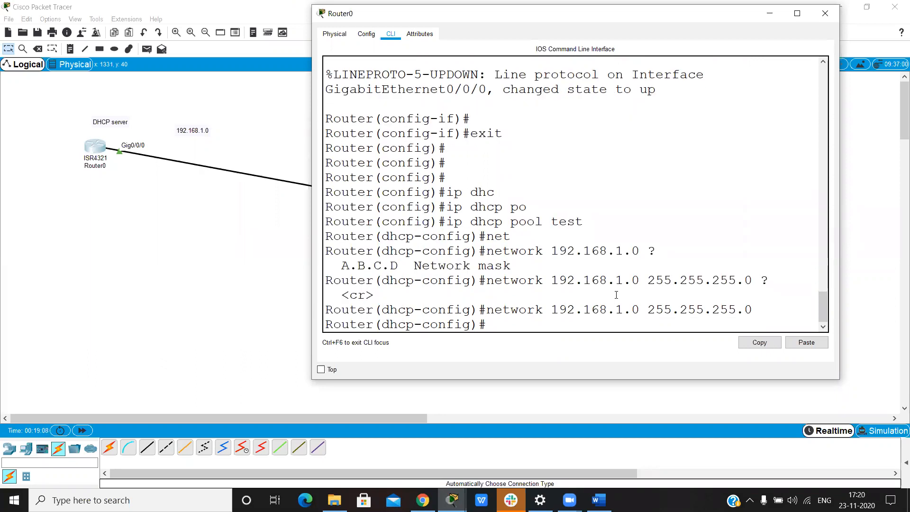
# Step: Set the DHCP pool's DNS server to 192.168.1.1
pyautogui.write('dn')
pyautogui.press('Tab')
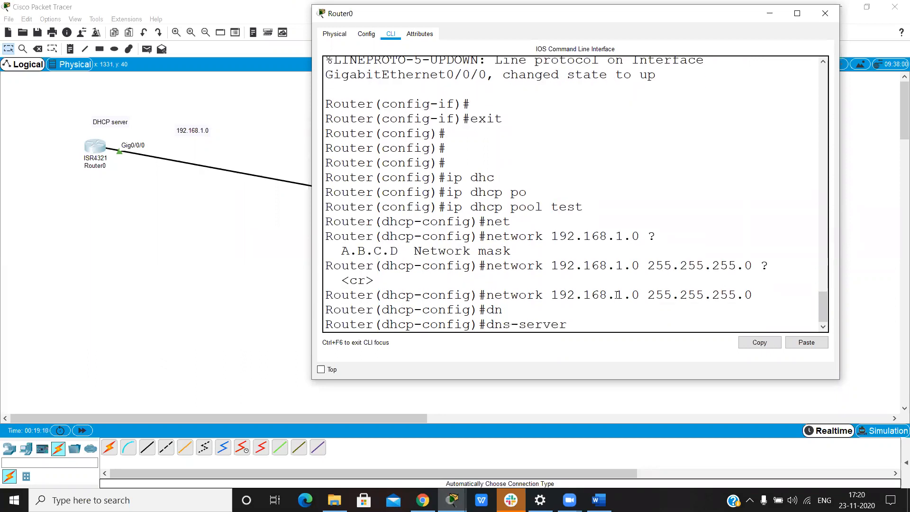
pyautogui.write('192.168.1.1')
pyautogui.press('Return')
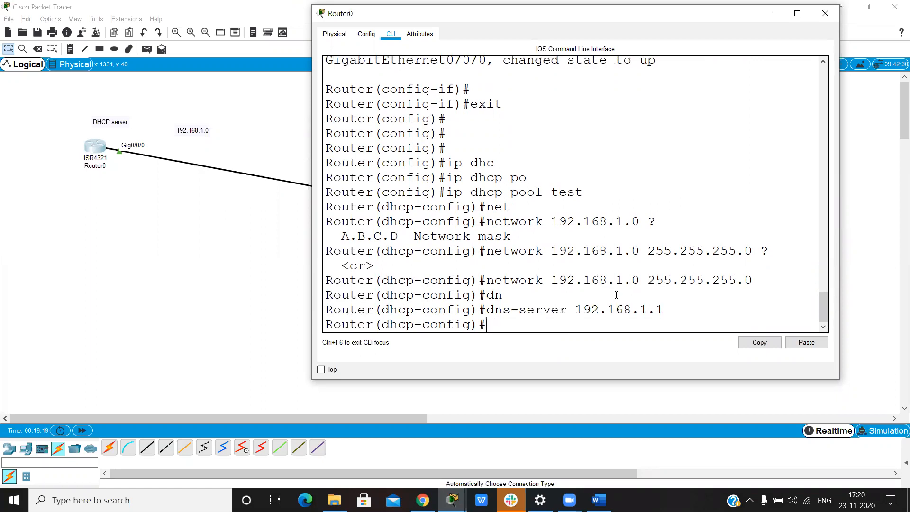
# Step: Set the DHCP pool's default router to 192.168.1.1 and leave configuration mode
pyautogui.write('de')
pyautogui.press('Tab')
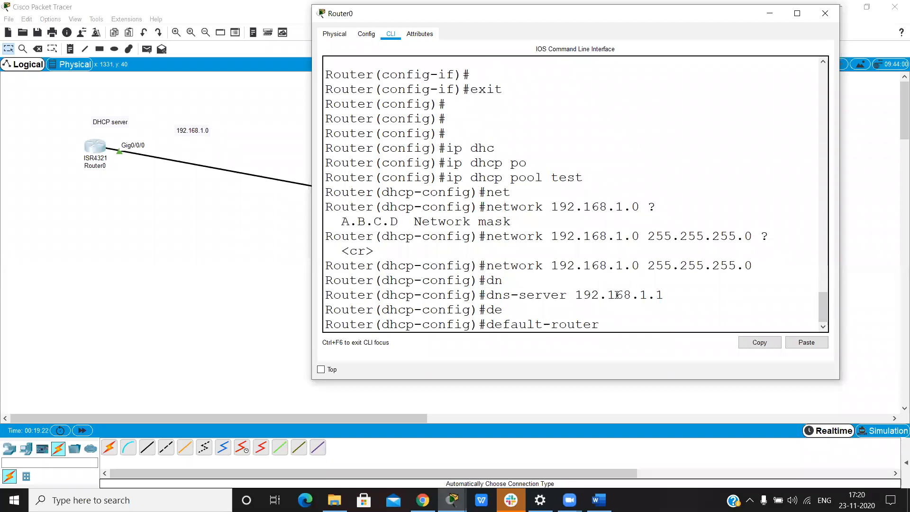
pyautogui.write('192.168.1.1')
pyautogui.press('Return')
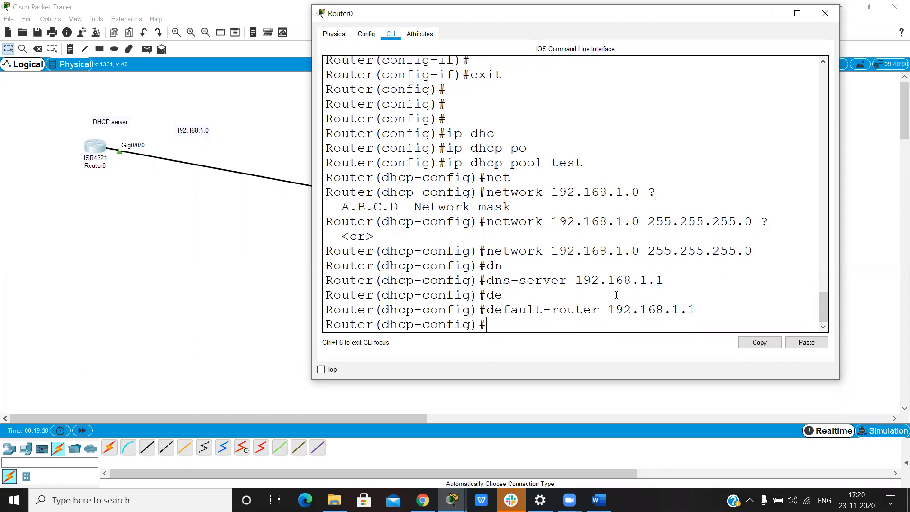
pyautogui.write('!')
pyautogui.hotkey('ctrl', 'z')
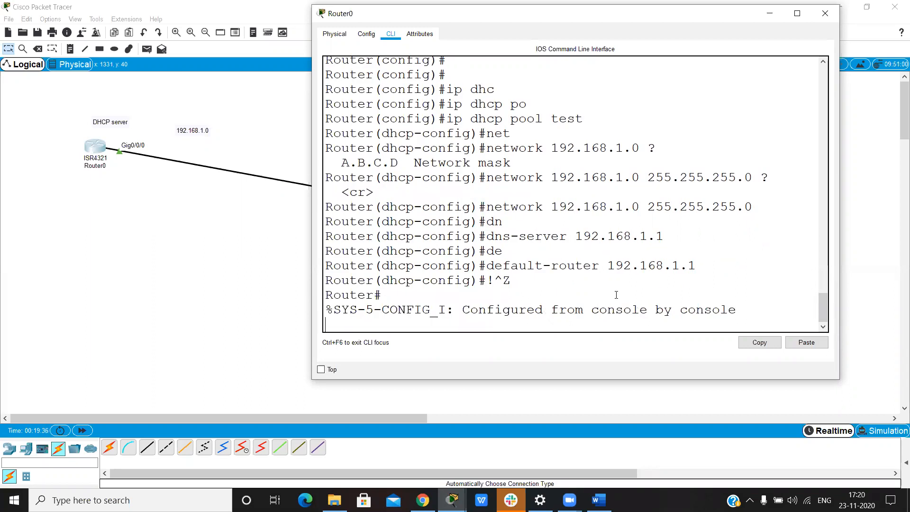
# Step: Display the DHCP pool information with "show ip dhcp pool" and examine the IP address range
pyautogui.press('Return')
pyautogui.press('Return')
pyautogui.press('Return')
pyautogui.write('show')
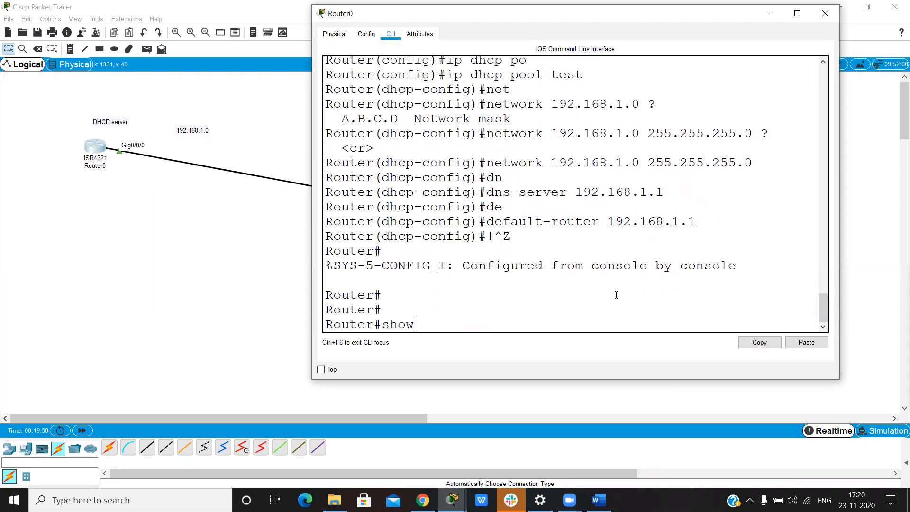
pyautogui.write(' ip dh')
pyautogui.press('Tab')
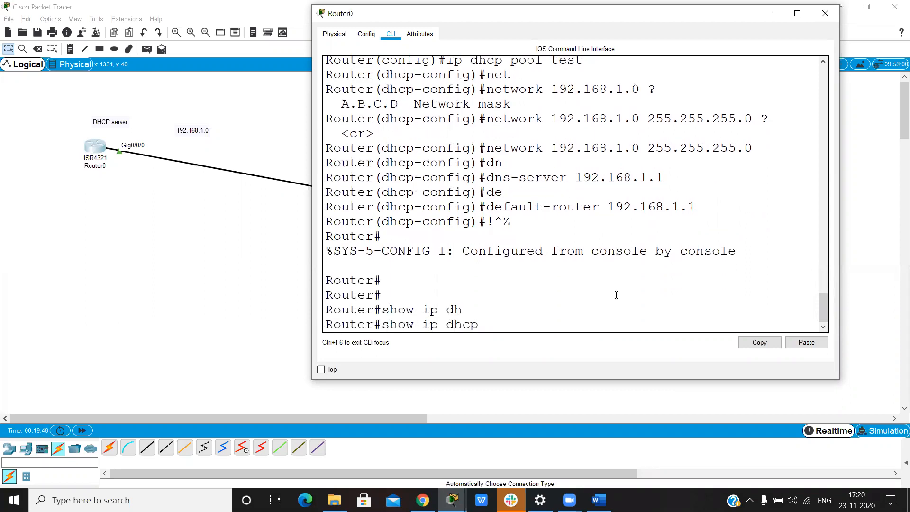
pyautogui.write('?')
pyautogui.write('po')
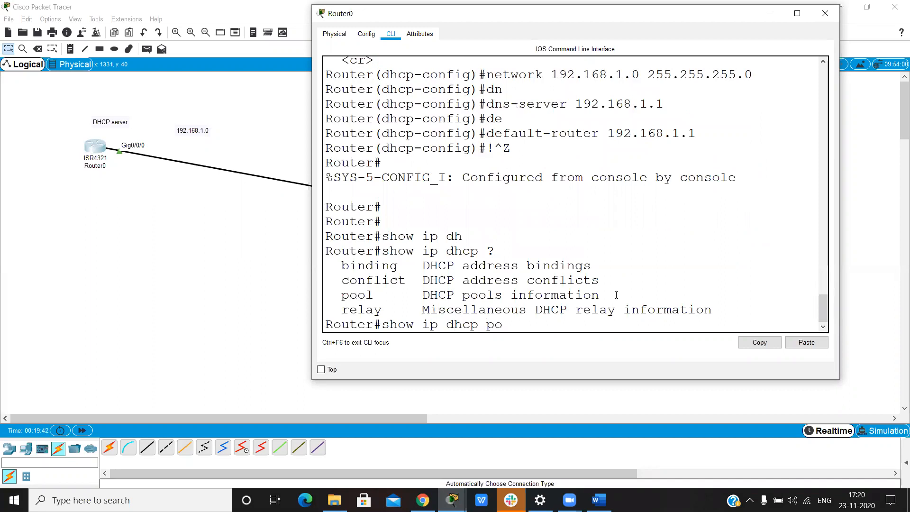
pyautogui.press('Tab')
pyautogui.press('Return')
pyautogui.moveTo(384, 295); pyautogui.dragTo(669, 295)
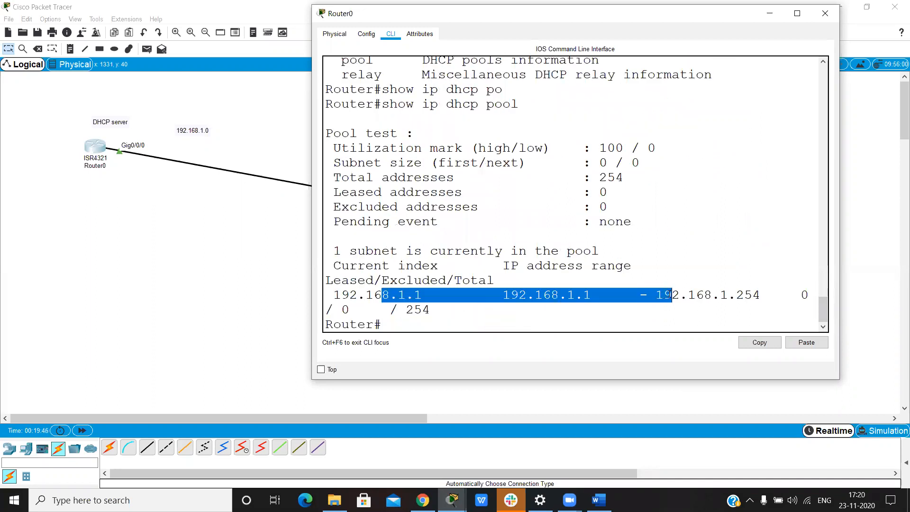
pyautogui.click(693, 298)
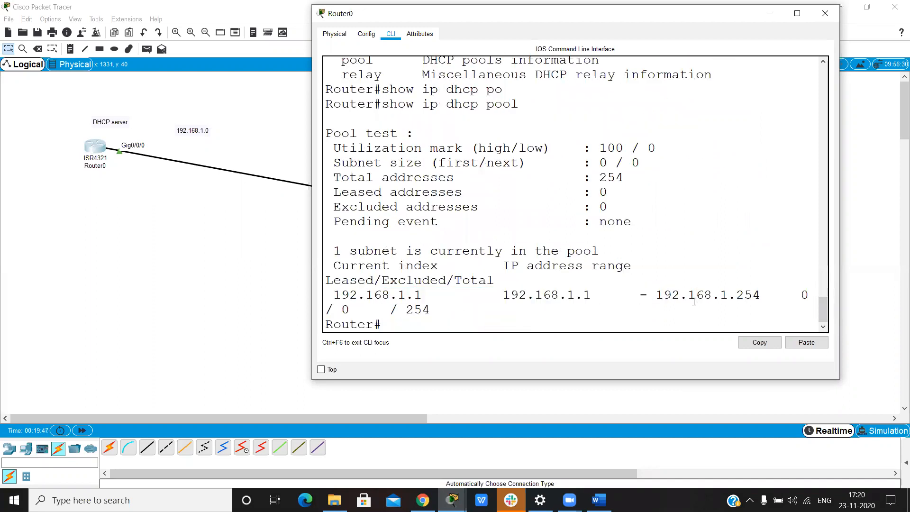
# Step: Minimize Router0's window and switch PC0's FastEthernet0 IP configuration to DHCP, minimizing PC0's window when done
pyautogui.click(769, 14)
pyautogui.click(635, 137)
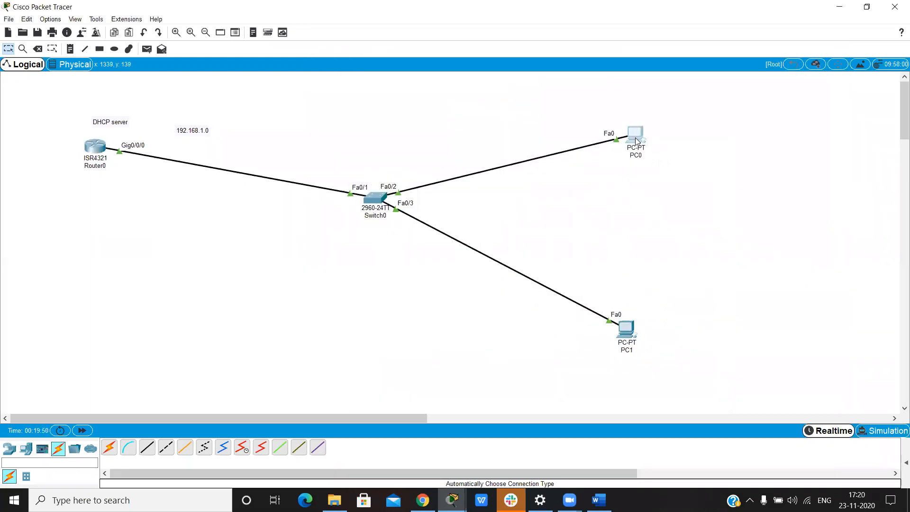
pyautogui.click(321, 91)
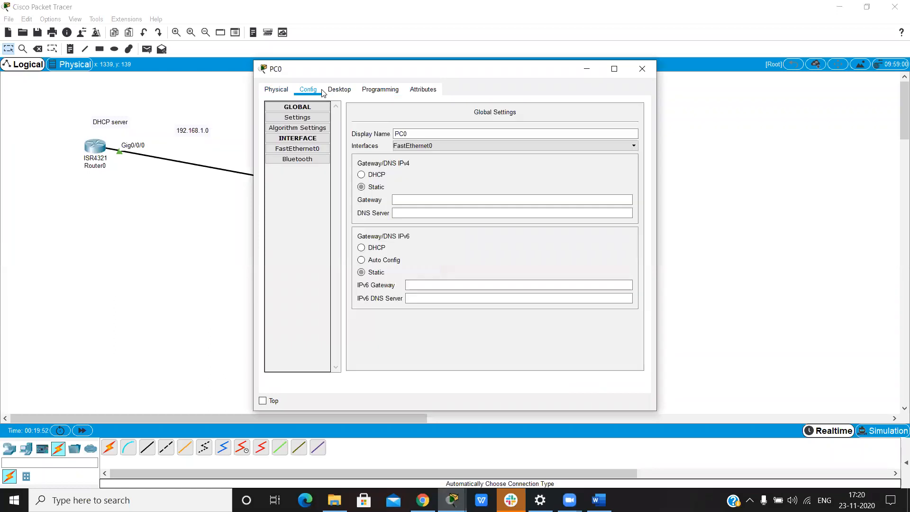
pyautogui.click(317, 150)
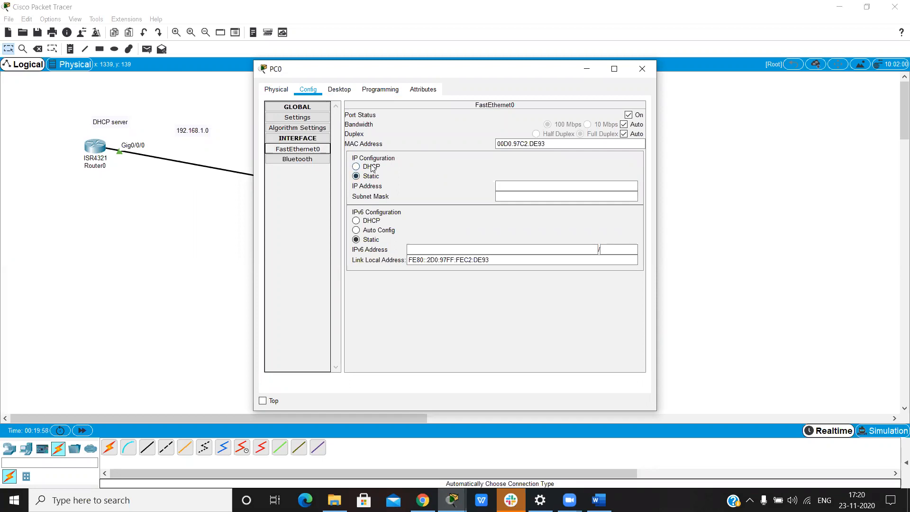
pyautogui.click(372, 168)
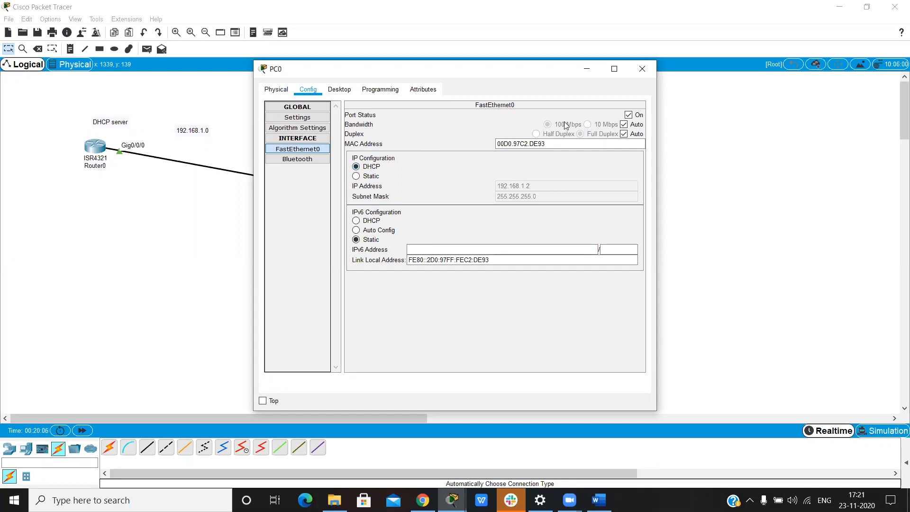
pyautogui.click(590, 69)
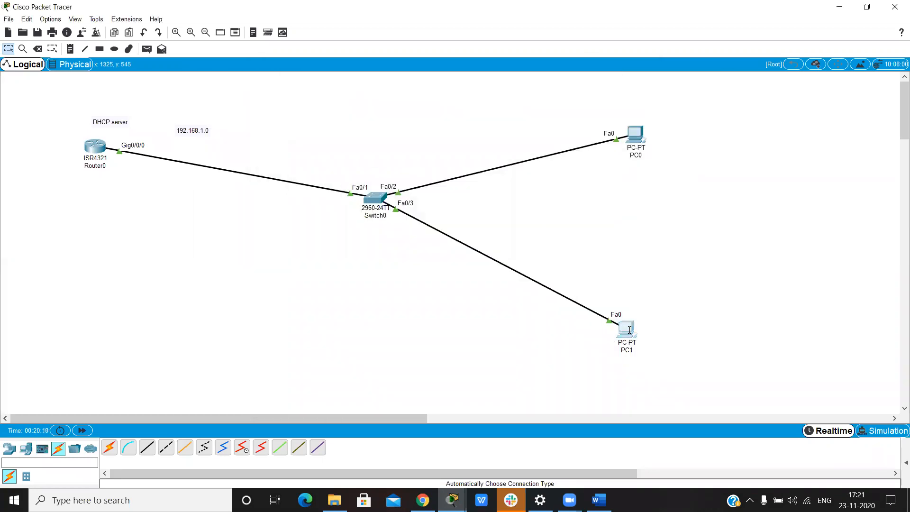
# Step: Switch PC1's FastEthernet0 IP configuration to DHCP and minimize its window
pyautogui.click(629, 329)
pyautogui.click(315, 91)
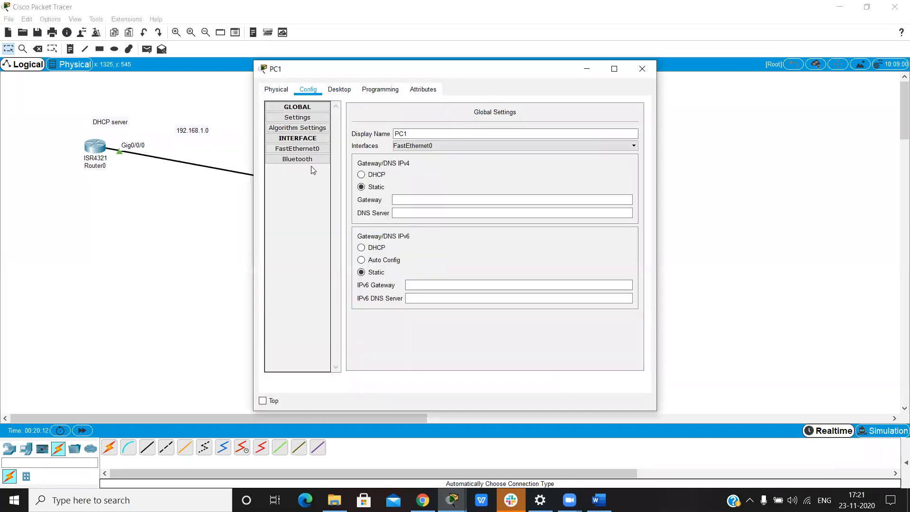
pyautogui.click(297, 149)
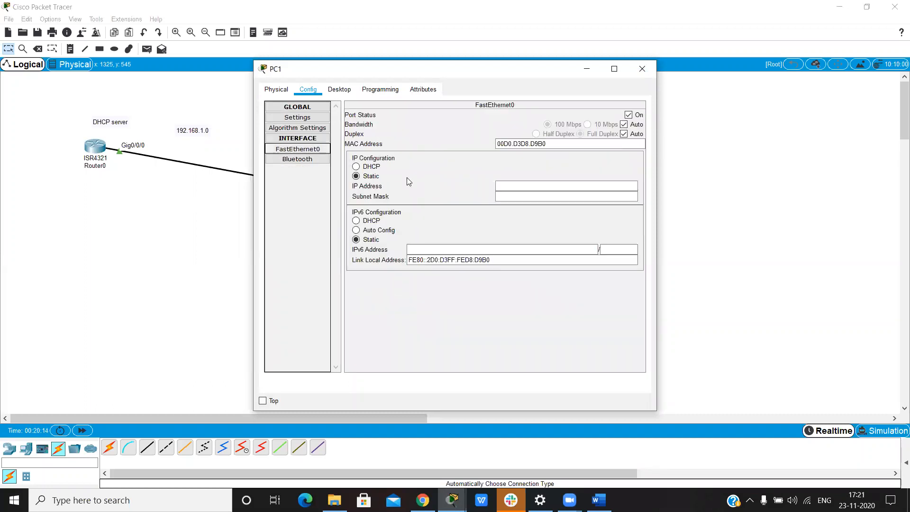
pyautogui.click(382, 165)
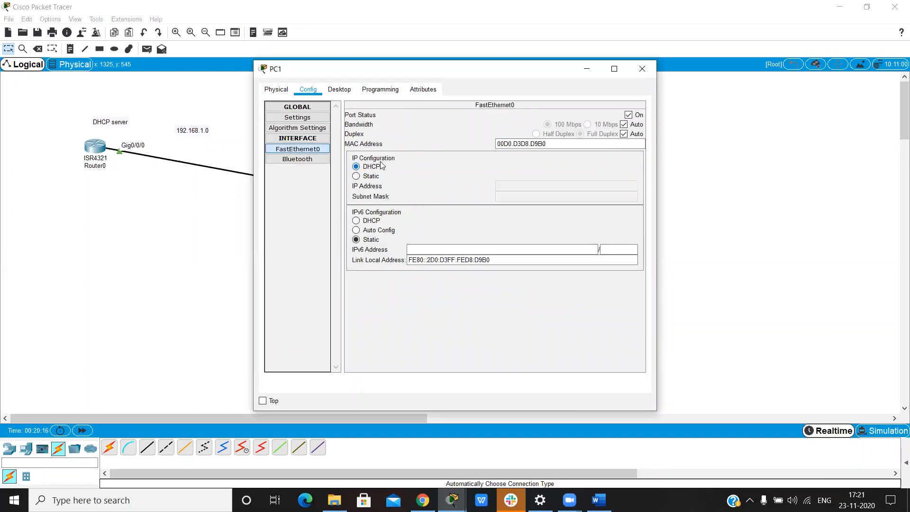
pyautogui.click(586, 71)
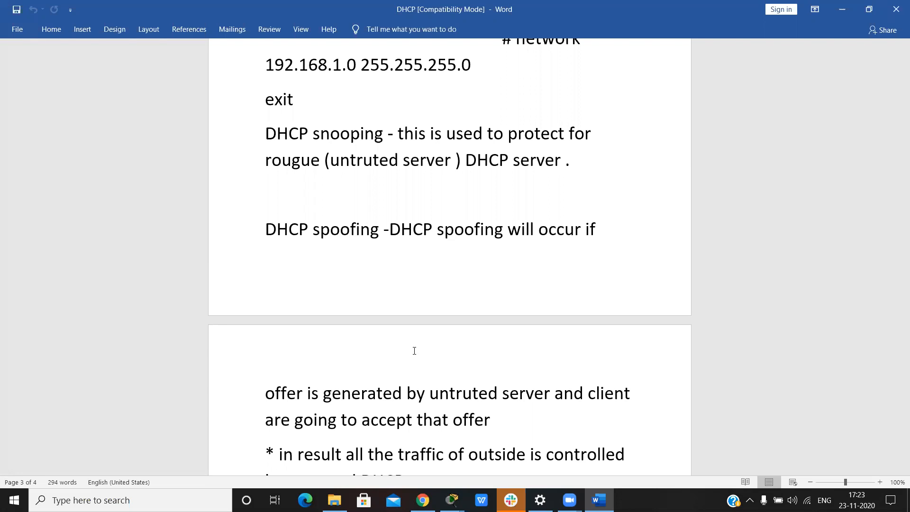
# Step: Read the Word notes on DHCP spoofing and untrusted servers, and return to Cisco Packet Tracer
pyautogui.scroll(-5, 414, 351)
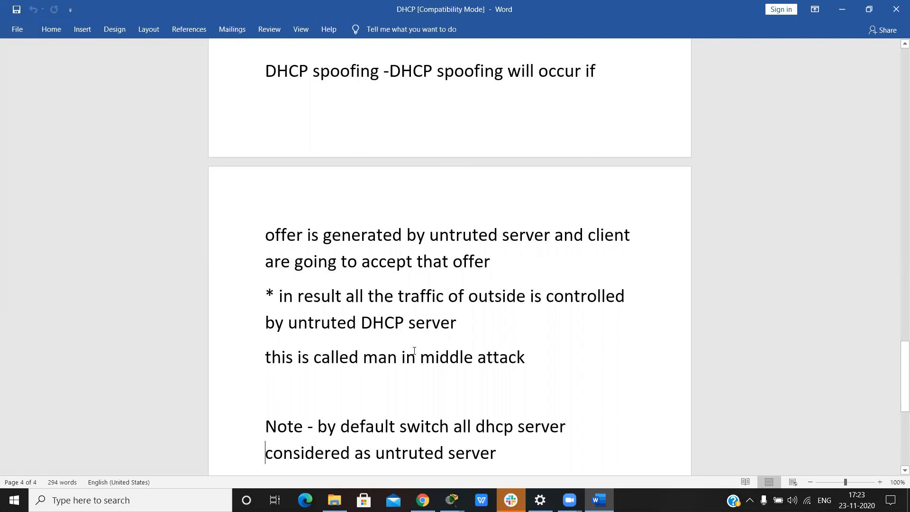
pyautogui.click(842, 9)
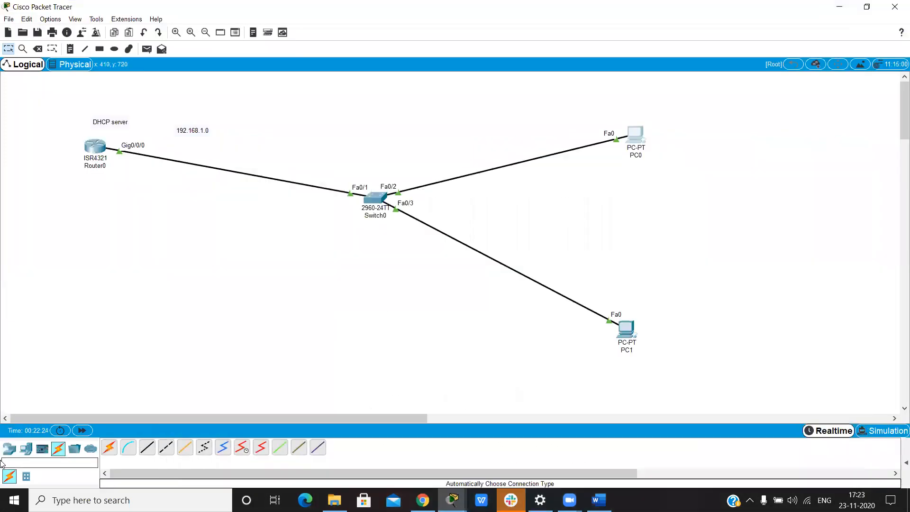
# Step: Place a second 4321 router in the workspace below Router0
pyautogui.click(9, 448)
pyautogui.click(109, 448)
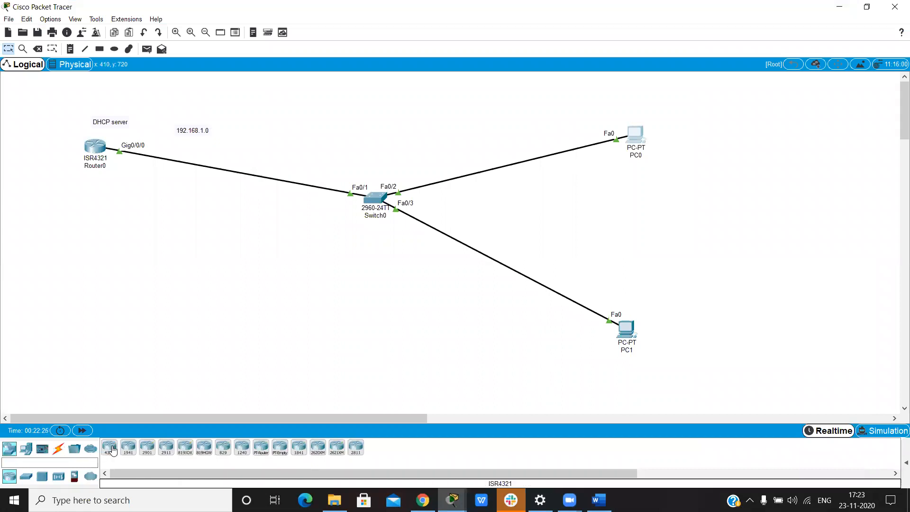
pyautogui.click(81, 321)
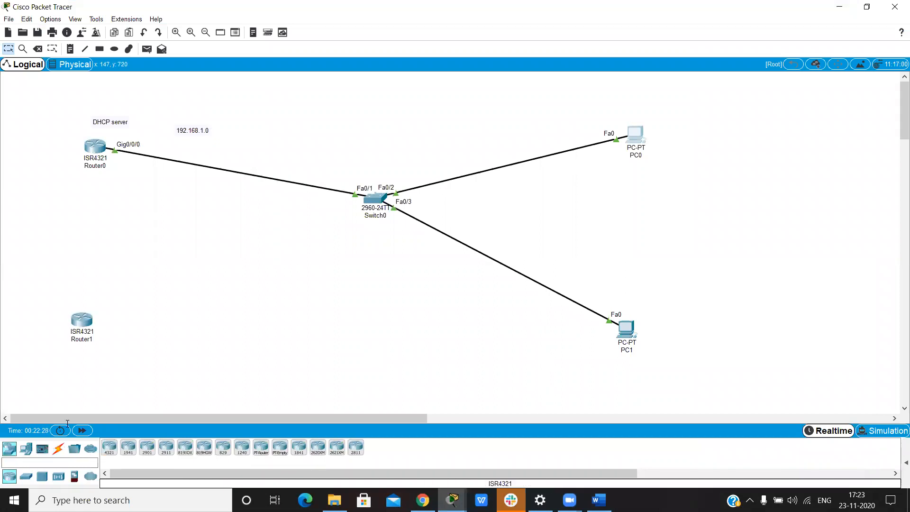
# Step: Connect Router1 to Switch0 with an automatically chosen cable
pyautogui.click(58, 456)
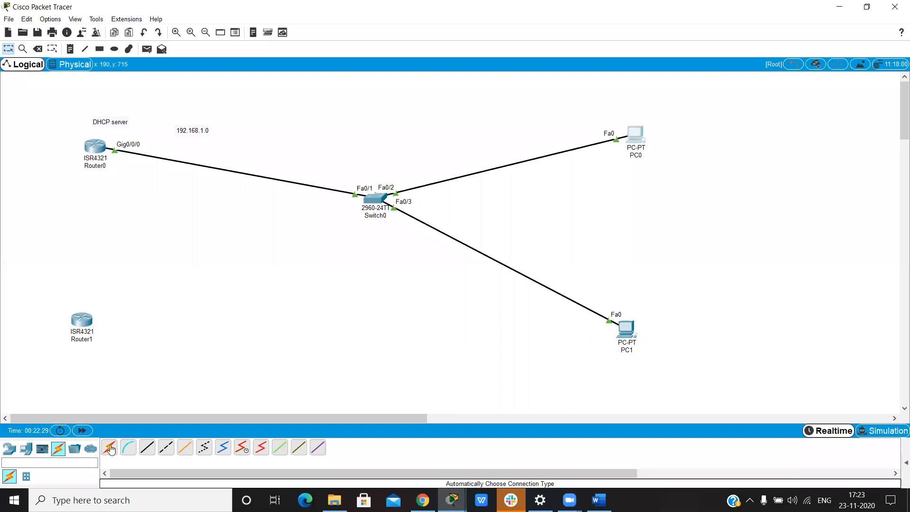
pyautogui.click(90, 322)
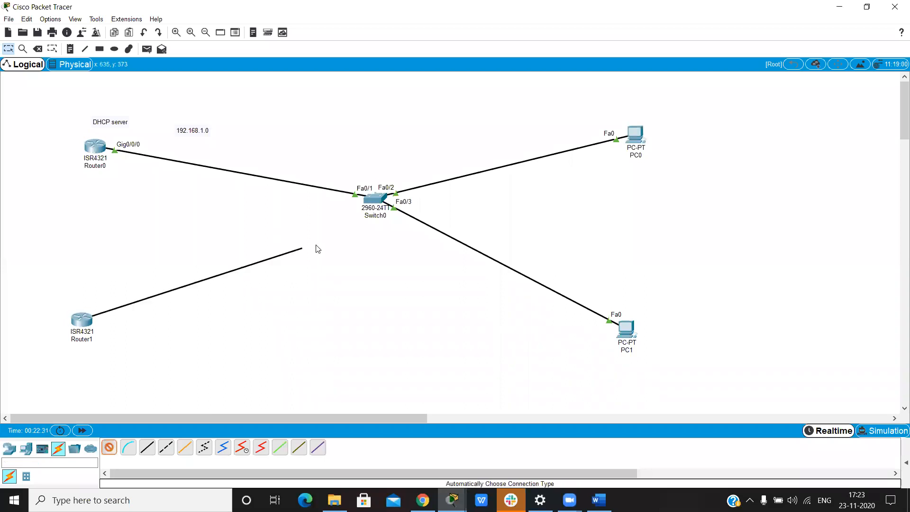
pyautogui.click(372, 206)
# Step: Add the note "192.168.2.0" to the workspace beside Router1's link
pyautogui.click(74, 54)
pyautogui.click(163, 311)
pyautogui.write('192.168.2.0')
pyautogui.click(193, 378)
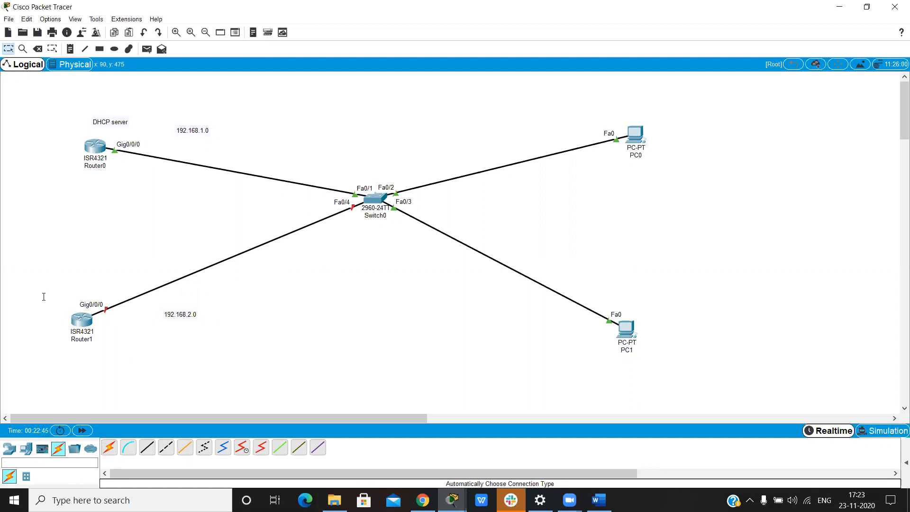
# Step: Label Router1 with the note "attacker" and move the note above the router
pyautogui.click(70, 49)
pyautogui.click(69, 49)
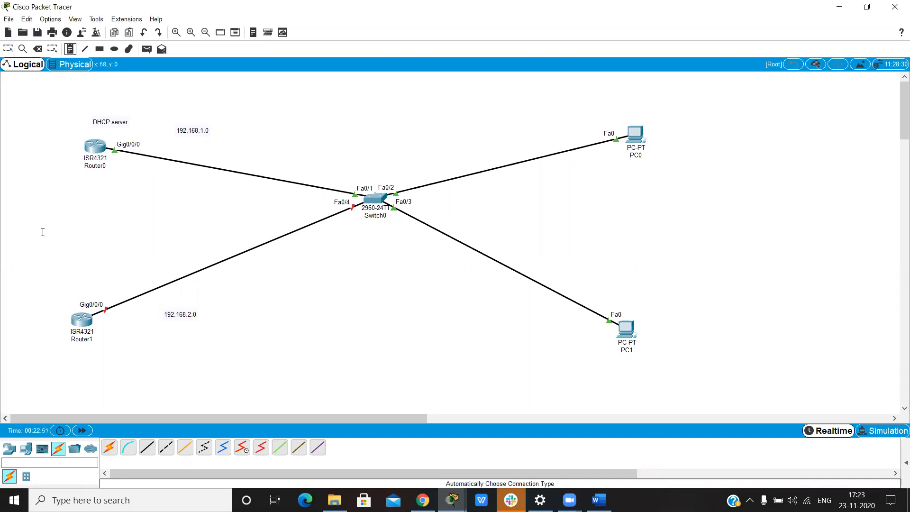
pyautogui.click(40, 308)
pyautogui.write('attacker')
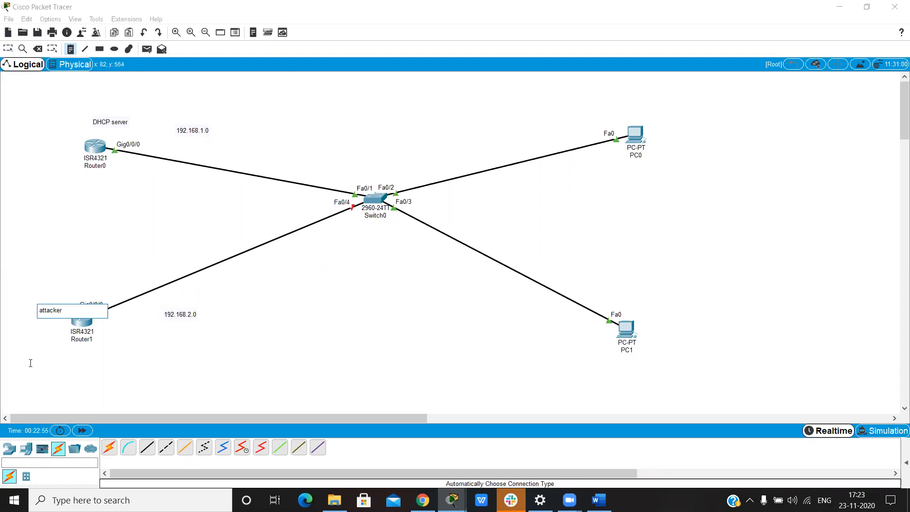
pyautogui.press('Escape')
pyautogui.moveTo(48, 312); pyautogui.dragTo(53, 289)
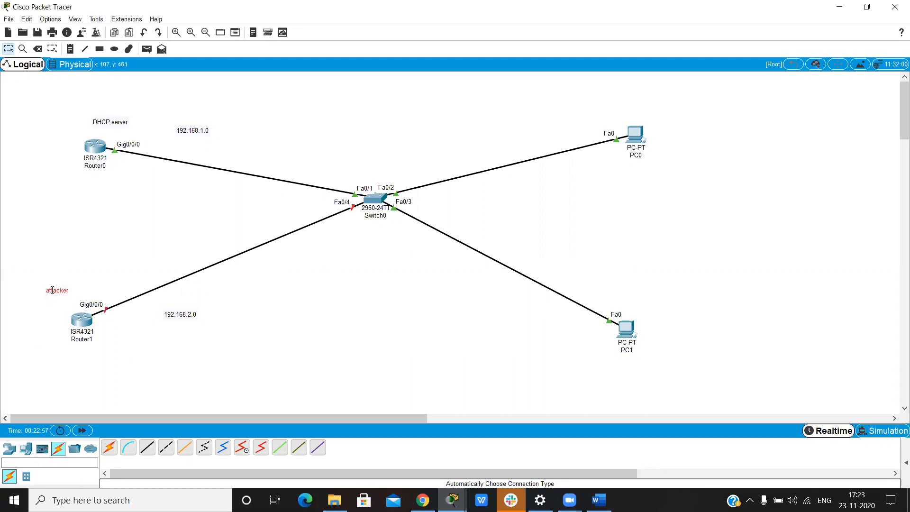
# Step: Assign IP address 192.168.2.1 with subnet mask 255.255.255.0 to Router1's GigabitEthernet0/0/0 interface
pyautogui.click(86, 325)
pyautogui.click(366, 121)
pyautogui.click(360, 232)
pyautogui.write('192.168.2.1')
pyautogui.click(526, 209)
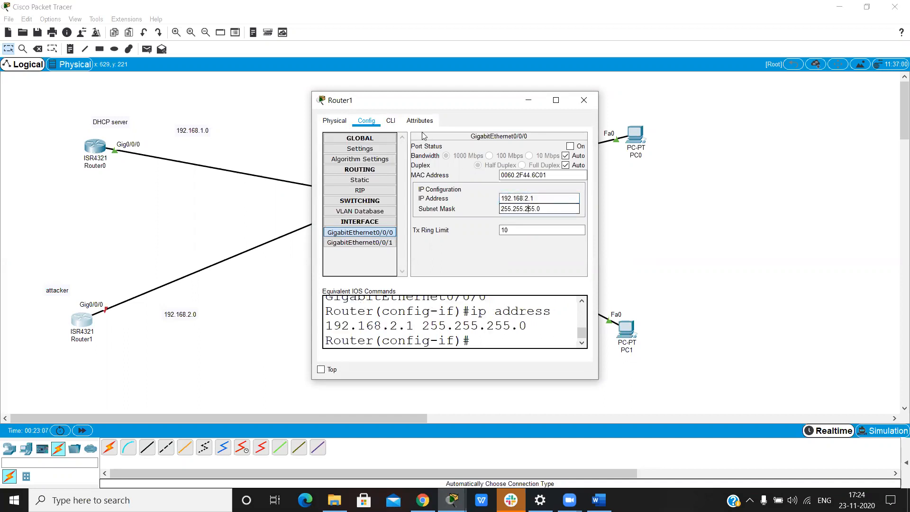
# Step: Enable Router1's GigabitEthernet0/0/0 interface with no shut in the command line and exit to global configuration mode
pyautogui.click(389, 122)
pyautogui.write('no')
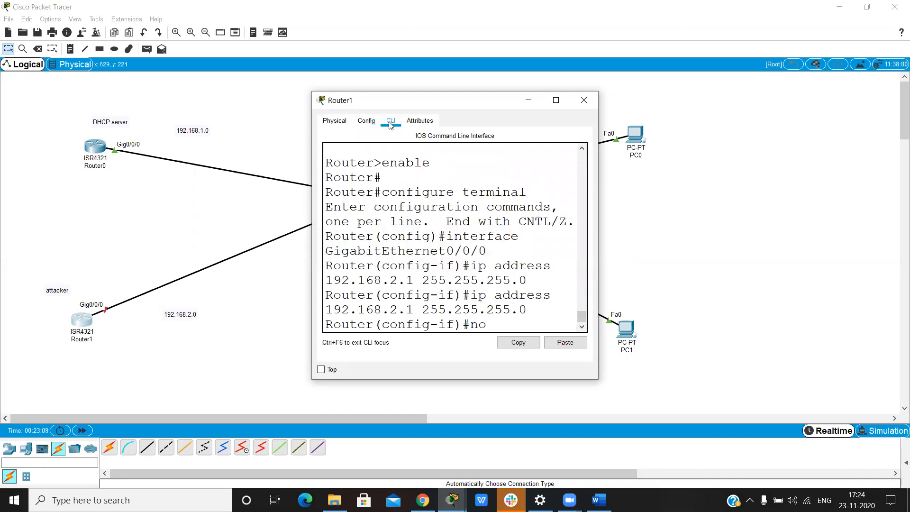
pyautogui.write(' shut')
pyautogui.press('Return')
pyautogui.write('exit')
pyautogui.press('Return')
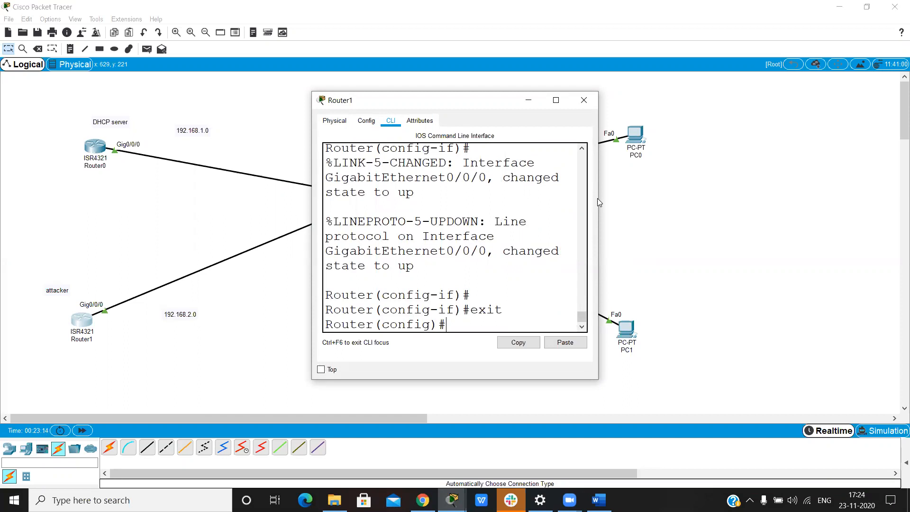
# Step: Widen Router1's window and write the ip dhcp pool command with the pool name attack
pyautogui.moveTo(598, 198); pyautogui.dragTo(745, 189)
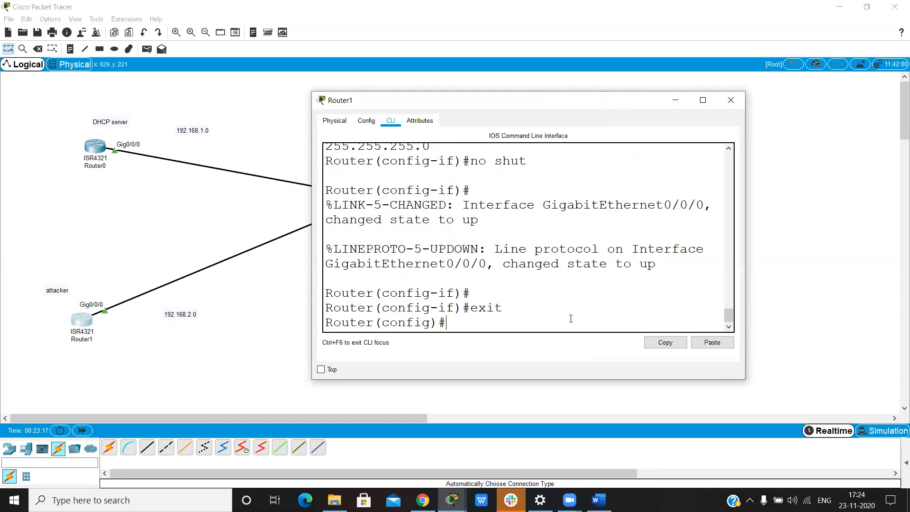
pyautogui.press('Return')
pyautogui.write('ip dh')
pyautogui.press('Tab')
pyautogui.write('po')
pyautogui.press('Tab')
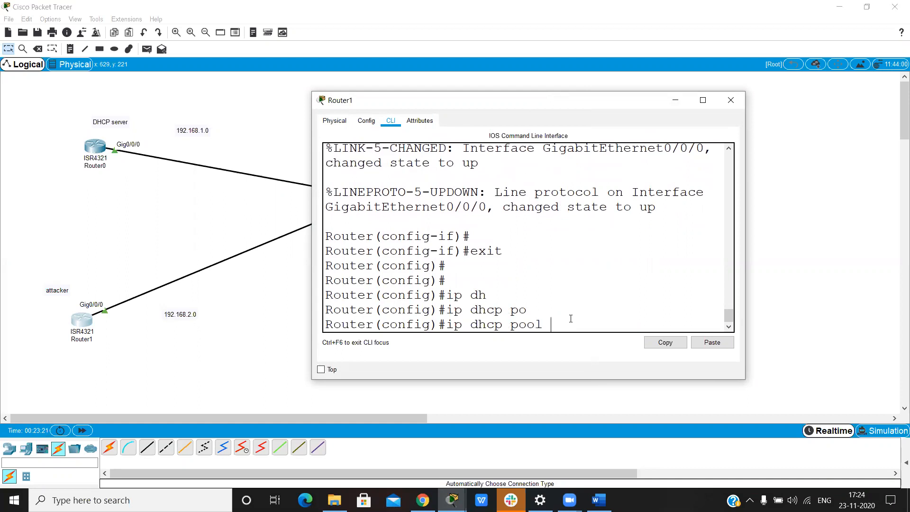
pyautogui.write('attcke')
pyautogui.press('BackSpace')
pyautogui.click(570, 322)
pyautogui.write('0')
pyautogui.press('BackSpace')
pyautogui.write('a')
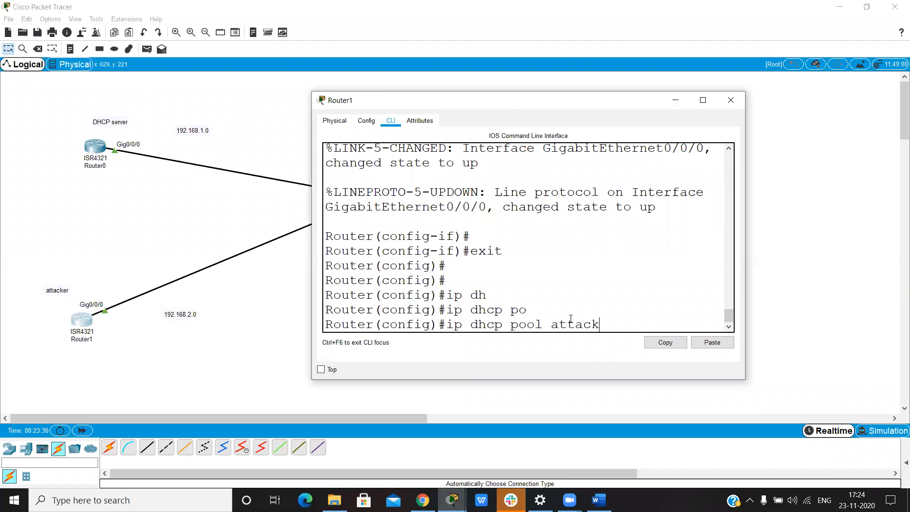
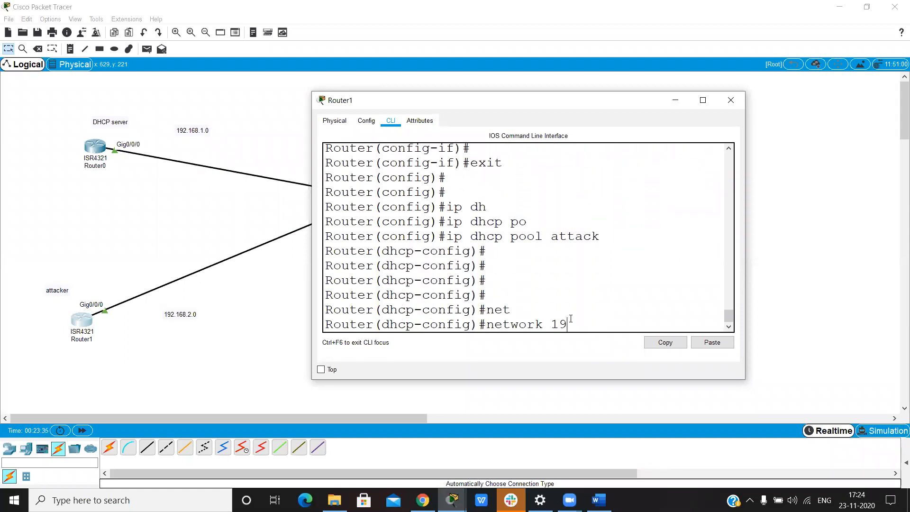
# Step: Set the attack DHCP pool's network to 192.168.2.0 with subnet mask 255.255.255.0 on Router1
pyautogui.write('68.2.0 255.255.255.0')
pyautogui.press('Return')
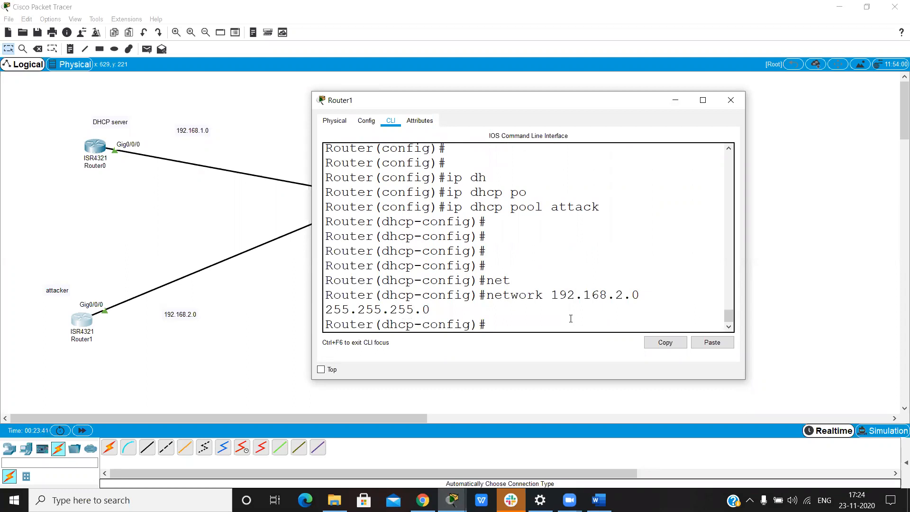
# Step: Set the attack pool's DNS server to 192.168.2.1
pyautogui.write('dns')
pyautogui.press('Tab')
pyautogui.write('192.168.1')
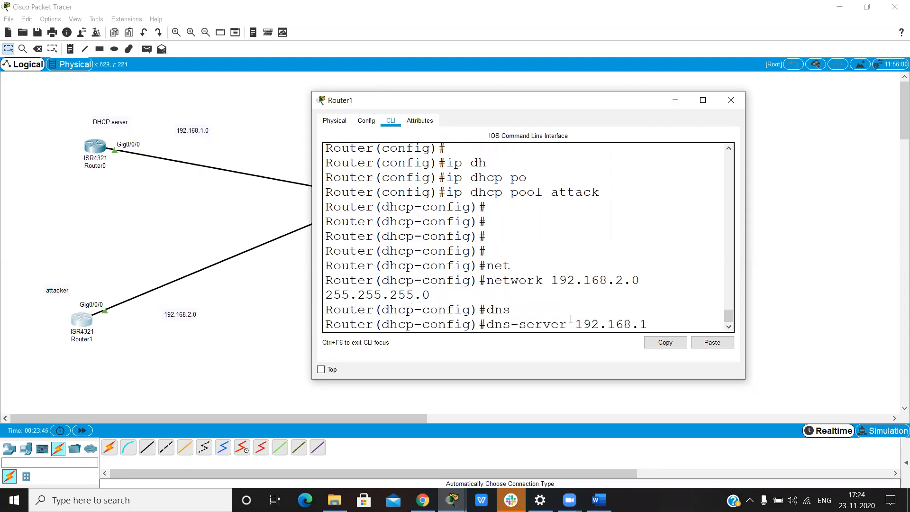
pyautogui.press('BackSpace')
pyautogui.write('2.1')
pyautogui.press('Return')
# Step: Set the attack pool's default router to 192.168.2.1, then leave configuration mode and minimize Router1's window
pyautogui.write('de')
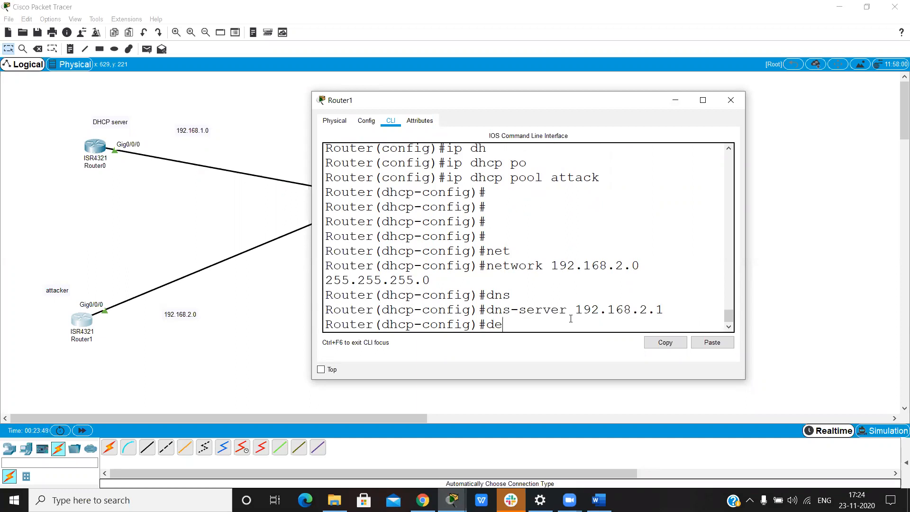
pyautogui.press('Tab')
pyautogui.write('192.1')
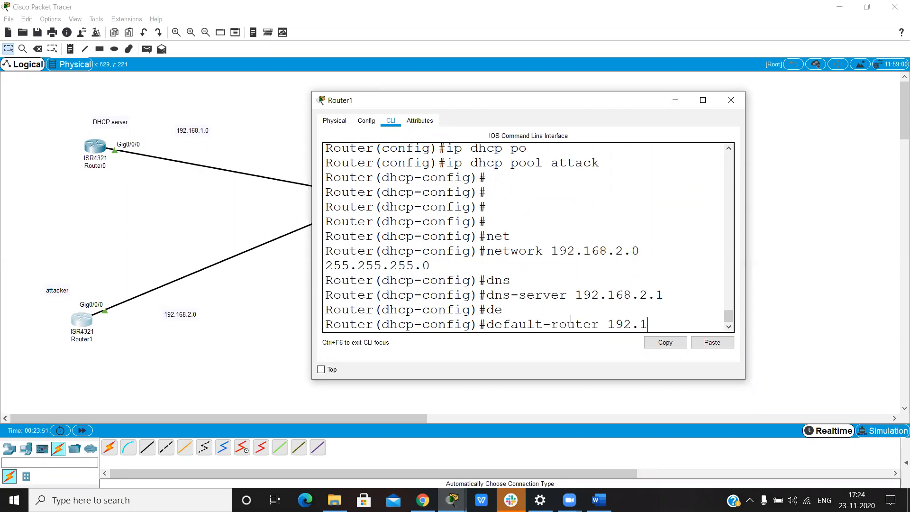
pyautogui.write('68.2.1')
pyautogui.press('Return')
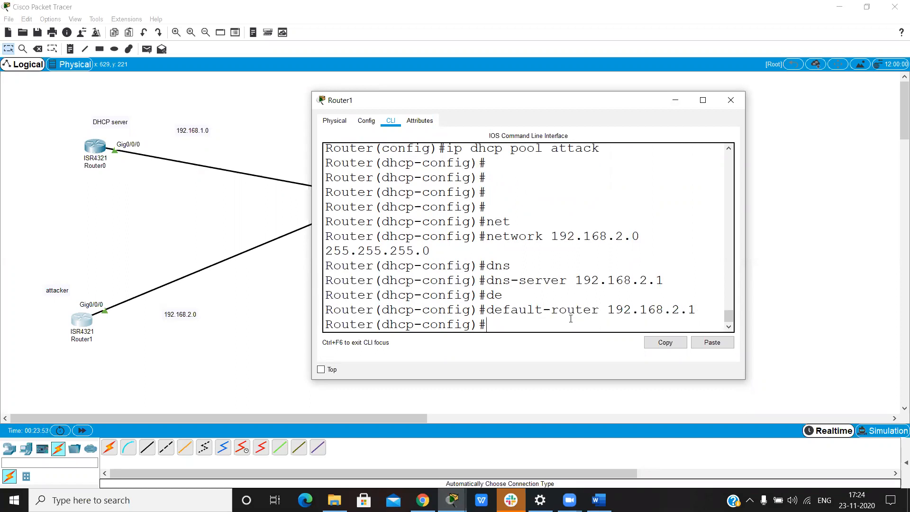
pyautogui.press('Return')
pyautogui.write('!')
pyautogui.hotkey('ctrl', 'z')
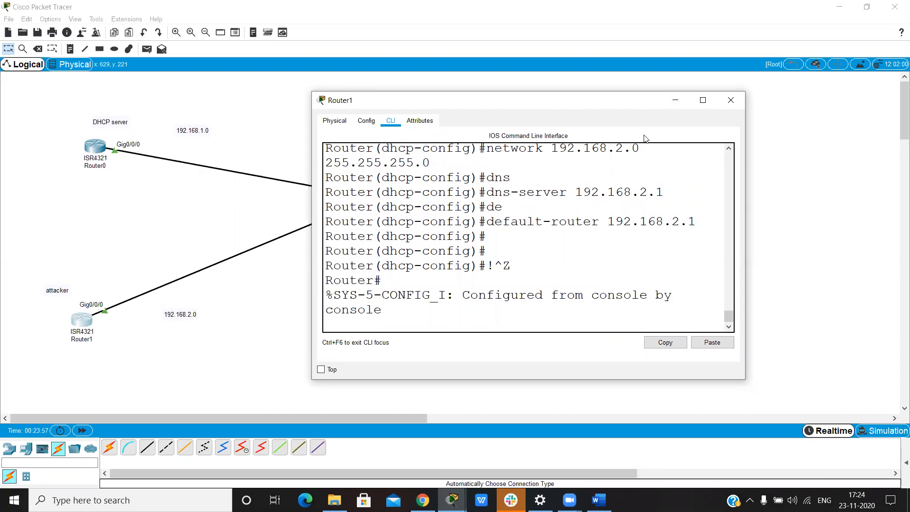
pyautogui.click(671, 104)
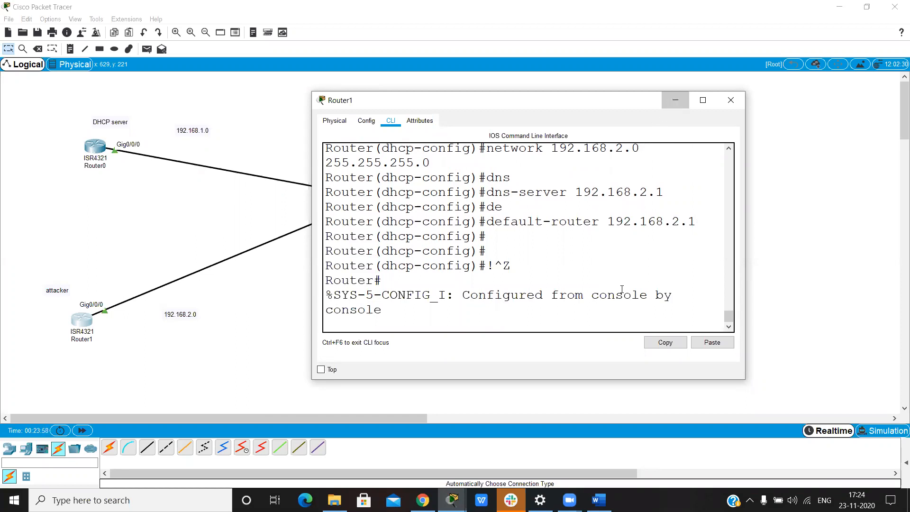
# Step: Request a fresh DHCP address for PC1's FastEthernet0 interface and minimize its window
pyautogui.click(627, 332)
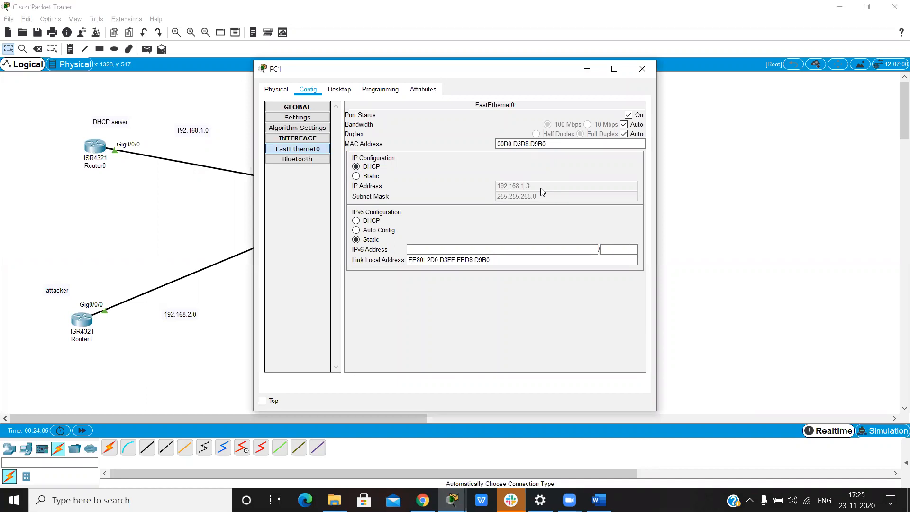
pyautogui.click(366, 170)
pyautogui.click(586, 69)
# Step: Shut down Switch0's FastEthernet0/1 interface from the command line to cut off Router0
pyautogui.click(382, 200)
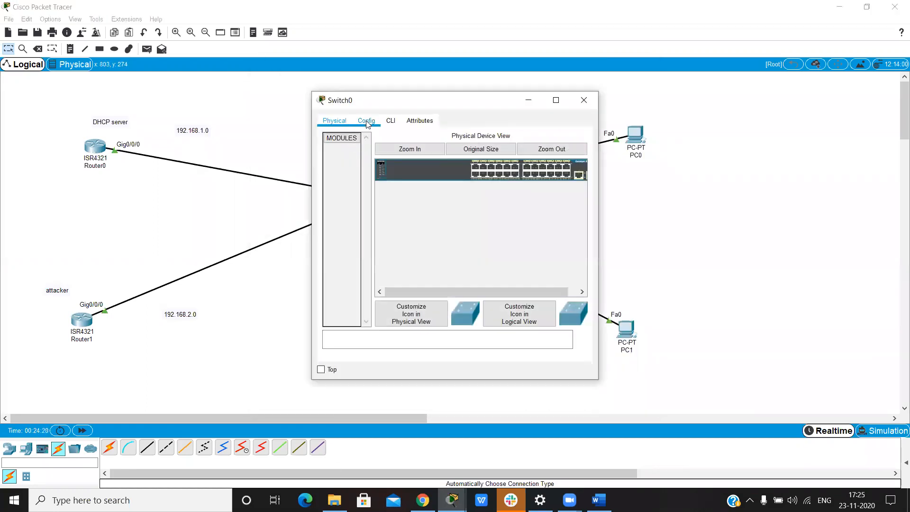
pyautogui.click(366, 121)
pyautogui.click(383, 200)
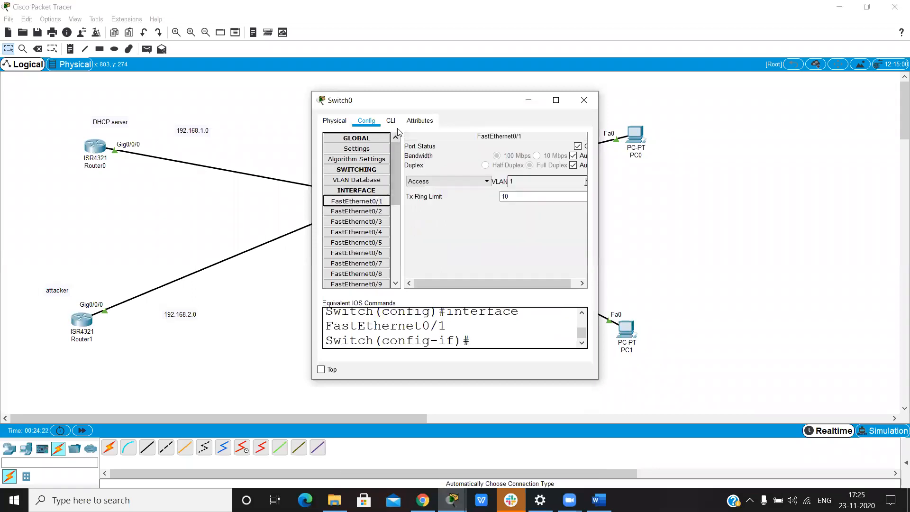
pyautogui.click(395, 124)
pyautogui.write('shut')
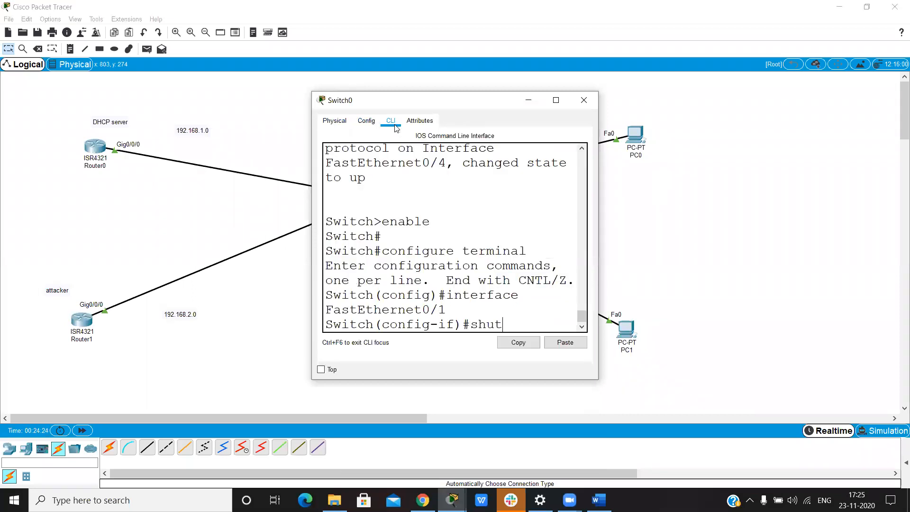
pyautogui.press('Return')
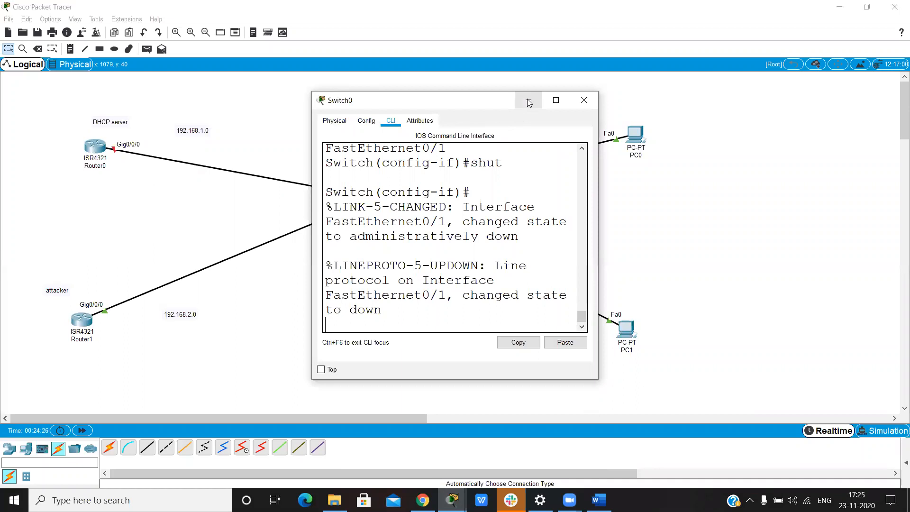
# Step: Request DHCP settings again on PC0 and PC1 while only the attacker router is reachable
pyautogui.click(634, 134)
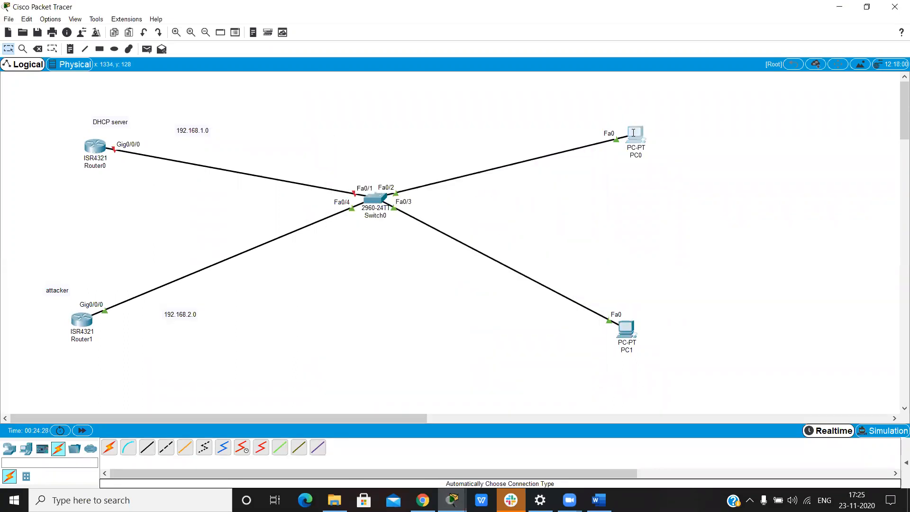
pyautogui.click(361, 174)
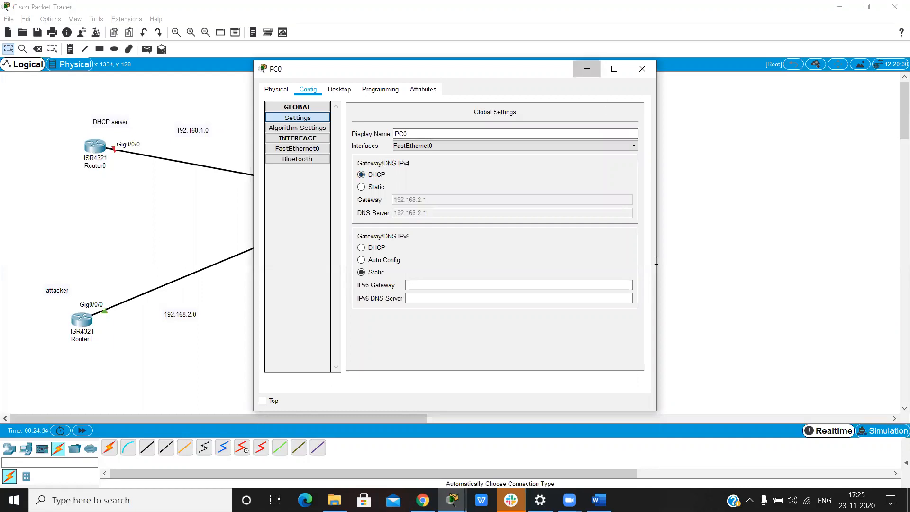
pyautogui.click(586, 68)
pyautogui.click(626, 328)
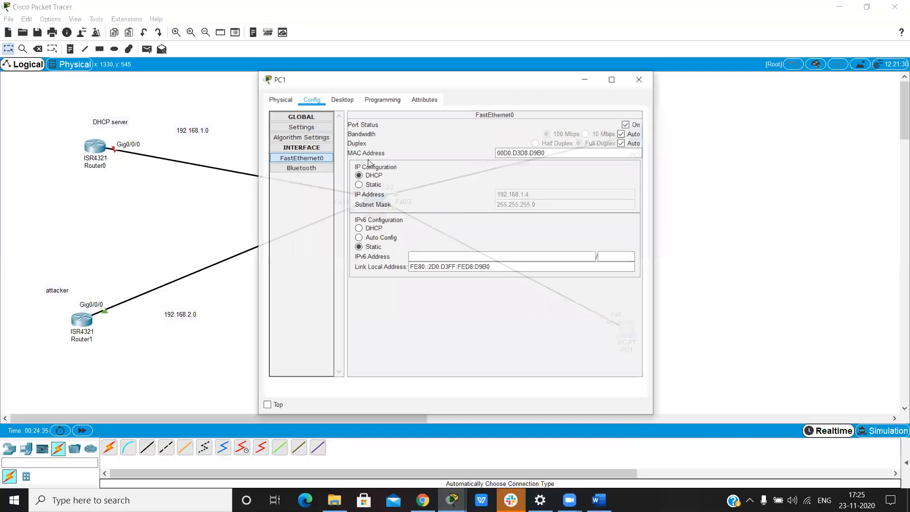
pyautogui.click(356, 167)
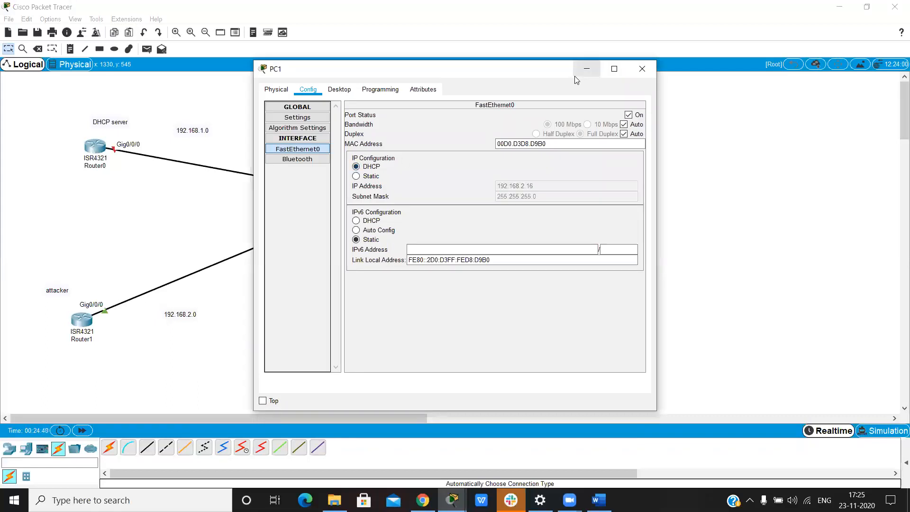
pyautogui.click(587, 71)
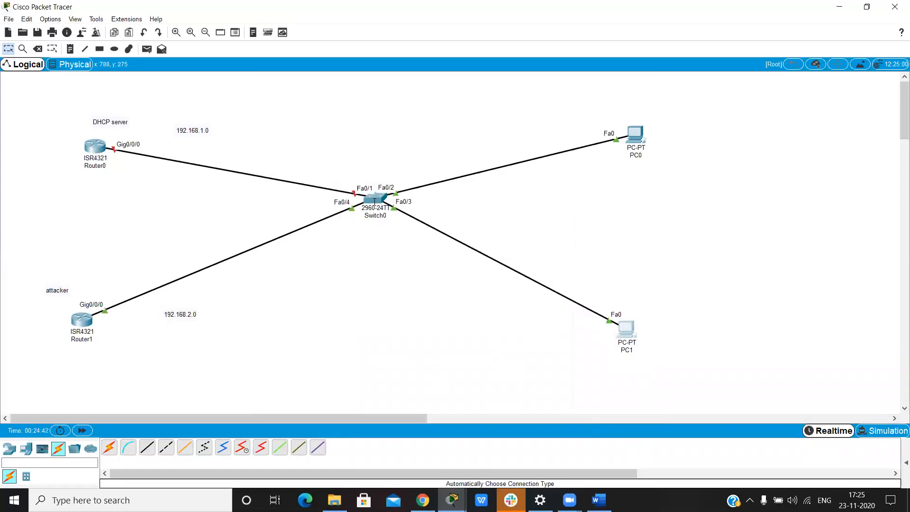
# Step: Re-enable Switch0's FastEthernet0/1 interface with no shut and exit to global configuration mode
pyautogui.click(373, 201)
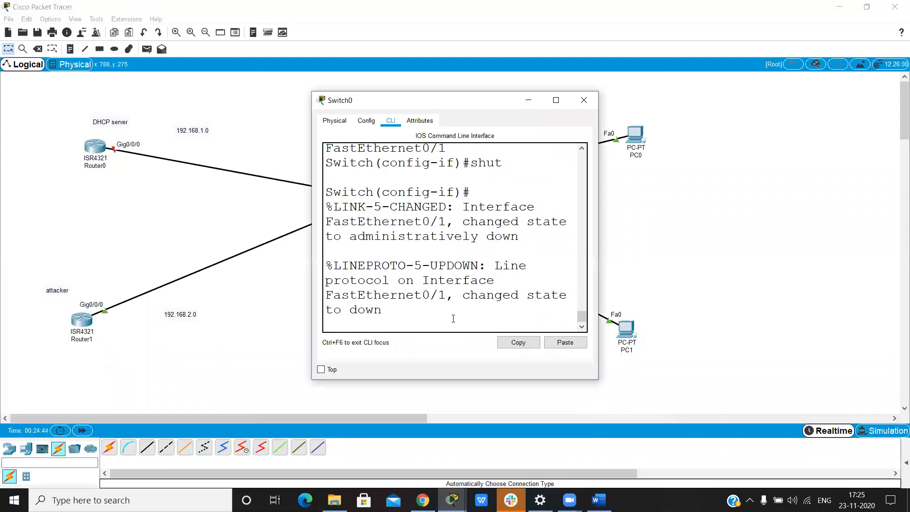
pyautogui.press('Return')
pyautogui.press('Return')
pyautogui.press('Return')
pyautogui.write('no shut')
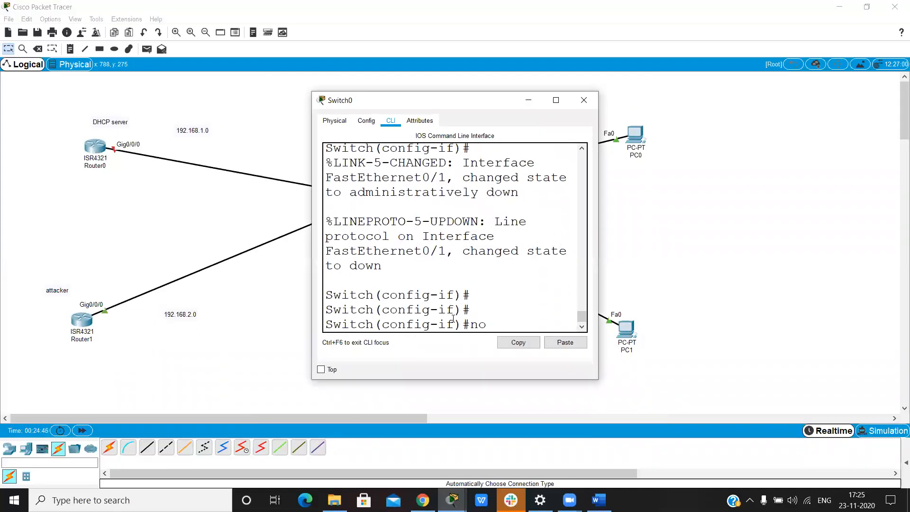
pyautogui.press('Return')
pyautogui.write('exit')
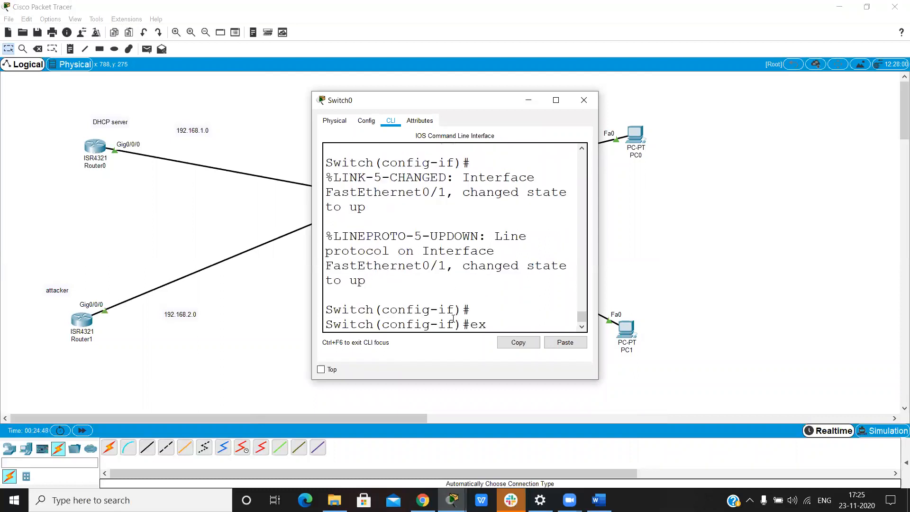
pyautogui.press('Return')
pyautogui.press('Return')
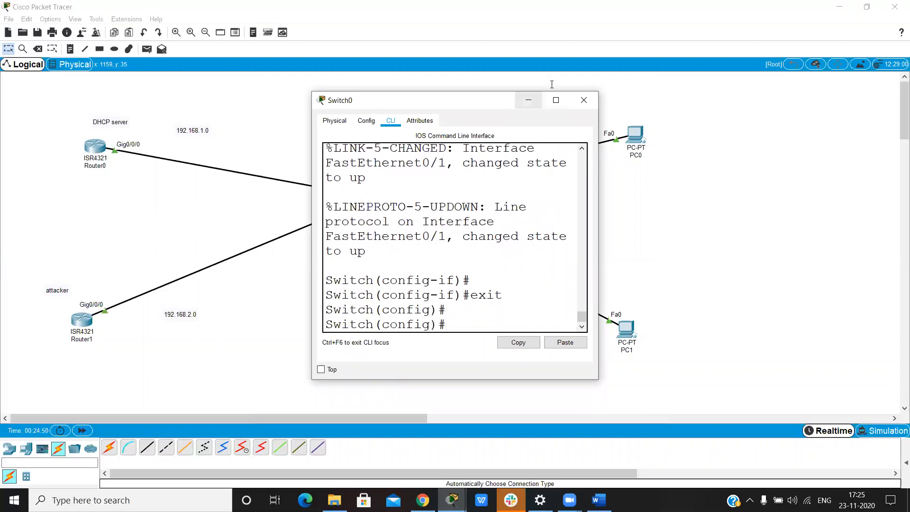
pyautogui.click(529, 100)
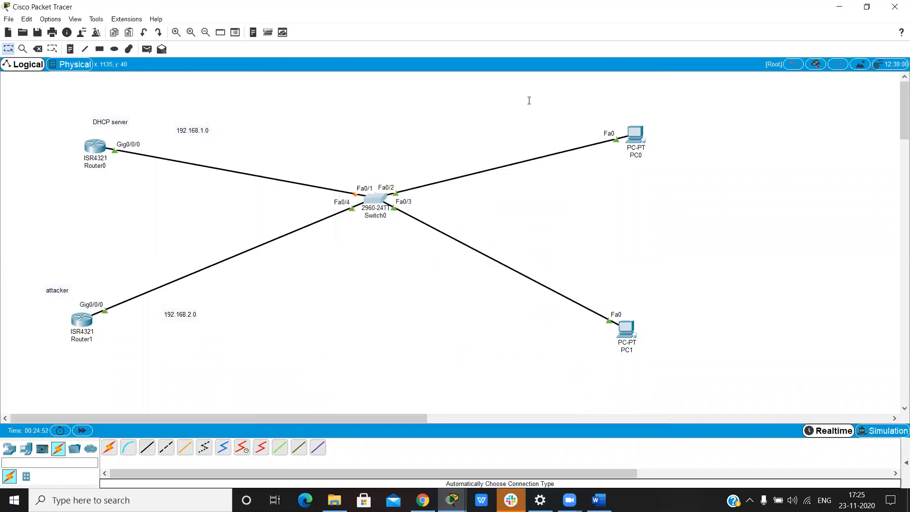
# Step: Widen Switch0's window and enable DHCP snooping globally with ip dhcp snooping
pyautogui.click(375, 199)
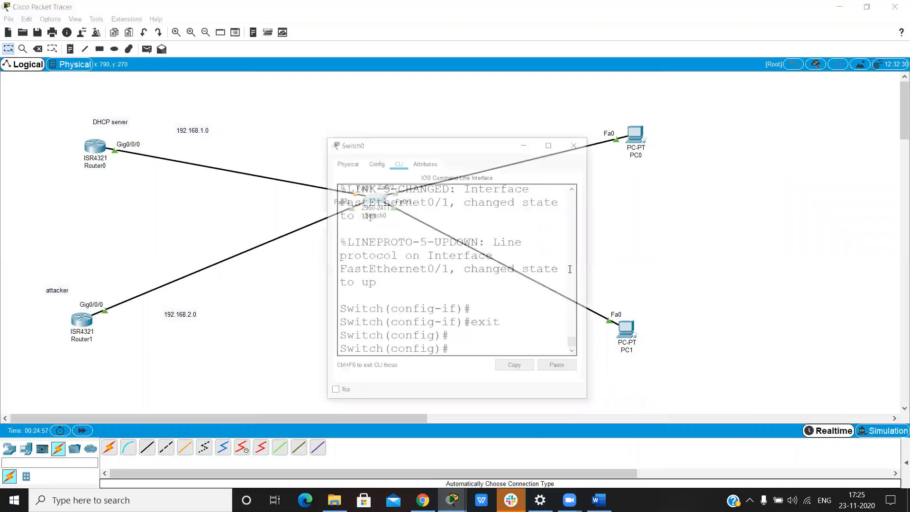
pyautogui.moveTo(600, 256); pyautogui.dragTo(819, 266)
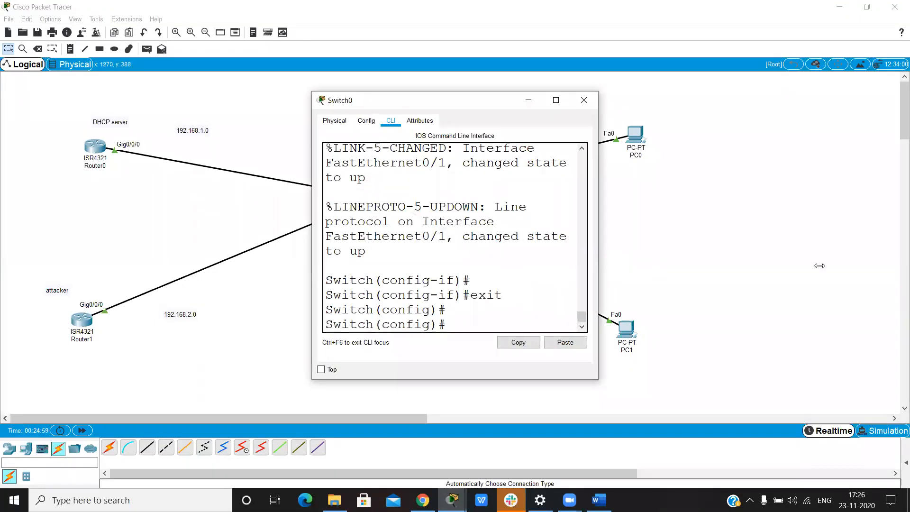
pyautogui.press('Return')
pyautogui.press('Return')
pyautogui.press('Return')
pyautogui.write('ip dh')
pyautogui.press('Tab')
pyautogui.write('sn')
pyautogui.press('Tab')
pyautogui.press('Return')
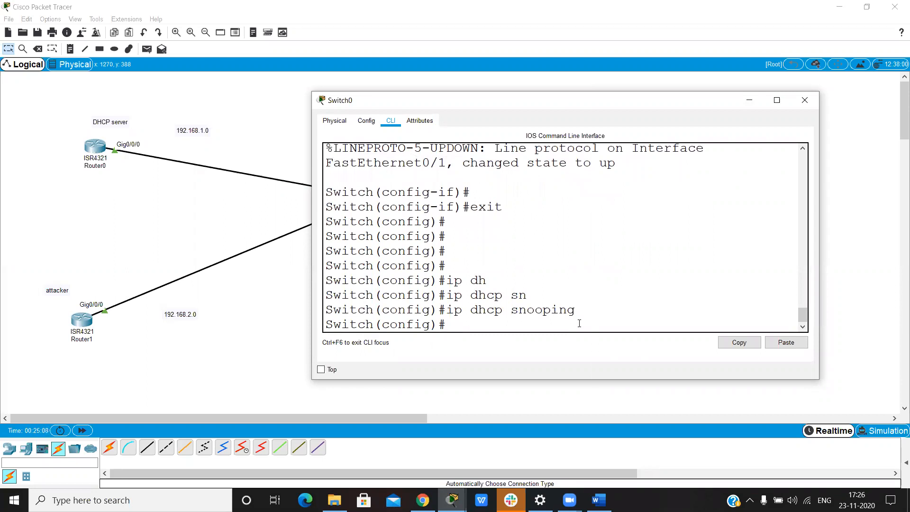
pyautogui.click(749, 101)
pyautogui.click(629, 137)
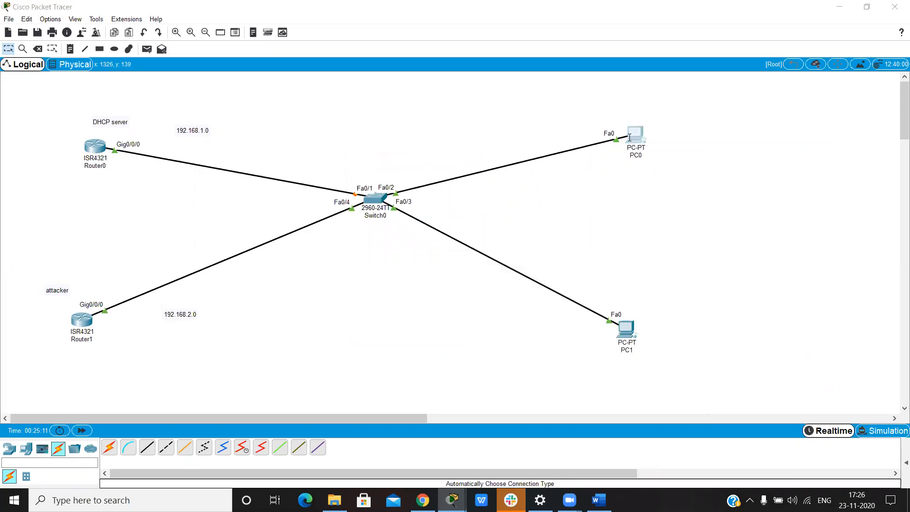
pyautogui.click(586, 69)
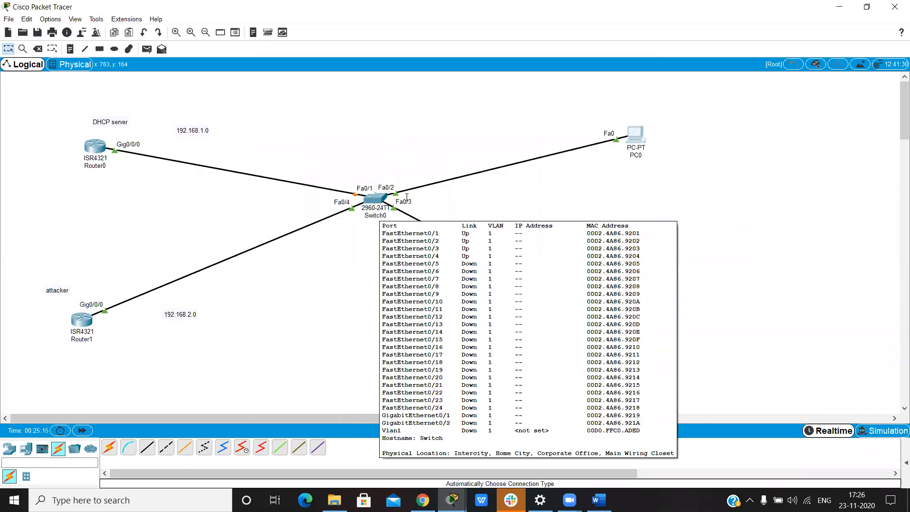
pyautogui.moveTo(46, 109); pyautogui.dragTo(233, 365)
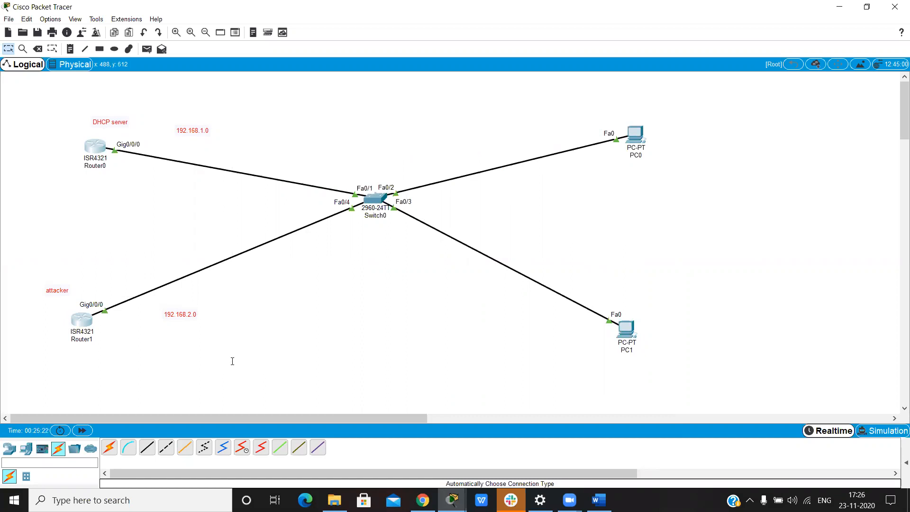
pyautogui.click(233, 361)
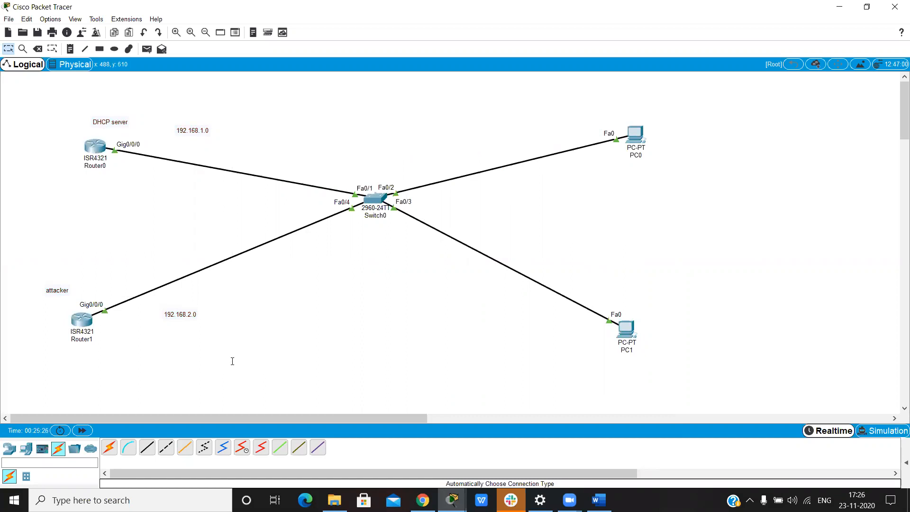
pyautogui.click(630, 131)
pyautogui.moveTo(61, 111); pyautogui.dragTo(216, 371)
# Step: Enter interface configuration mode for f0/1 on Switch0, the port connected to Router0
pyautogui.click(372, 195)
pyautogui.write('int')
pyautogui.press('Tab')
pyautogui.write('f0/1')
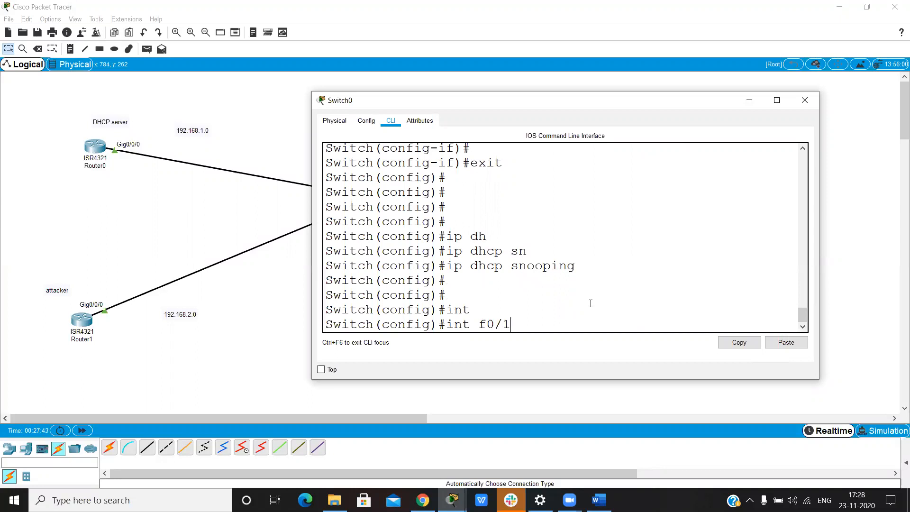
pyautogui.press('Return')
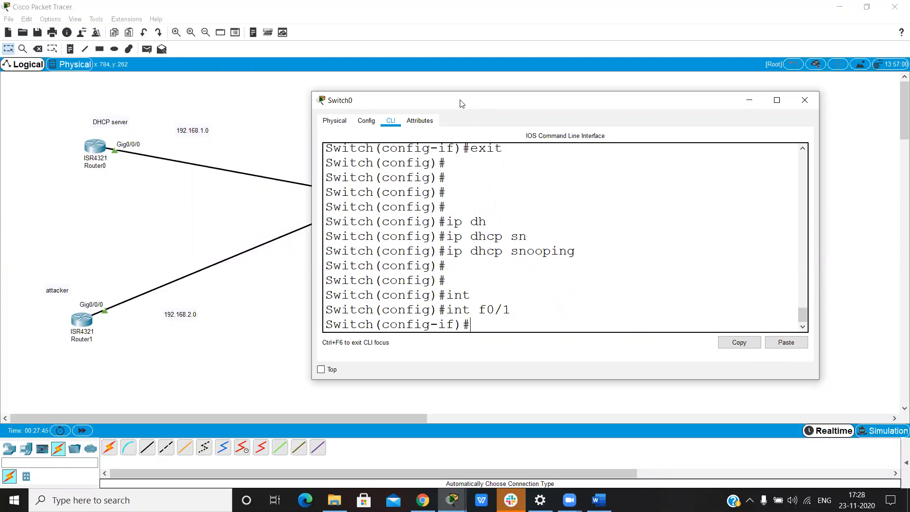
pyautogui.moveTo(462, 103); pyautogui.dragTo(467, 104)
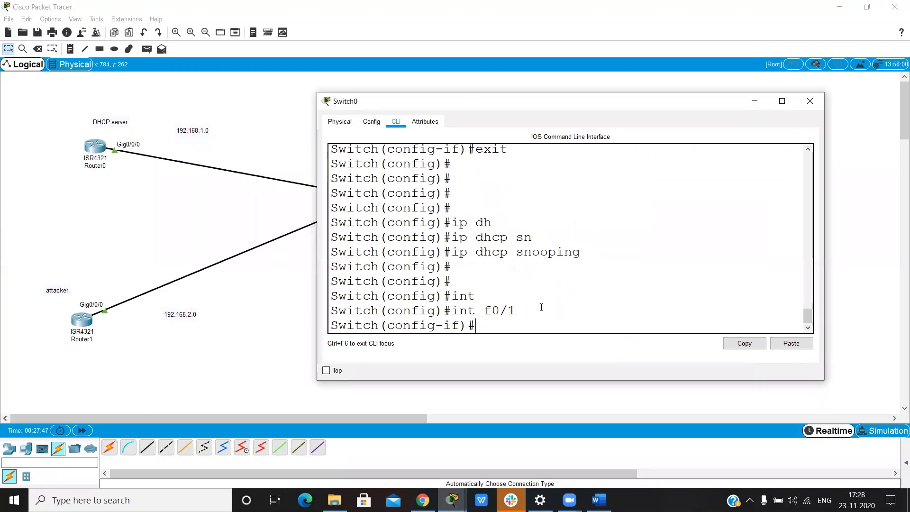
# Step: Mark the f0/1 interface as trusted with ip dhcp snooping trust and exit to global configuration mode
pyautogui.write('ip dh')
pyautogui.press('Tab')
pyautogui.write('sn')
pyautogui.press('Tab')
pyautogui.write('tr')
pyautogui.press('Tab')
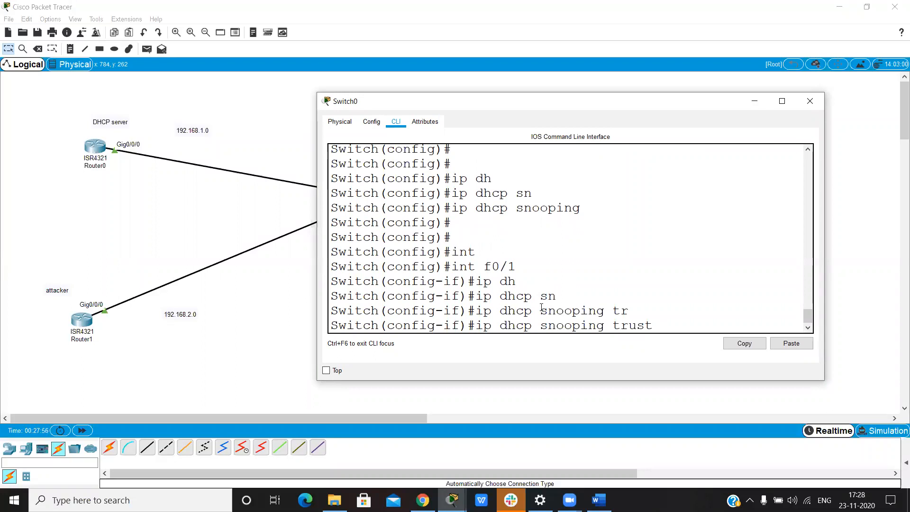
pyautogui.press('Return')
pyautogui.press('Return')
pyautogui.press('Return')
pyautogui.write('exit')
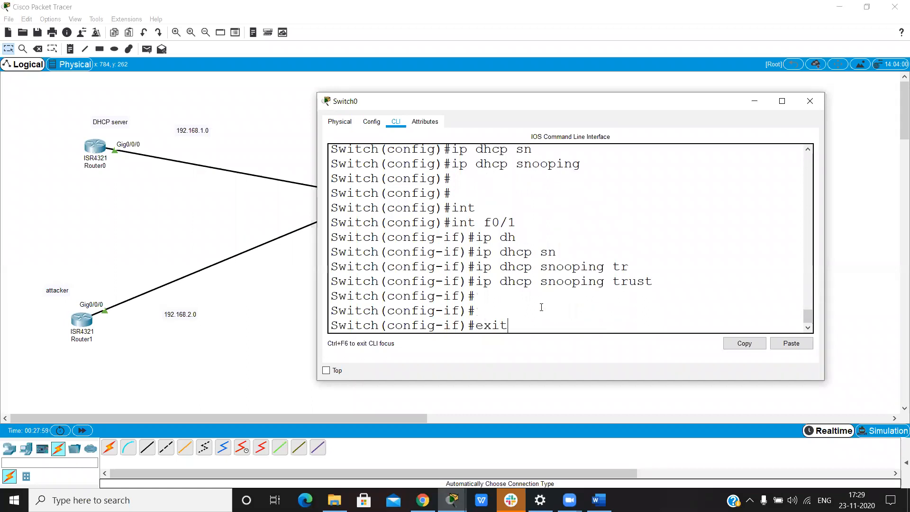
pyautogui.press('Return')
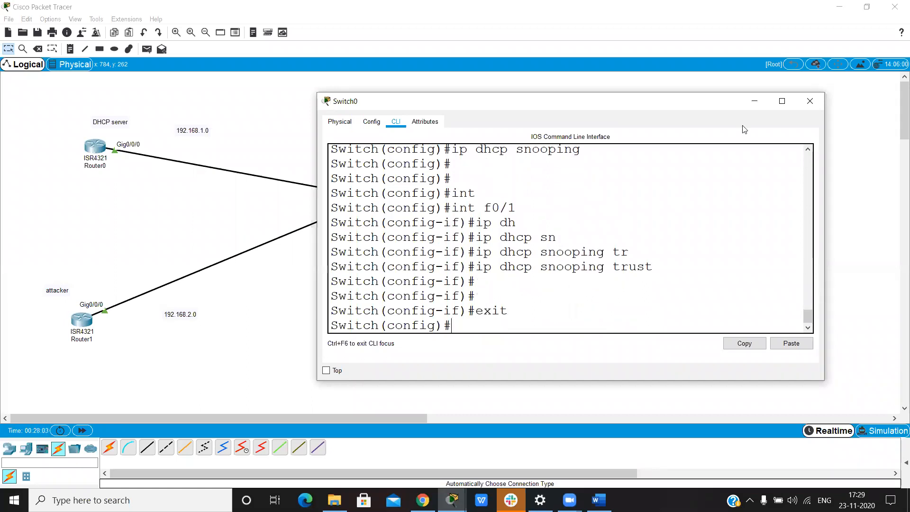
# Step: Check the DHCP-assigned IP configuration of PC0's FastEthernet0 interface, with the Switch0 and PC0 windows minimized when no longer needed
pyautogui.click(759, 104)
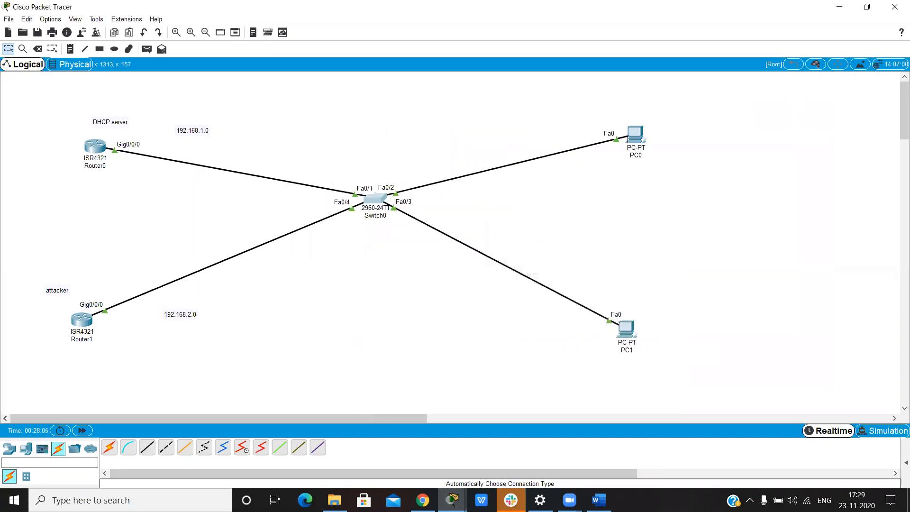
pyautogui.click(628, 137)
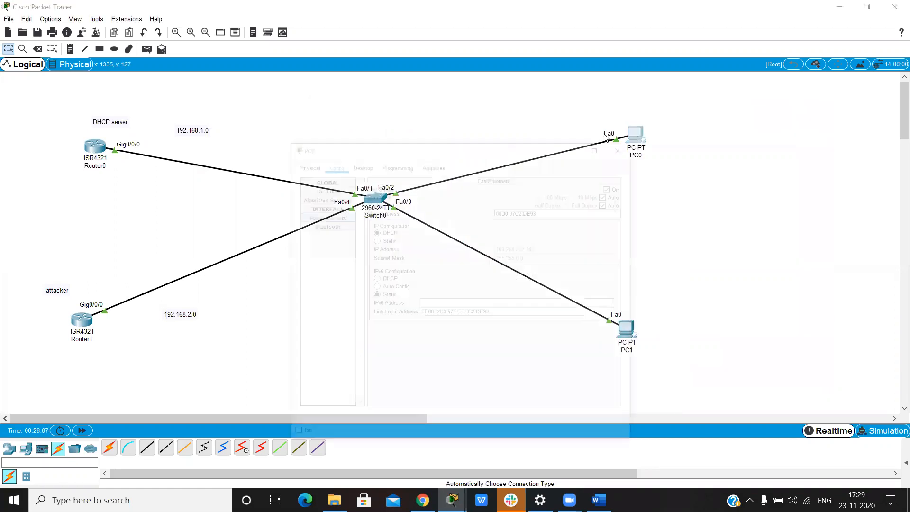
pyautogui.click(371, 168)
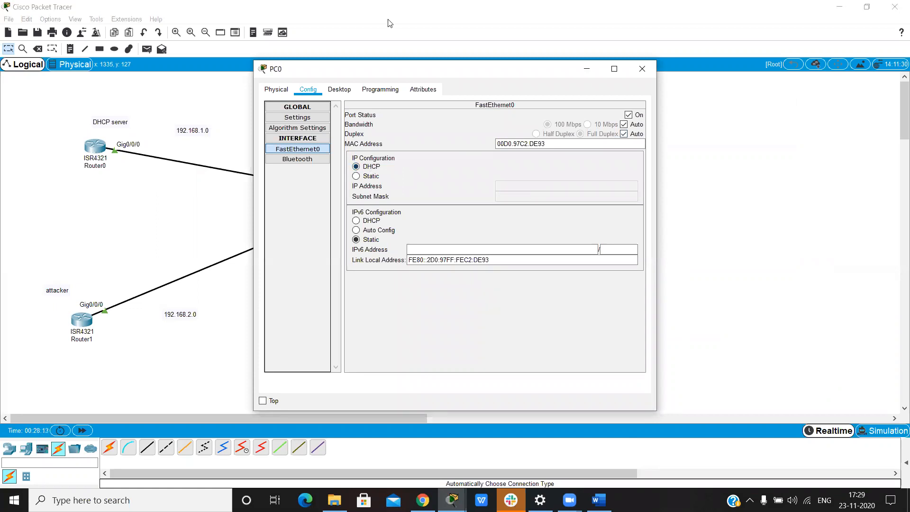
pyautogui.click(590, 73)
# Step: Return to Switch0's command line and list the options available for no ip dhcp in global configuration mode
pyautogui.click(370, 199)
pyautogui.press('Return')
pyautogui.press('Return')
pyautogui.press('Return')
pyautogui.write('no ip ')
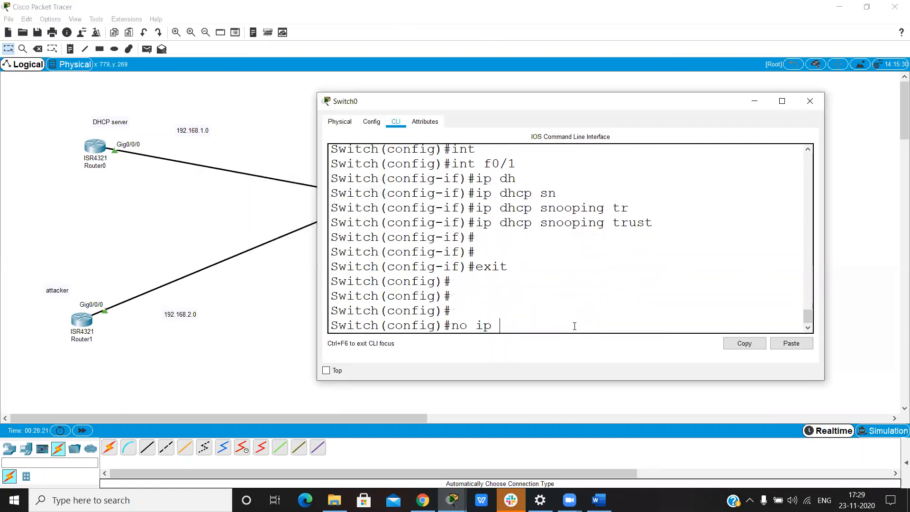
pyautogui.write('dh')
pyautogui.press('Tab')
pyautogui.write('op')
pyautogui.press('Tab')
pyautogui.press('BackSpace')
pyautogui.press('BackSpace')
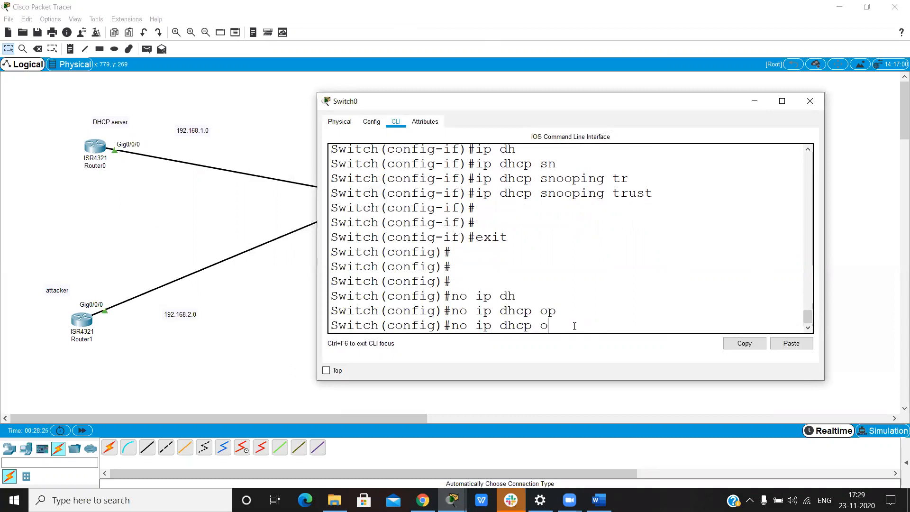
pyautogui.write('?')
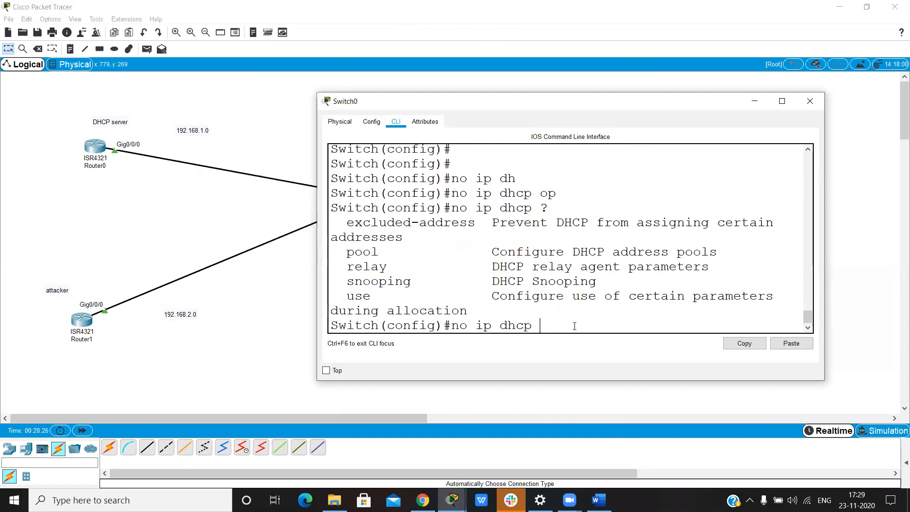
pyautogui.write('sn')
# Step: Extend the command to no ip dhcp snooping and list its available options
pyautogui.press('Tab')
pyautogui.write('?')
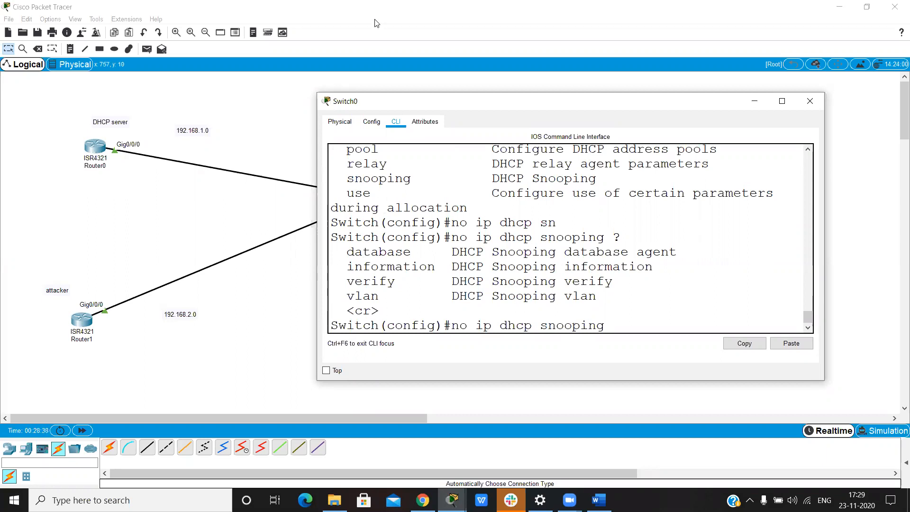
# Step: Query the options of no ip dhcp snooping vlan 1, and remove the VLAN number to query the vlan keyword itself
pyautogui.write('vlan 1 ?')
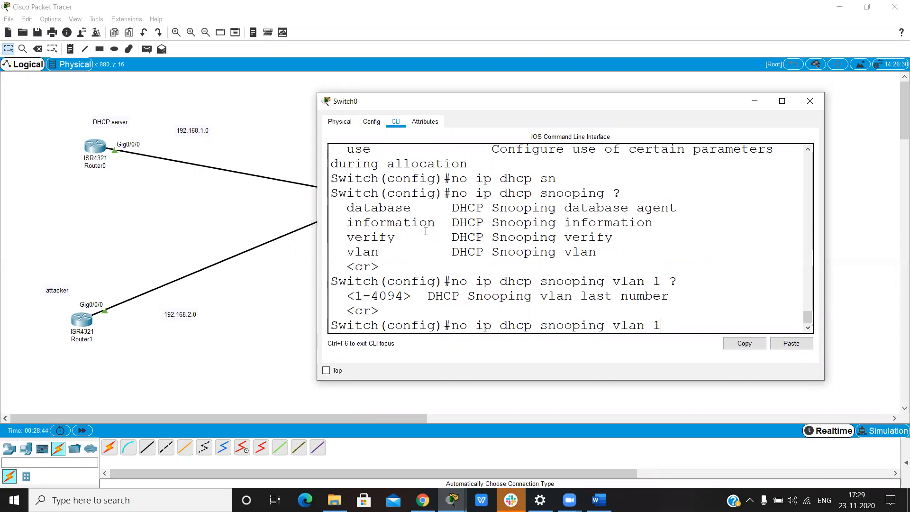
pyautogui.press('BackSpace')
pyautogui.press('BackSpace')
pyautogui.press('BackSpace')
pyautogui.press('BackSpace')
pyautogui.press('BackSpace')
pyautogui.press('BackSpace')
pyautogui.press('BackSpace')
pyautogui.press('BackSpace')
pyautogui.press('BackSpace')
pyautogui.press('BackSpace')
pyautogui.press('BackSpace')
pyautogui.press('BackSpace')
pyautogui.press('BackSpace')
pyautogui.press('BackSpace')
pyautogui.press('BackSpace')
pyautogui.press('BackSpace')
pyautogui.write('?')
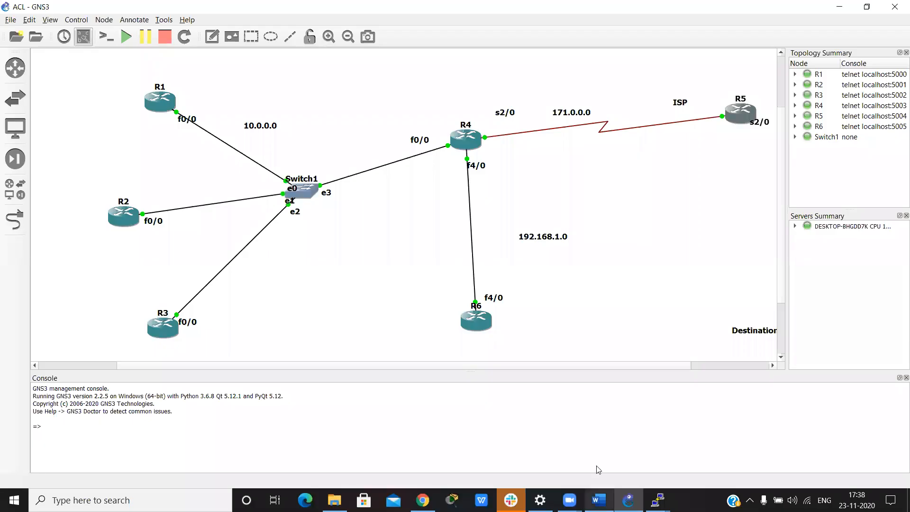
# Step: Switch to the ACL notes document in Word and maximize its window
pyautogui.moveTo(598, 469)
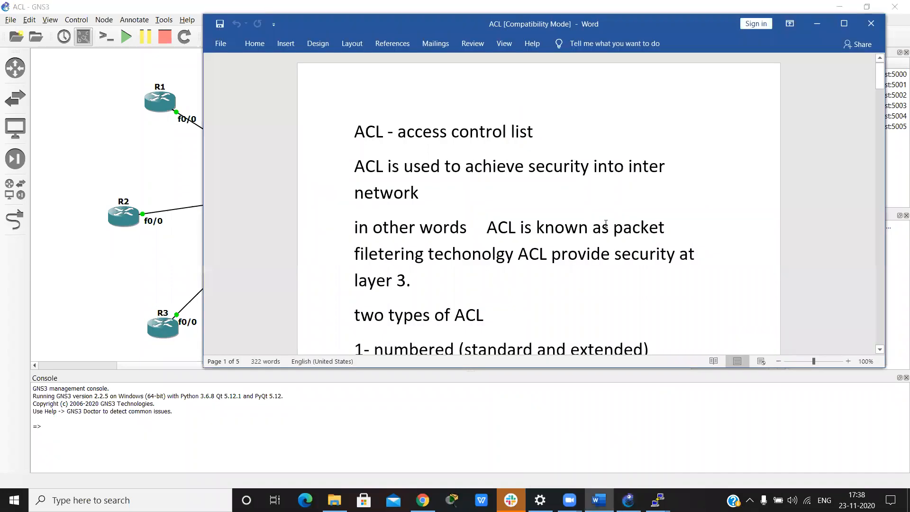
pyautogui.press('super+Up')
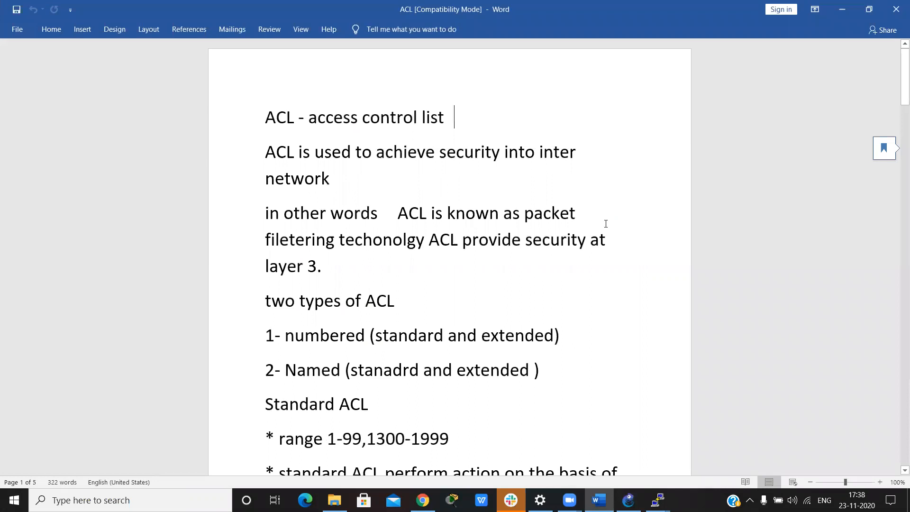
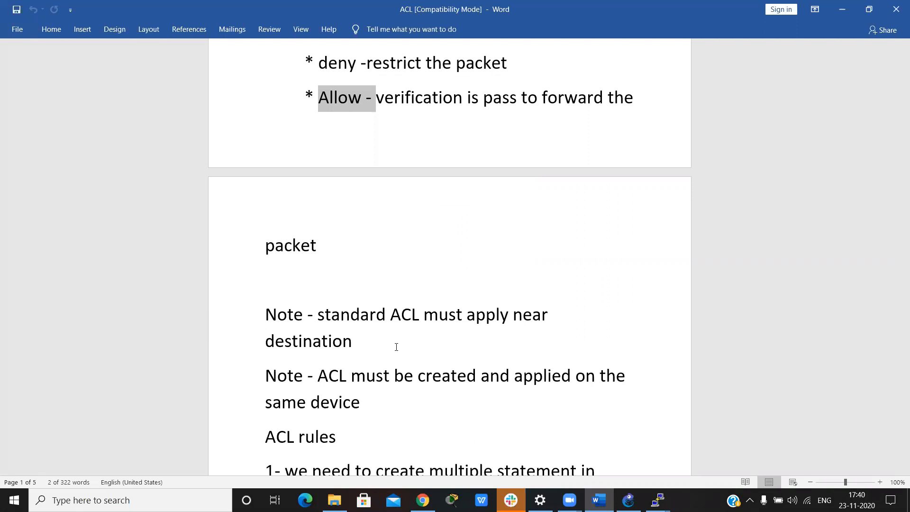
# Step: Read the ACL rules in the notes, highlight rule 4 on matching before action, and continue to the section on how to create an ACL
pyautogui.scroll(-5, 396, 346)
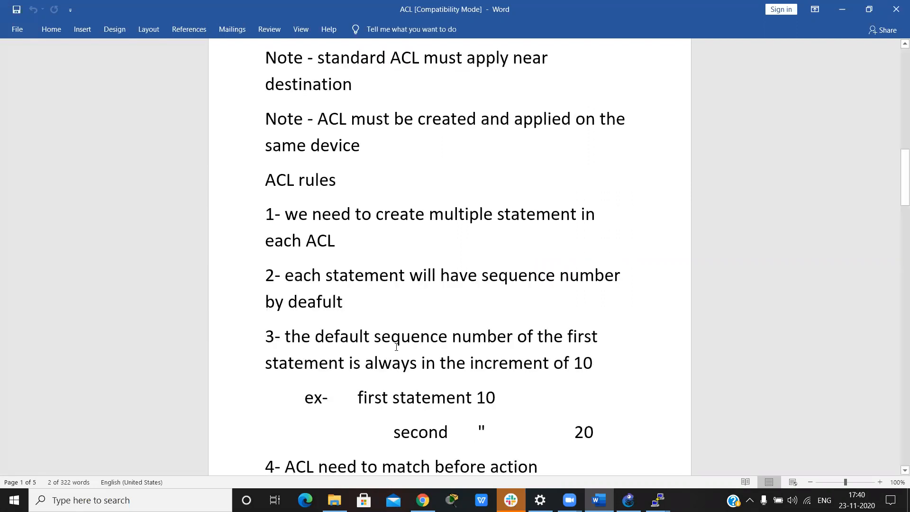
pyautogui.scroll(-1, 396, 347)
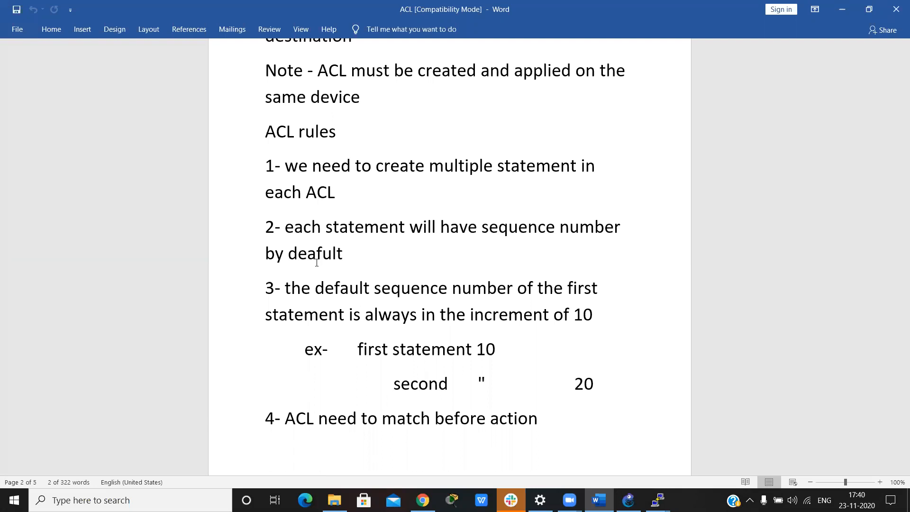
pyautogui.scroll(-1, 461, 239)
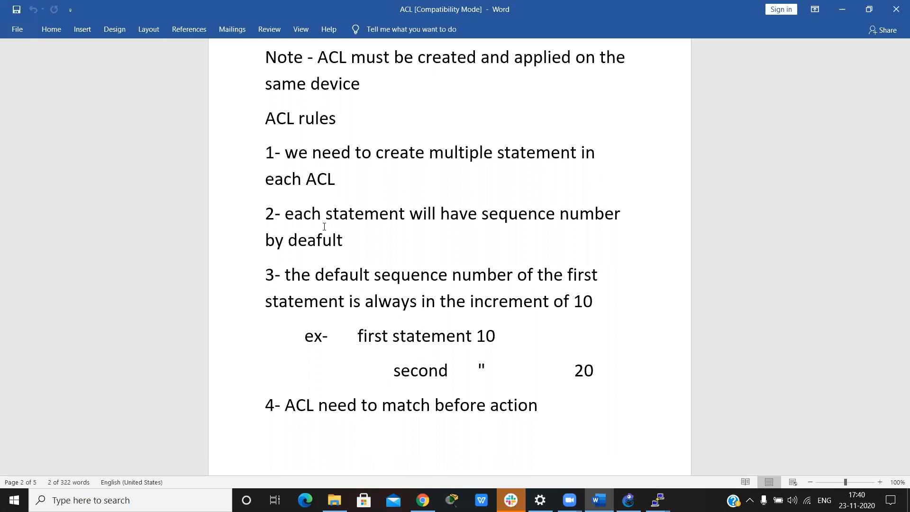
pyautogui.scroll(-3, 324, 226)
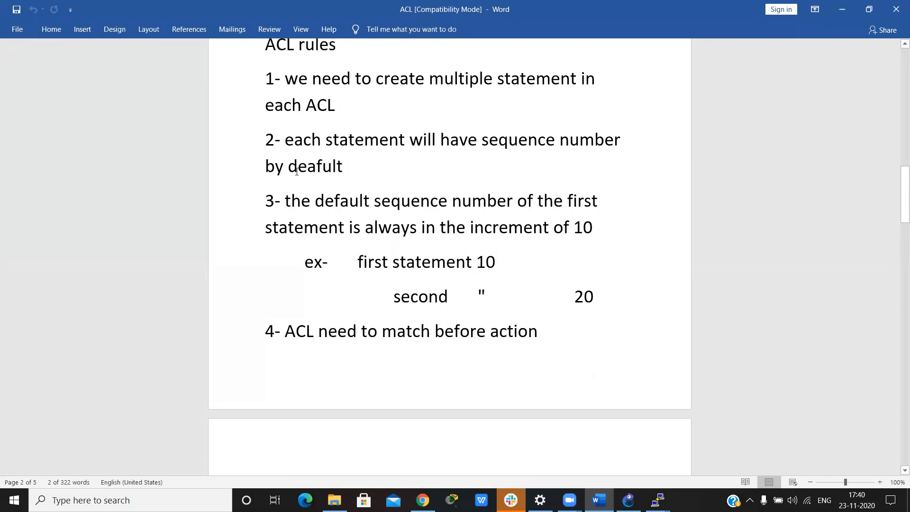
pyautogui.scroll(-6, 597, 183)
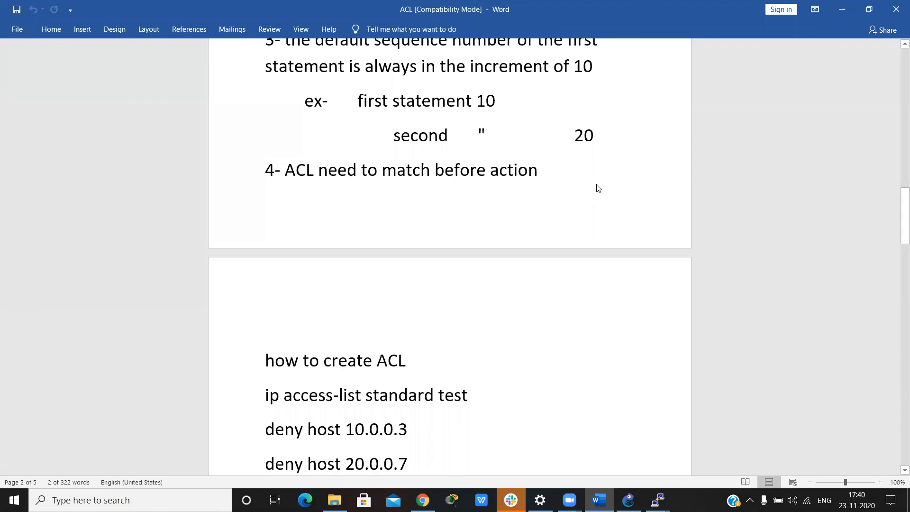
pyautogui.tripleClick(598, 188)
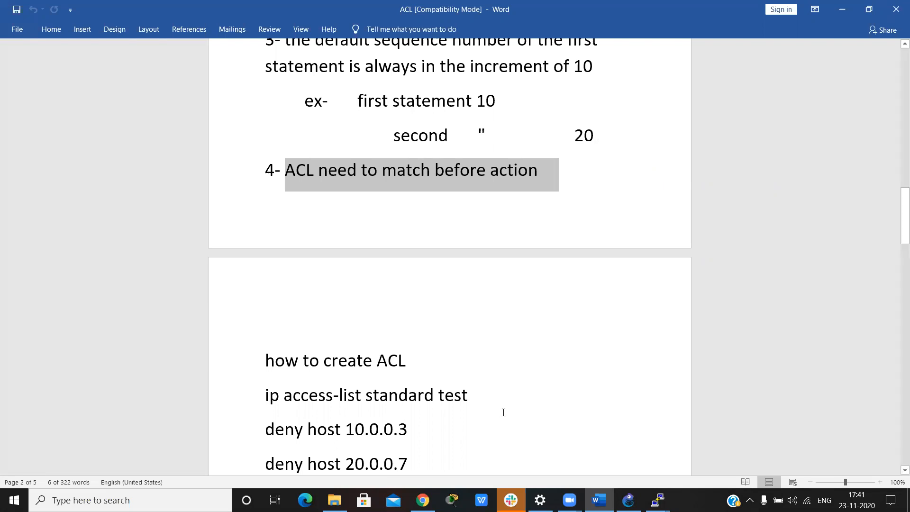
pyautogui.scroll(-4, 503, 413)
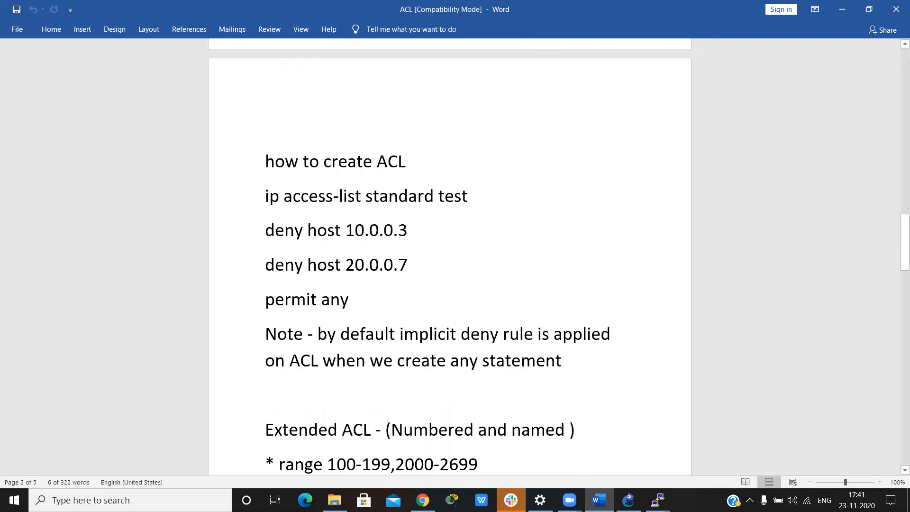
# Step: Switch to the ACL project in GNS3, open R1's console and exit its configuration mode
pyautogui.moveTo(627, 500)
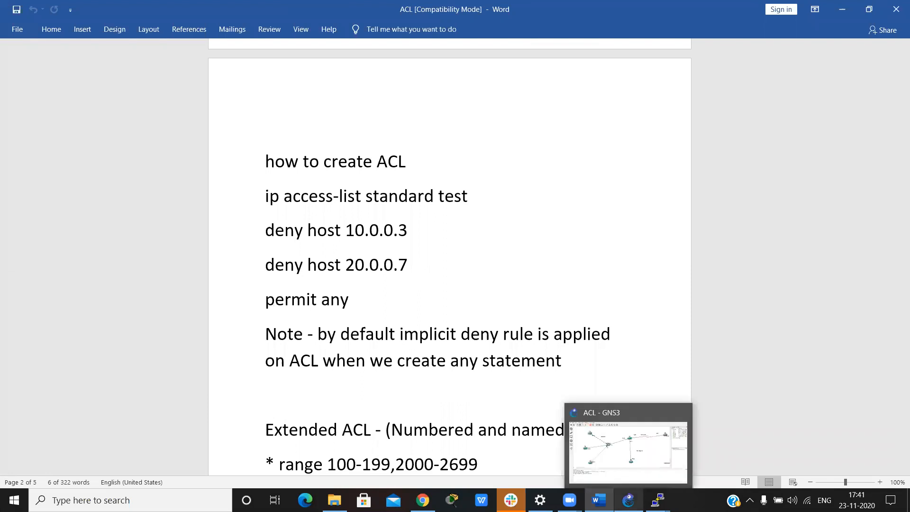
pyautogui.click(627, 450)
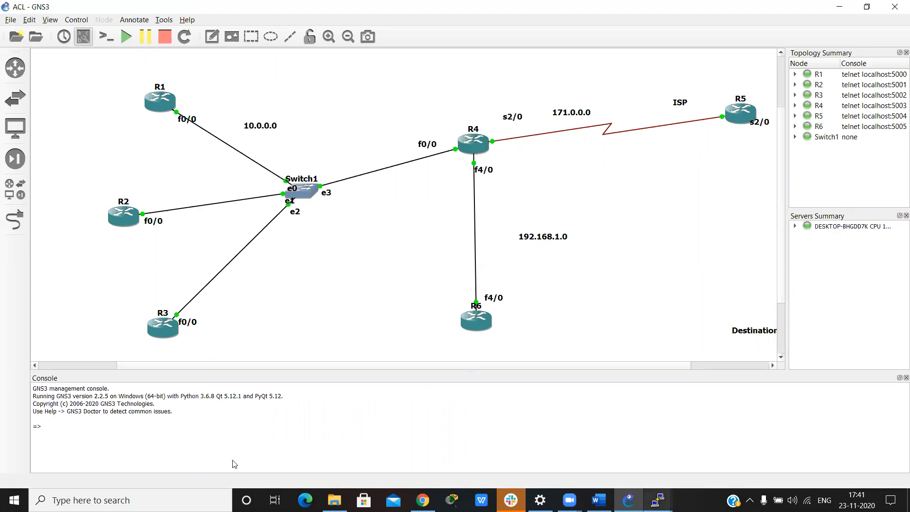
pyautogui.moveTo(657, 500)
pyautogui.click(203, 452)
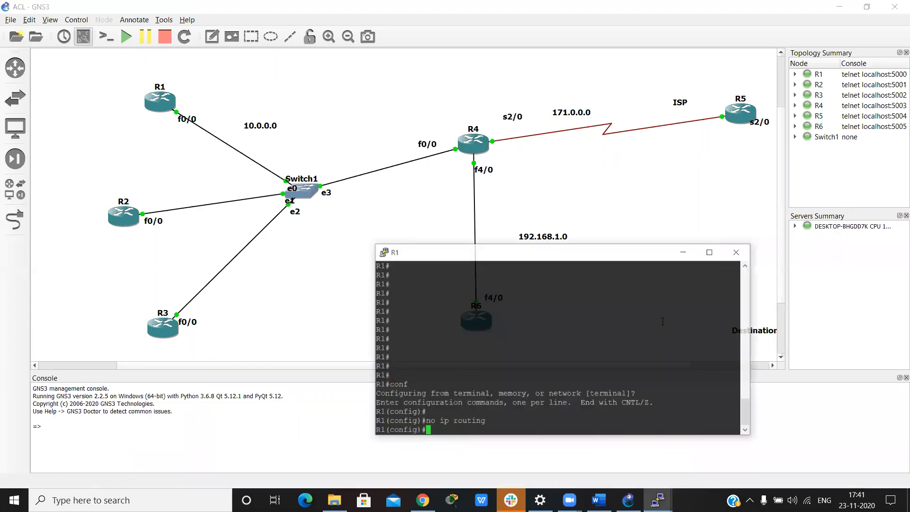
pyautogui.hotkey('ctrl', 'z')
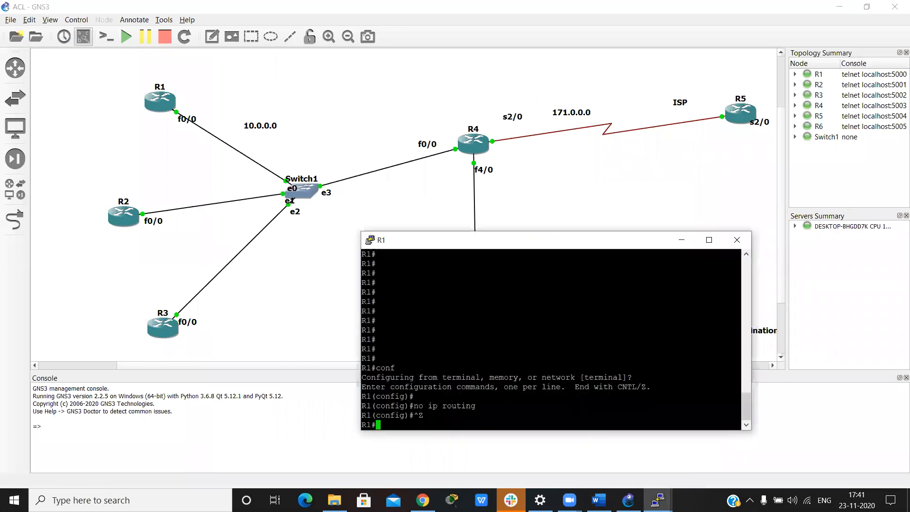
# Step: Test connectivity from R1 to the ISP router by pinging 171.0.0.5, and minimize R1's console
pyautogui.press('Return')
pyautogui.press('Return')
pyautogui.press('Return')
pyautogui.write('ping 171.0.0.5')
pyautogui.press('Return')
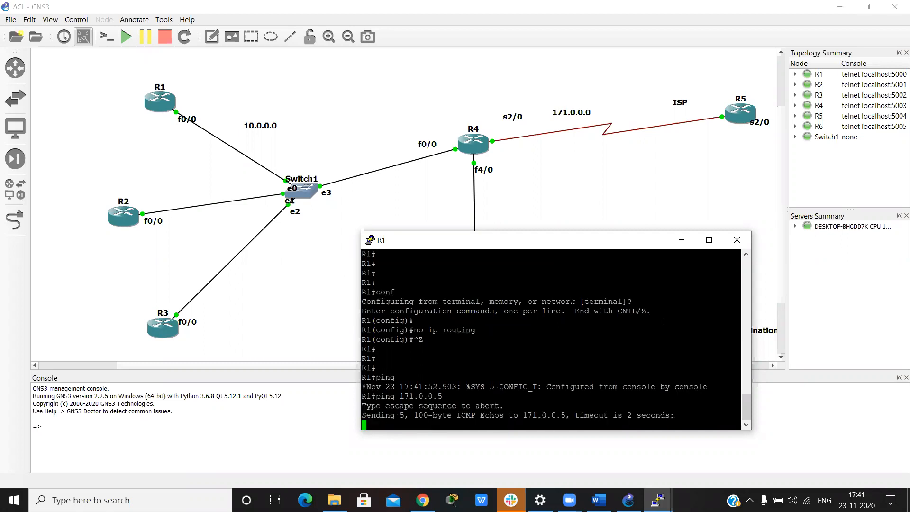
pyautogui.click(676, 243)
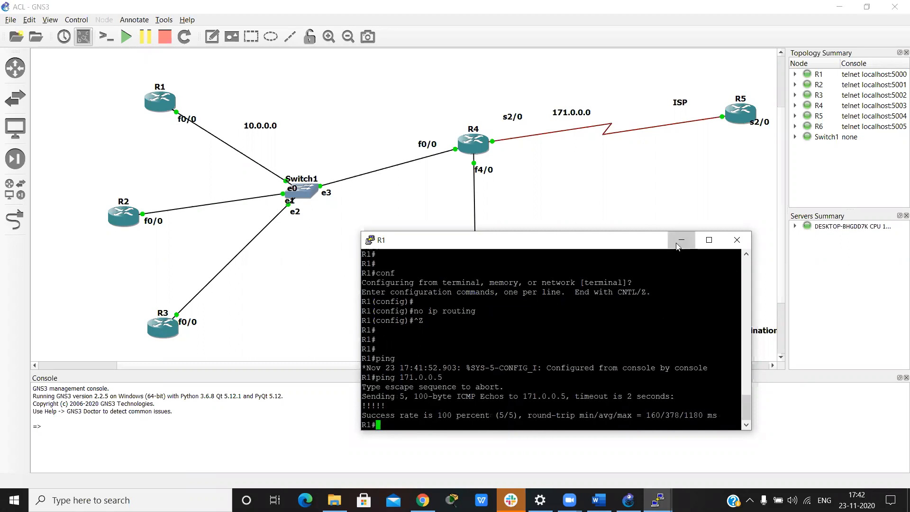
# Step: Open R2's console and ping 171.0.0.5 to test its connectivity to R5
pyautogui.moveTo(658, 500)
pyautogui.click(308, 442)
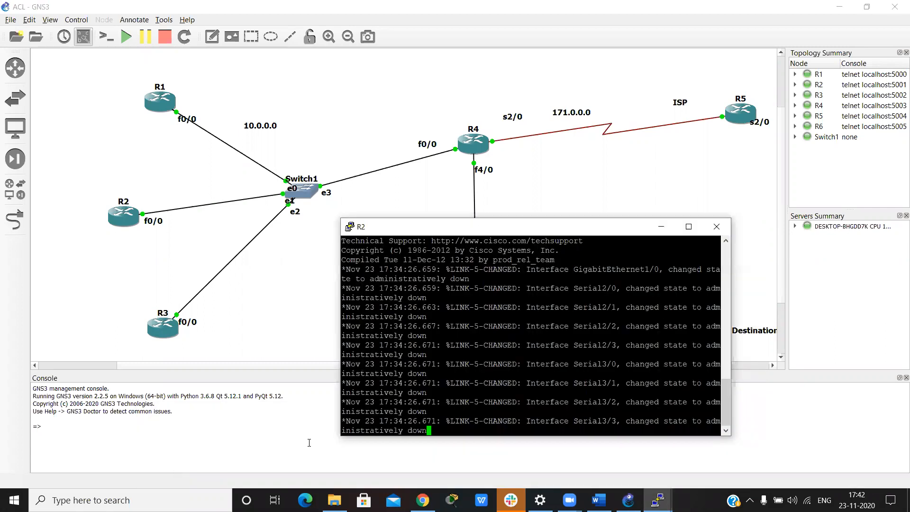
pyautogui.press('Return')
pyautogui.press('Return')
pyautogui.press('Return')
pyautogui.press('Return')
pyautogui.press('Return')
pyautogui.press('Return')
pyautogui.press('Return')
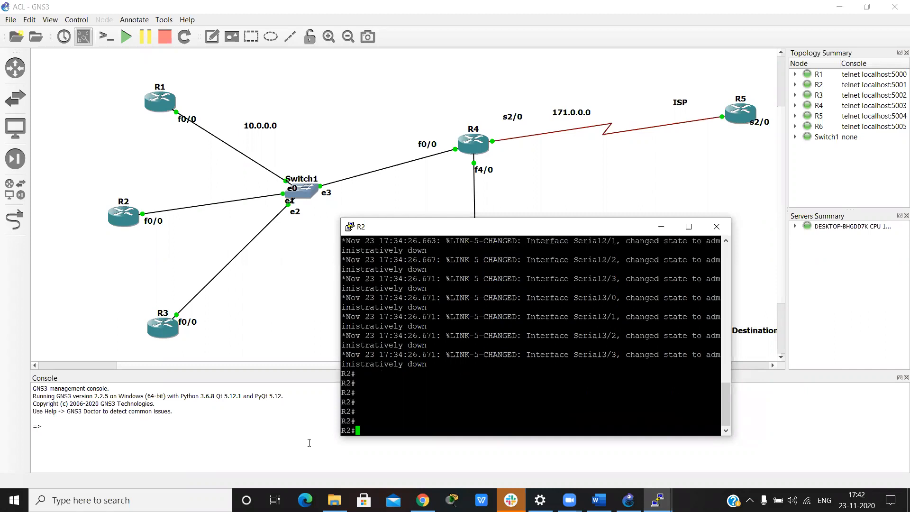
pyautogui.press('Return')
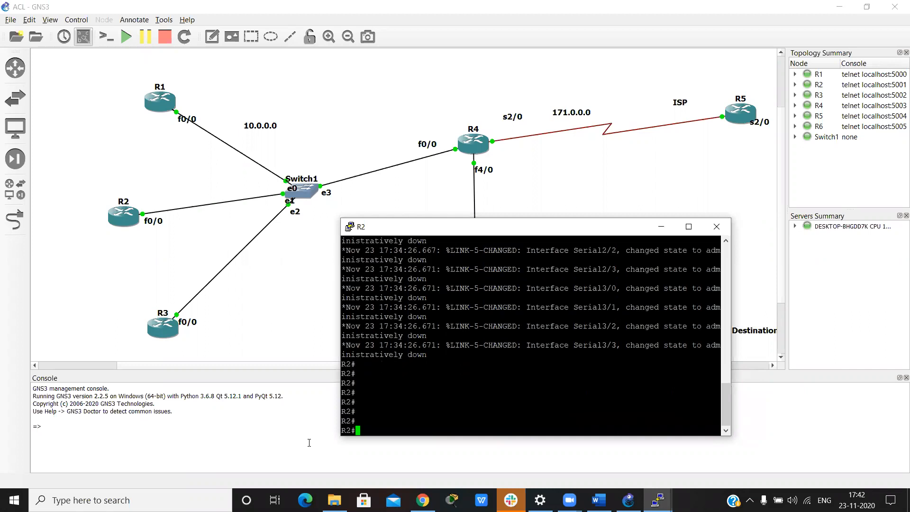
pyautogui.write('ping 171.0.0.5')
pyautogui.press('Return')
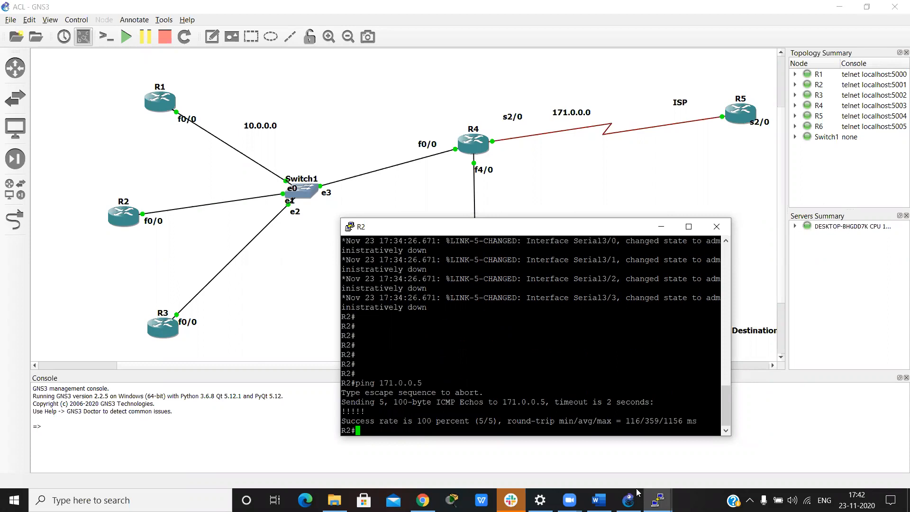
# Step: Switch from R2's console to R3's console and ping 171.0.0.6
pyautogui.click(658, 499)
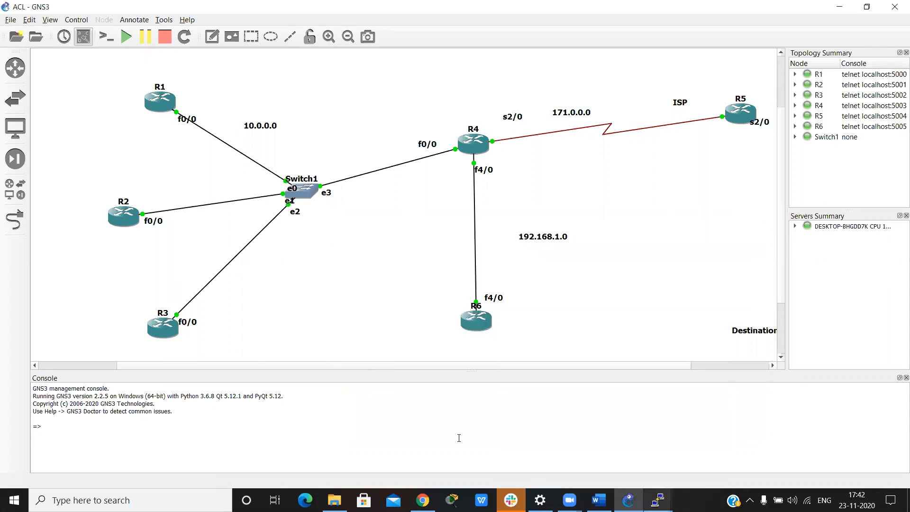
pyautogui.click(458, 438)
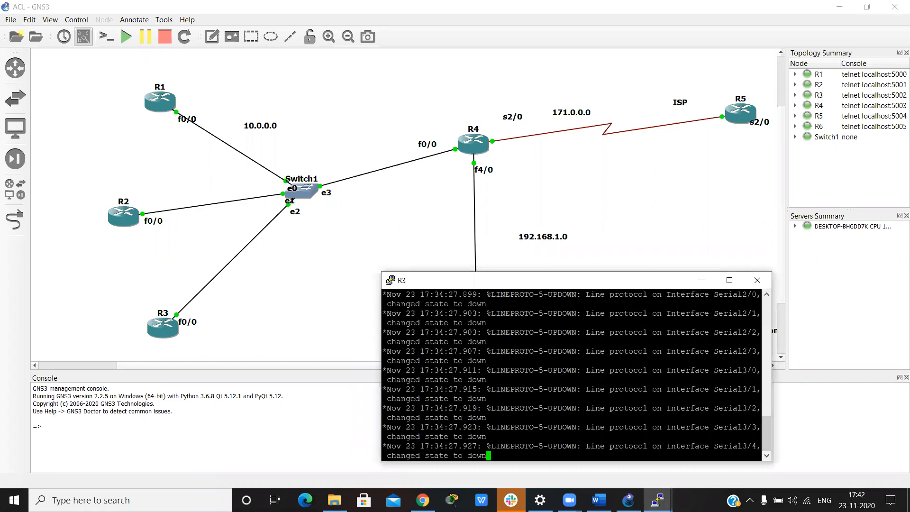
pyautogui.press('Return')
pyautogui.press('Return')
pyautogui.press('Return')
pyautogui.press('Return')
pyautogui.press('Return')
pyautogui.press('Return')
pyautogui.press('Return')
pyautogui.press('Return')
pyautogui.press('Return')
pyautogui.press('Return')
pyautogui.press('Return')
pyautogui.press('Return')
pyautogui.press('Return')
pyautogui.press('Return')
pyautogui.press('Return')
pyautogui.press('Return')
pyautogui.press('Return')
pyautogui.press('Return')
pyautogui.write('ping 171.0.0.')
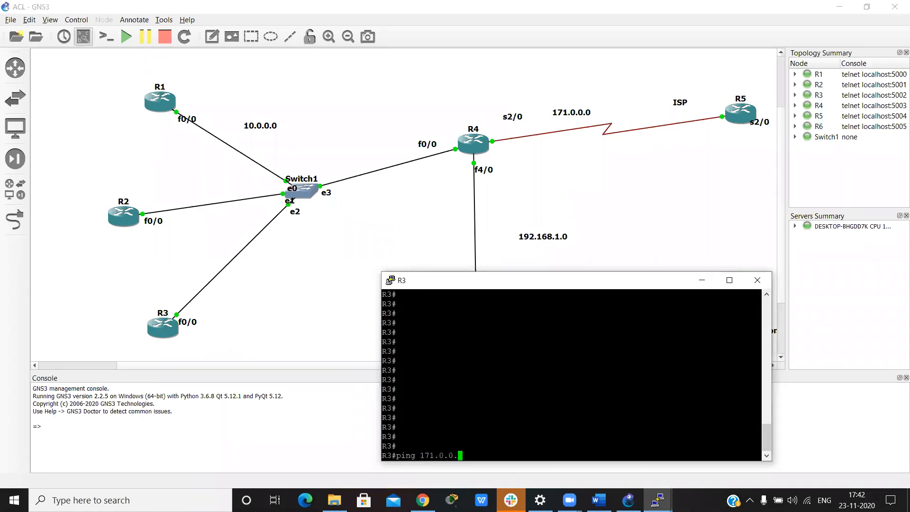
pyautogui.write('6')
pyautogui.press('Return')
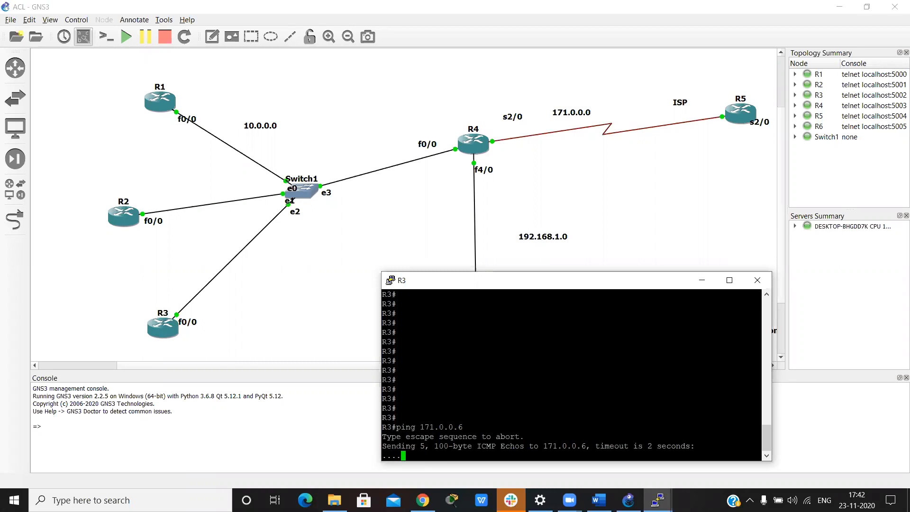
# Step: Correct the recalled ping command on R3 to target 171.0.0.5 and run it
pyautogui.press('Up')
pyautogui.press('BackSpace')
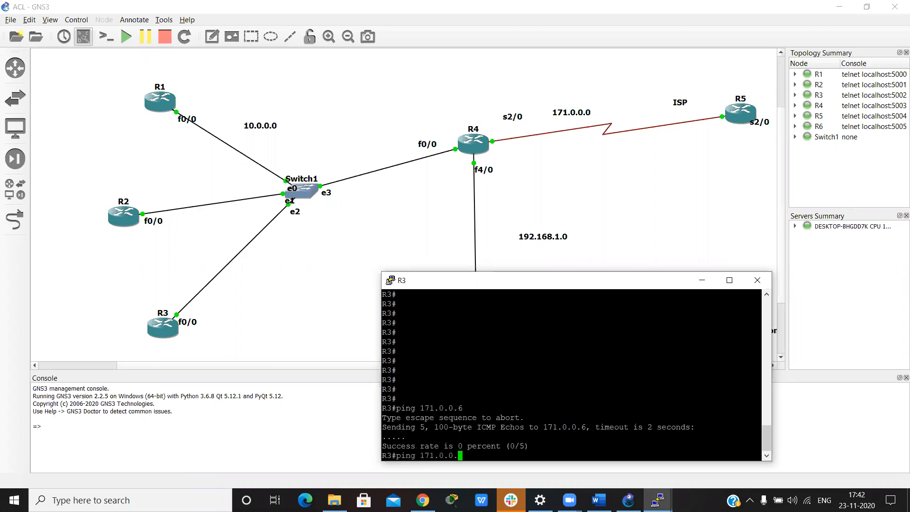
pyautogui.write('5')
pyautogui.press('Return')
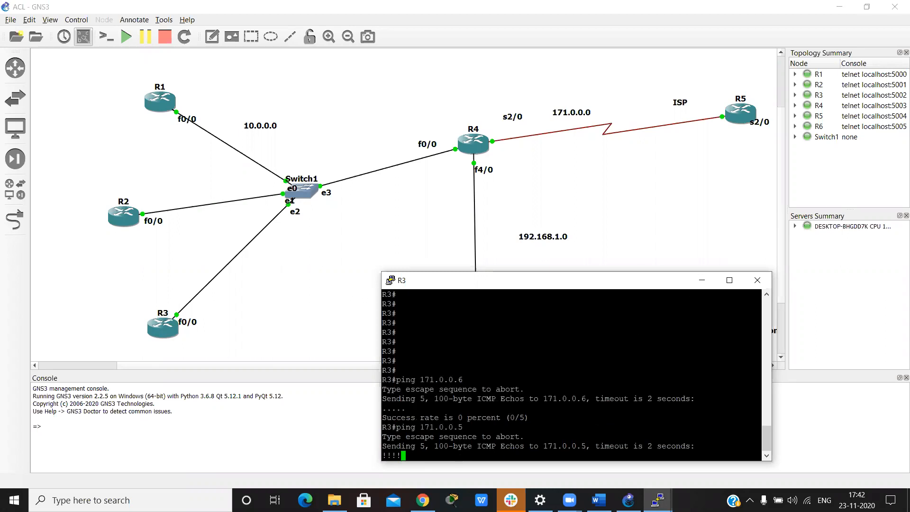
# Step: Open R6's console, ping 171.0.0.5 to test its connectivity to R5, and minimize the console
pyautogui.click(663, 496)
pyautogui.moveTo(662, 496)
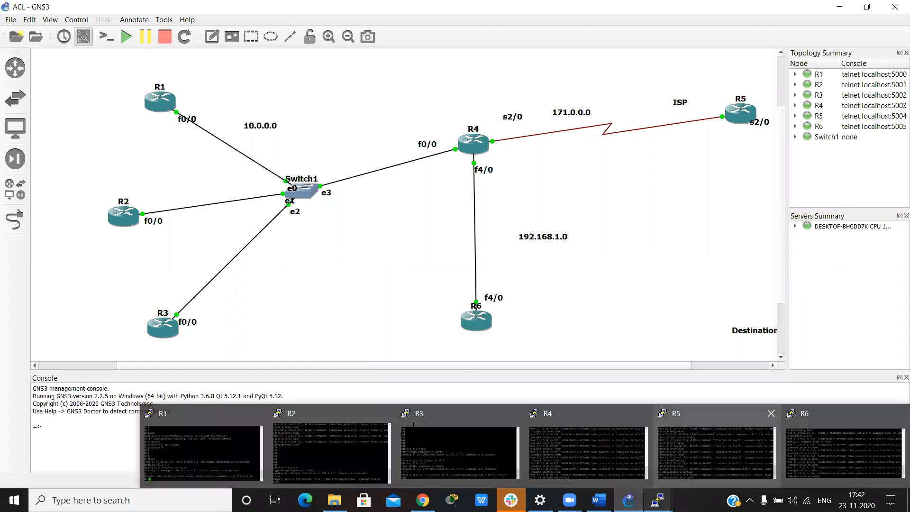
pyautogui.click(844, 450)
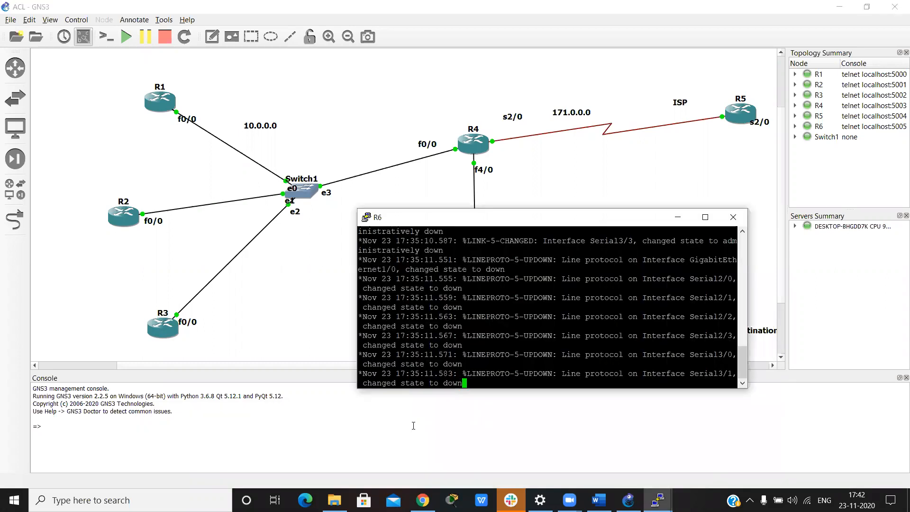
pyautogui.press('Return')
pyautogui.press('Return')
pyautogui.press('Return')
pyautogui.press('Return')
pyautogui.press('Return')
pyautogui.press('Return')
pyautogui.press('Return')
pyautogui.press('Return')
pyautogui.press('Return')
pyautogui.press('Return')
pyautogui.press('Return')
pyautogui.press('Return')
pyautogui.press('Return')
pyautogui.press('Return')
pyautogui.press('Return')
pyautogui.press('Return')
pyautogui.write('ping 17')
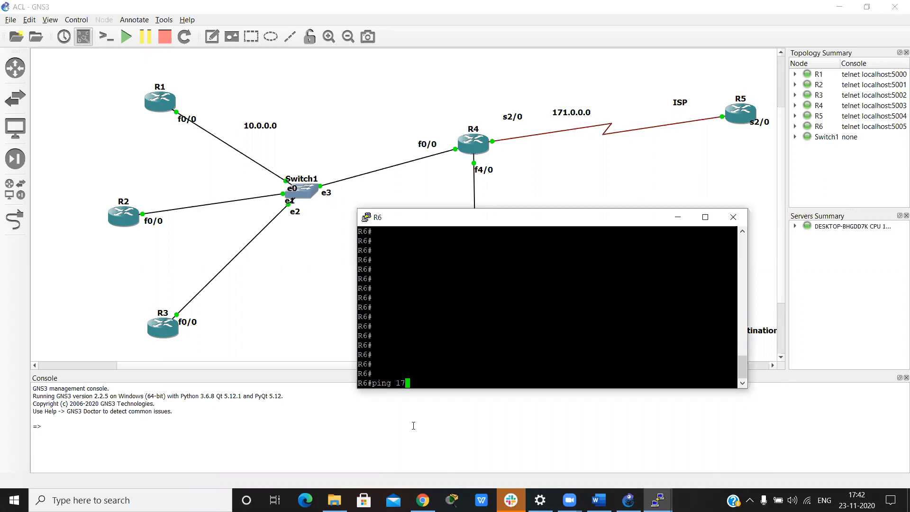
pyautogui.write('1.0.0.5')
pyautogui.press('Return')
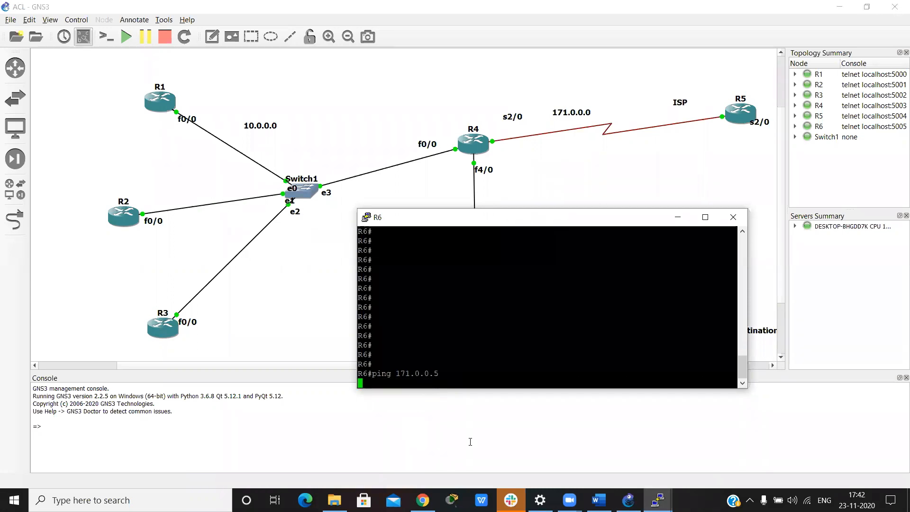
pyautogui.click(677, 219)
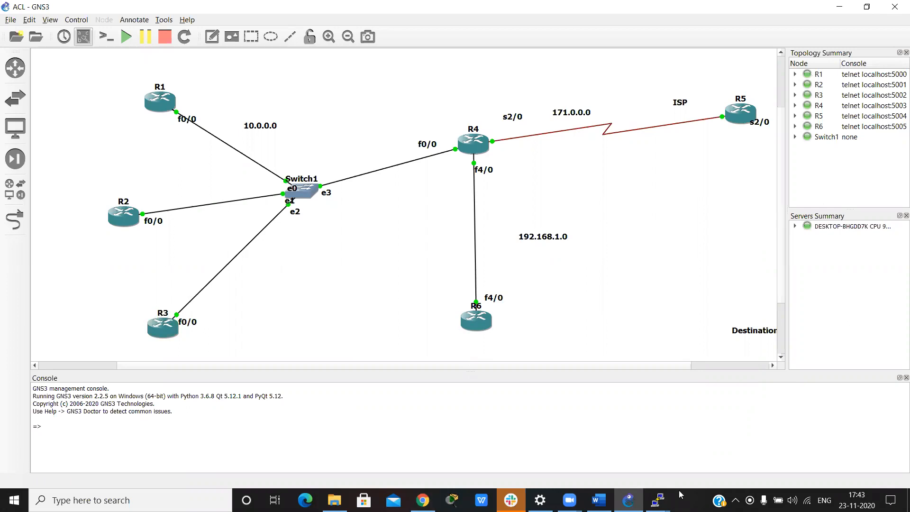
# Step: Check the standard ACL creation example in the Word notes, and return to the GNS3 topology
pyautogui.moveTo(598, 500)
pyautogui.click(596, 443)
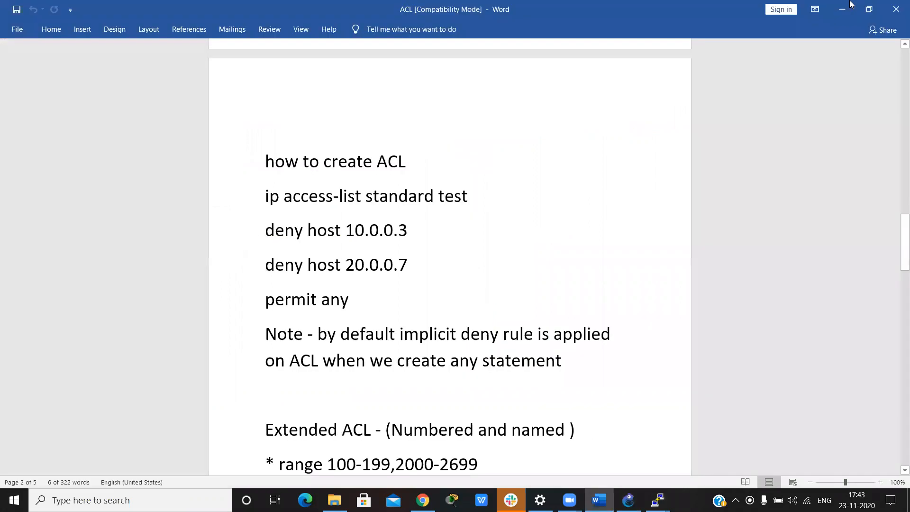
pyautogui.click(849, 4)
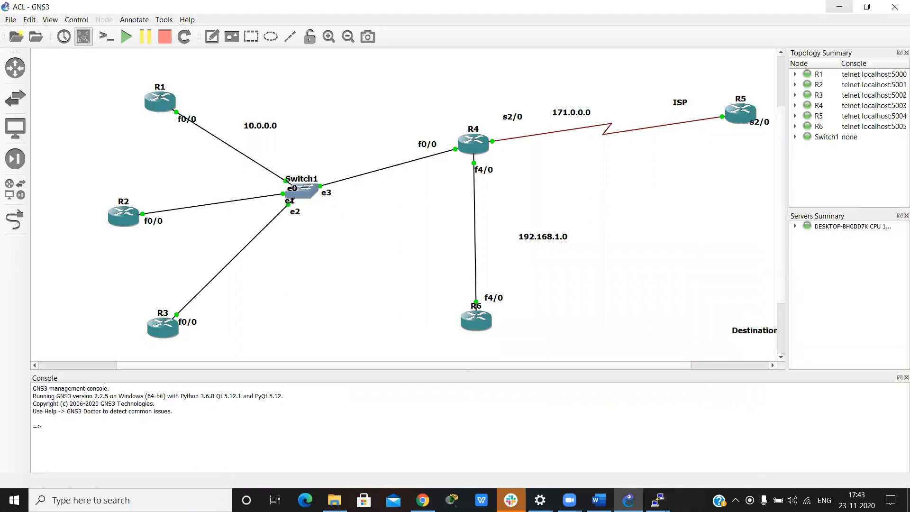
# Step: Open R4's console and enter global configuration mode with conf
pyautogui.moveTo(658, 500)
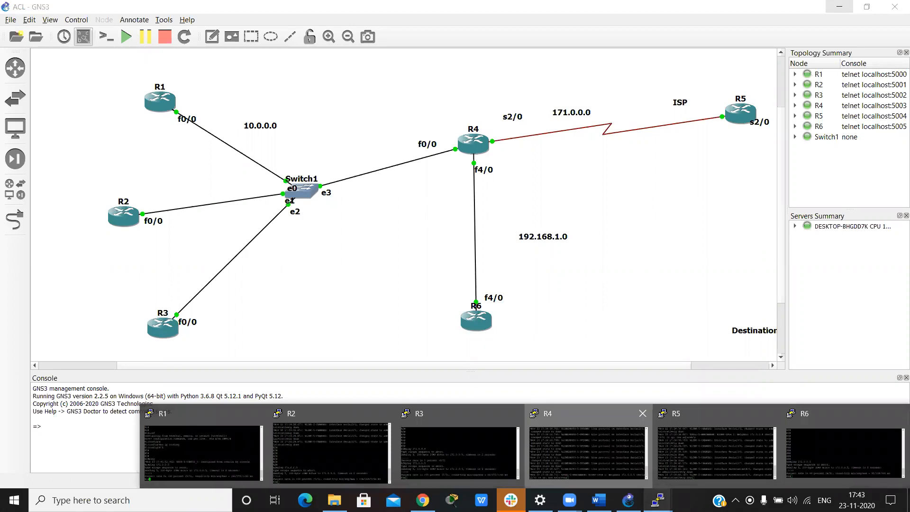
pyautogui.click(587, 453)
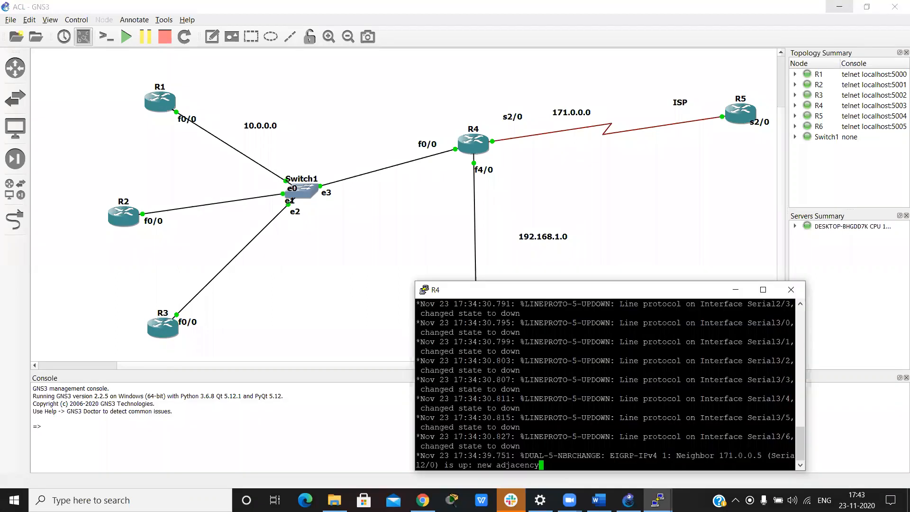
pyautogui.press('Return')
pyautogui.press('Return')
pyautogui.press('Return')
pyautogui.press('Return')
pyautogui.press('Return')
pyautogui.press('Return')
pyautogui.press('Return')
pyautogui.write('con')
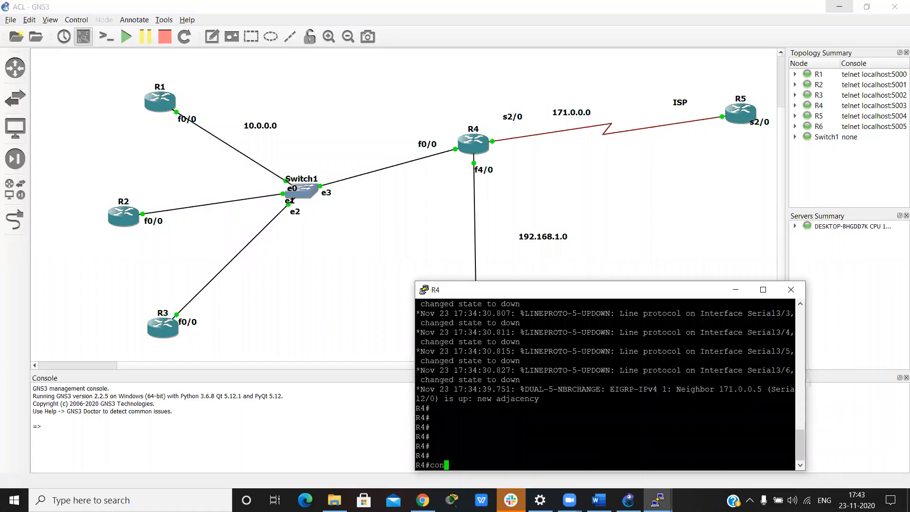
pyautogui.write('f')
pyautogui.press('Return')
pyautogui.press('Return')
pyautogui.press('Return')
# Step: Create a standard named access list called test on R4 with ip access-list standard test
pyautogui.write('ip acce')
pyautogui.press('Tab')
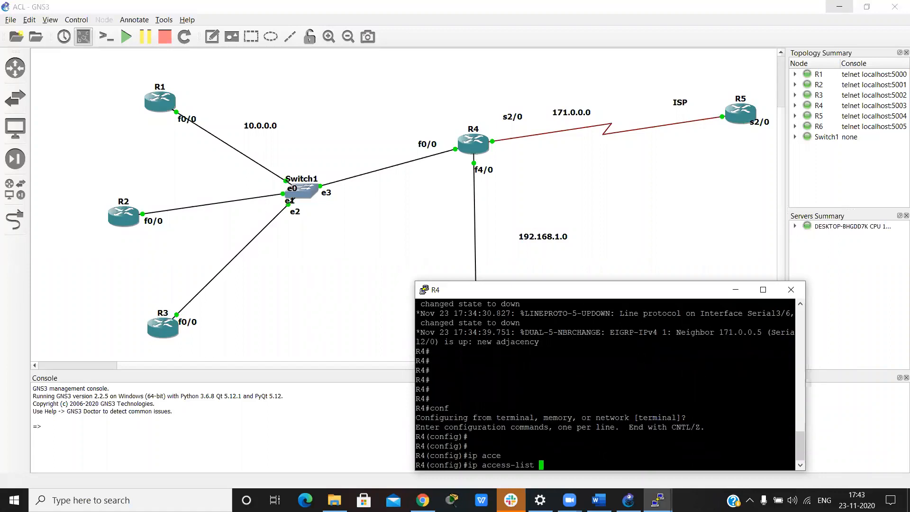
pyautogui.write('st')
pyautogui.press('Tab')
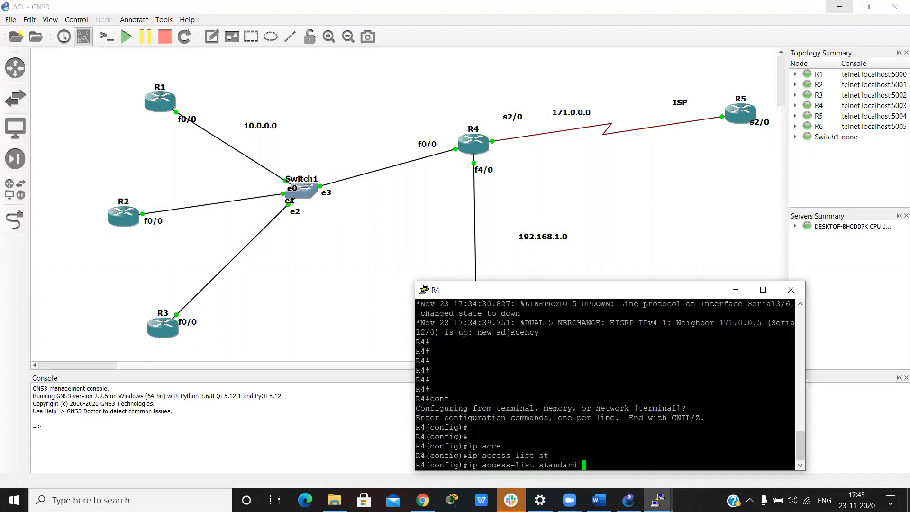
pyautogui.write('test')
pyautogui.press('Return')
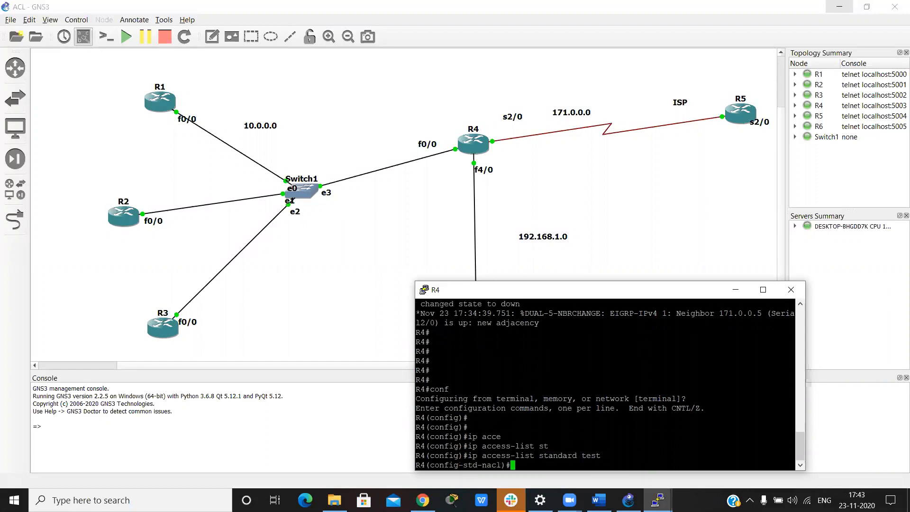
pyautogui.press('Return')
pyautogui.press('Return')
pyautogui.press('Return')
# Step: Add an entry to the test access list that denies host 10.0.0.2
pyautogui.write('de')
pyautogui.press('Return')
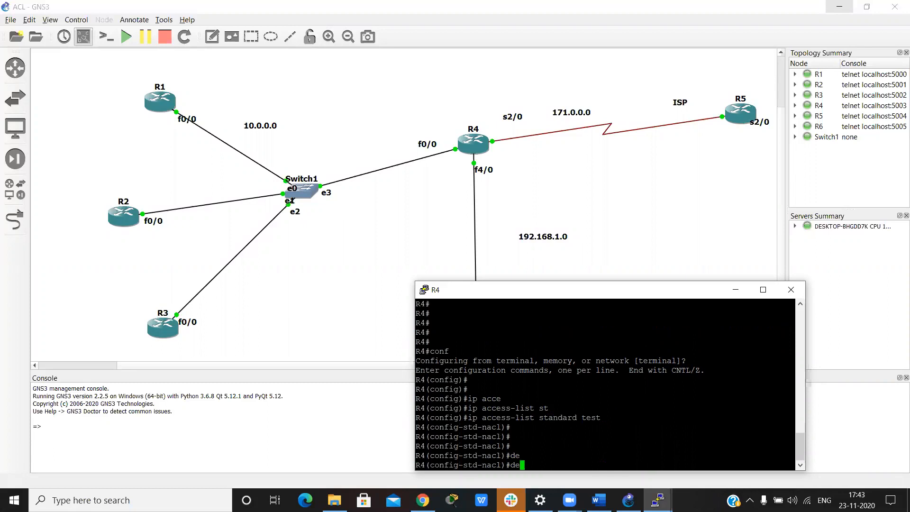
pyautogui.write('n')
pyautogui.press('Tab')
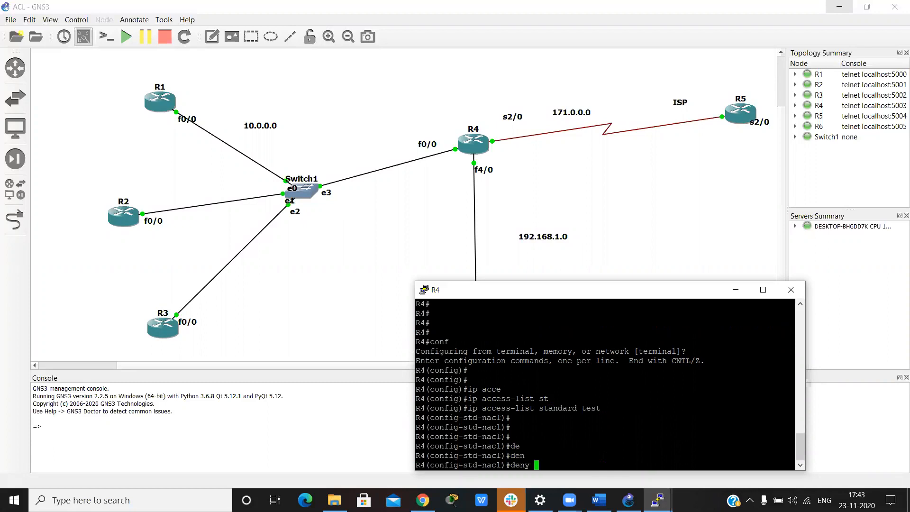
pyautogui.write('10.0.0.2')
pyautogui.press('Return')
# Step: Add a second deny entry to the test access list for host 192.168.1.6
pyautogui.write('de')
pyautogui.press('Tab')
pyautogui.write('n')
pyautogui.press('Tab')
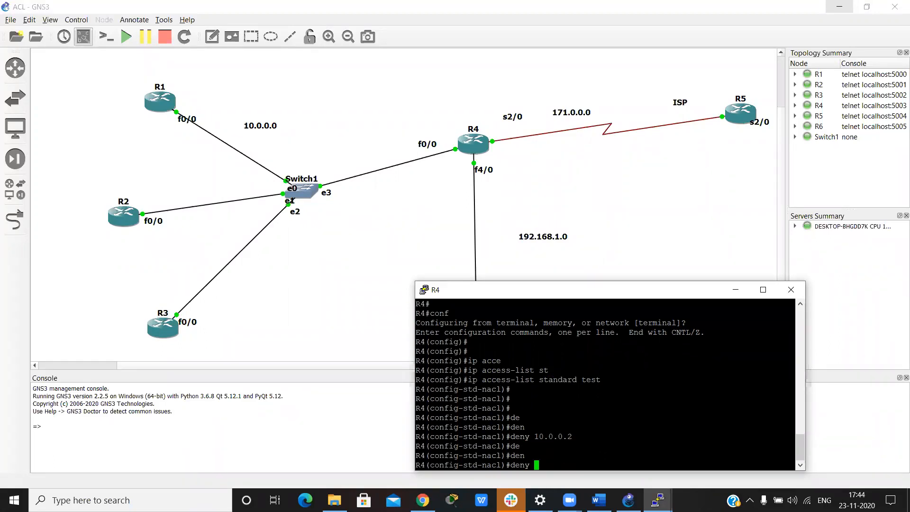
pyautogui.write('10.0.')
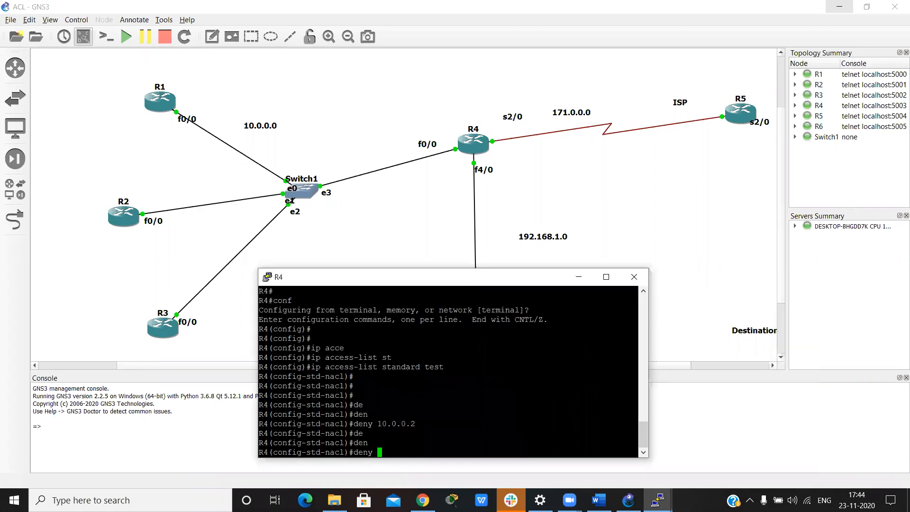
pyautogui.write('192.168.1.6')
pyautogui.press('Return')
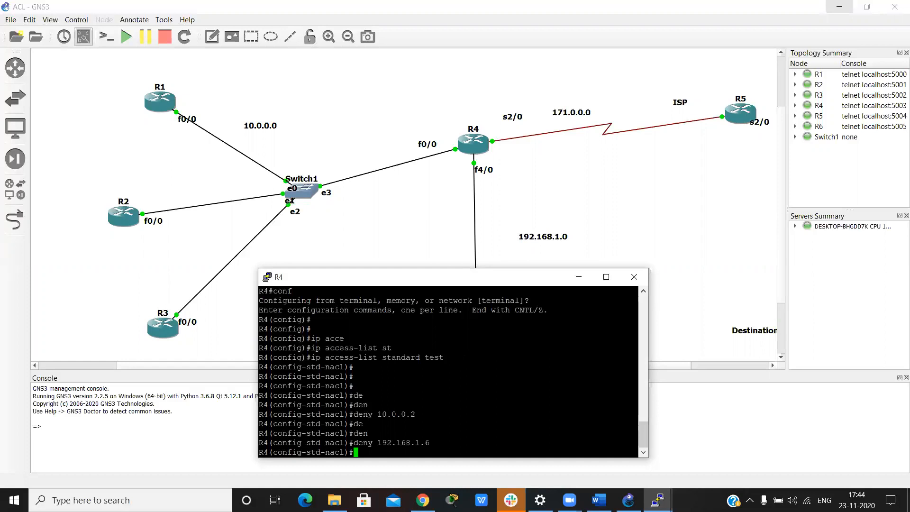
# Step: Add a permit any entry to the test access list and exit to global configuration mode
pyautogui.write('per')
pyautogui.press('Tab')
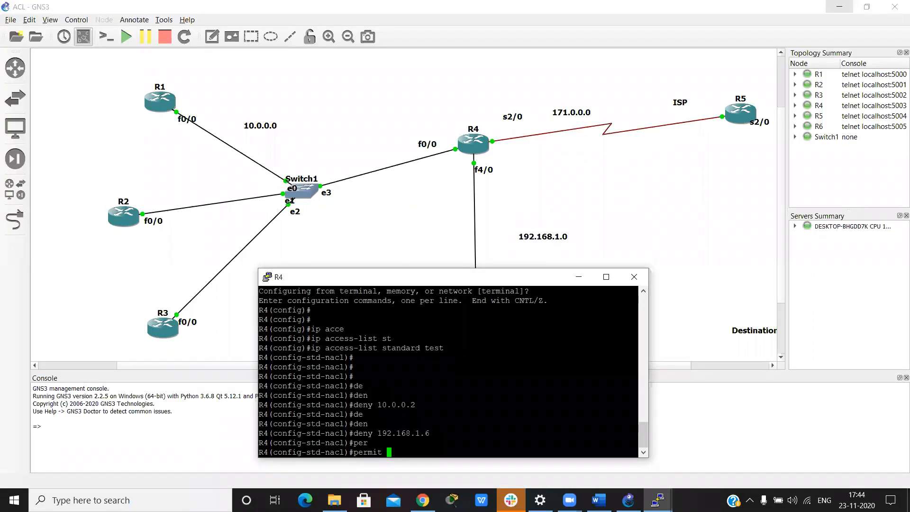
pyautogui.write('an')
pyautogui.press('Tab')
pyautogui.press('Return')
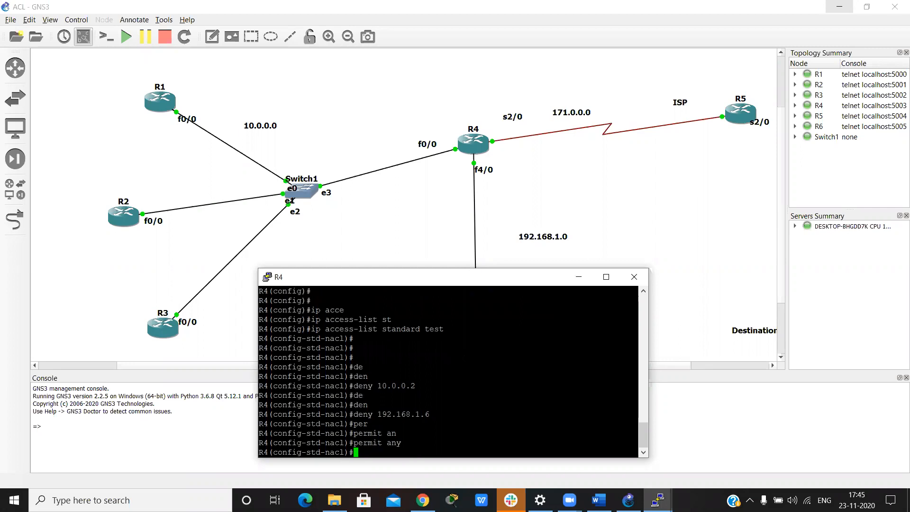
pyautogui.write('exit')
pyautogui.press('Return')
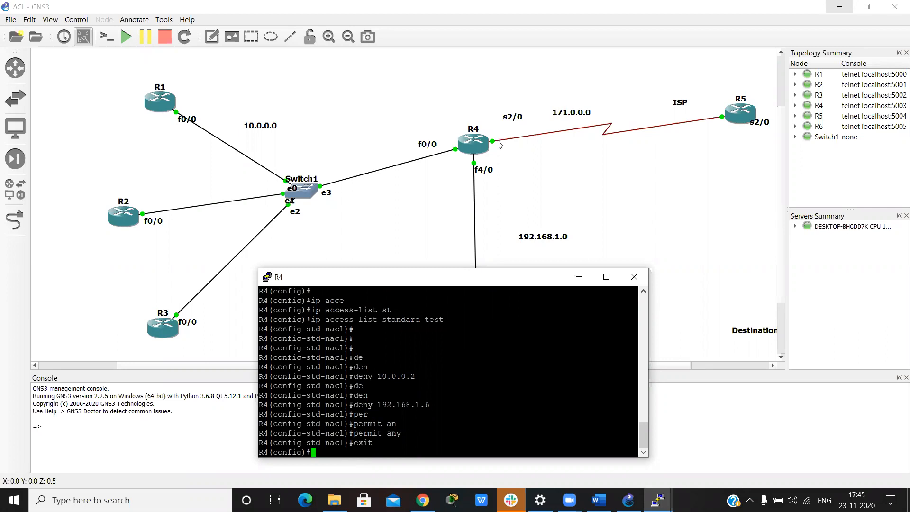
# Step: Enter interface configuration mode for R4's serial interface s2/0
pyautogui.write('int s2/0')
pyautogui.press('Return')
pyautogui.press('Return')
pyautogui.press('Return')
# Step: Apply the test access list outbound on s2/0 with ip access-group test out, and return to privileged mode
pyautogui.write('ip')
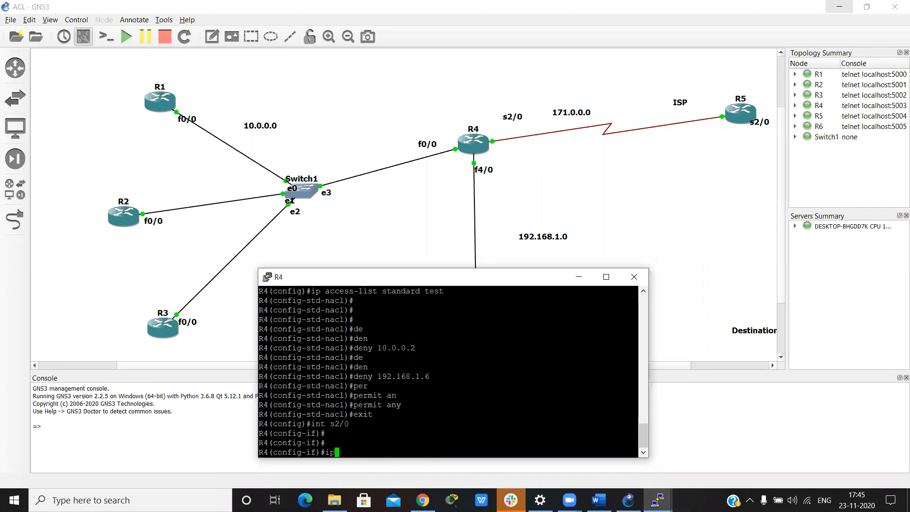
pyautogui.write(' acce')
pyautogui.press('Tab')
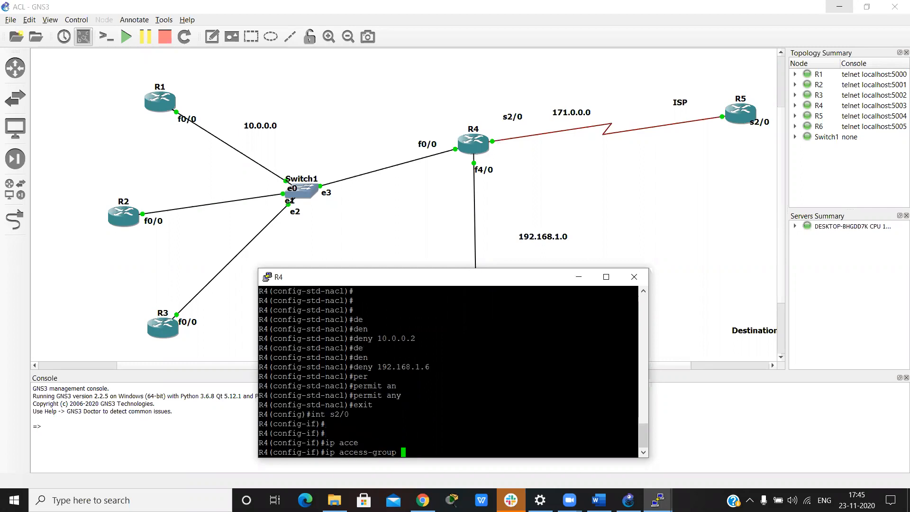
pyautogui.write('te')
pyautogui.write('st ')
pyautogui.write('o')
pyautogui.write('u')
pyautogui.press('Tab')
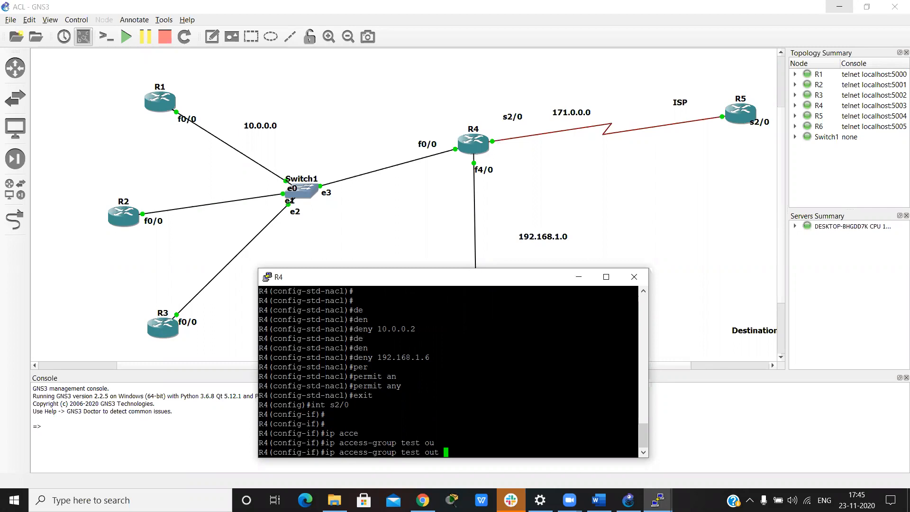
pyautogui.press('Return')
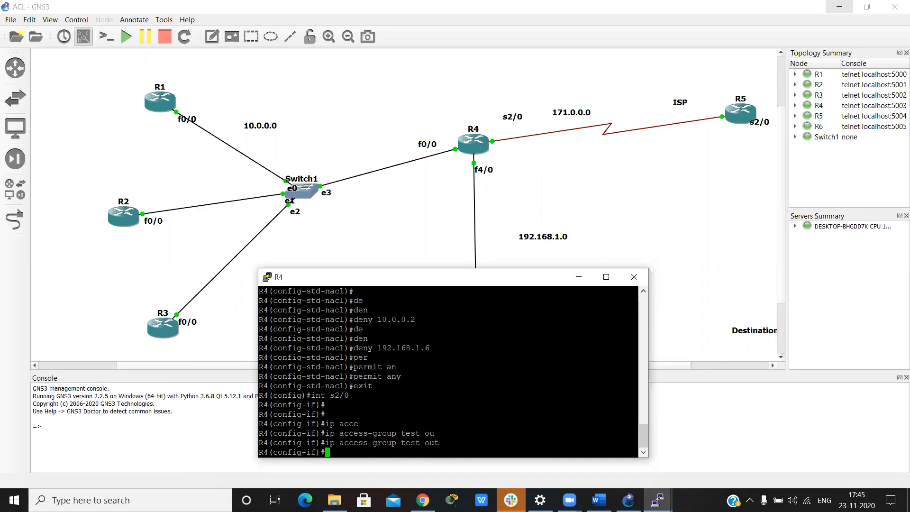
pyautogui.hotkey('ctrl', 'z')
pyautogui.press('Return')
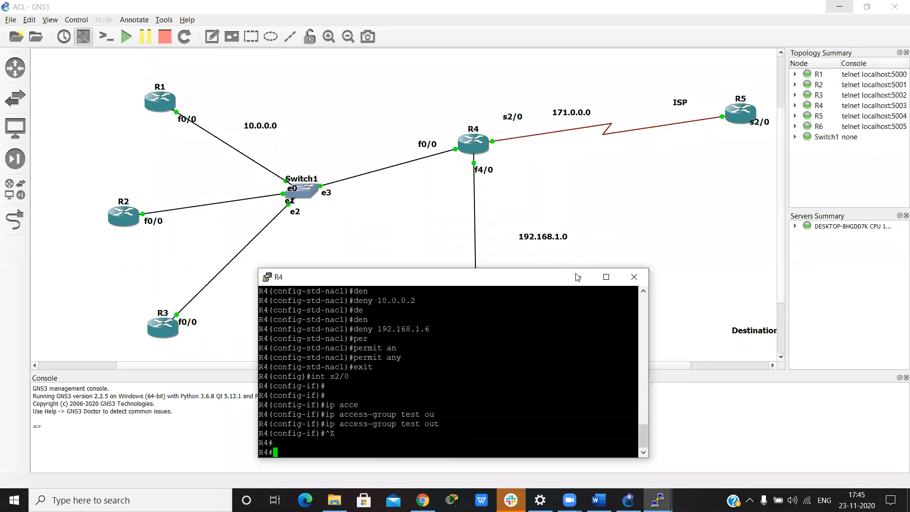
# Step: Run show access-lists on R4 and examine the entries of the test list
pyautogui.click(578, 276)
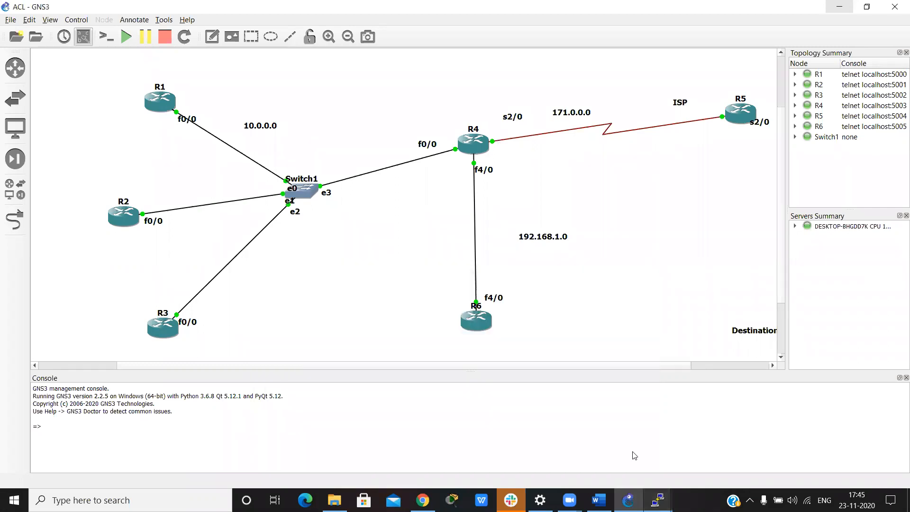
pyautogui.hotkey('alt', 'Tab')
pyautogui.write('sh')
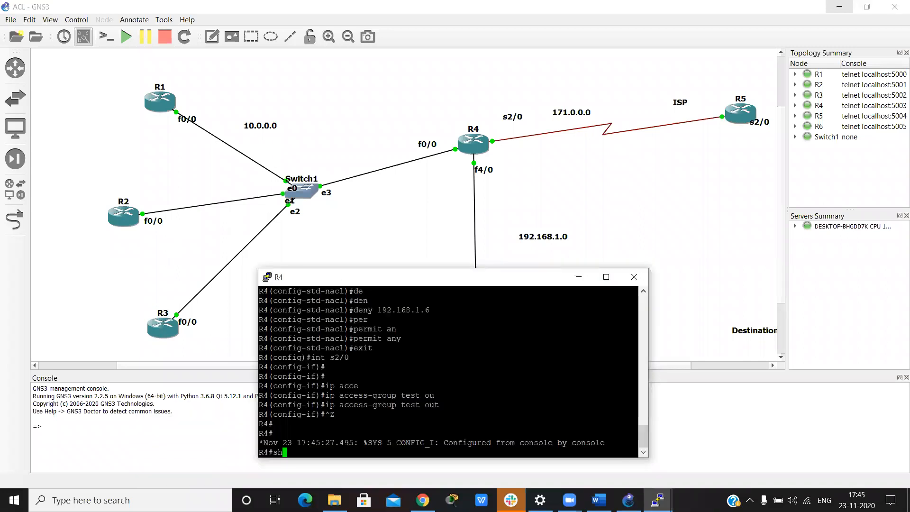
pyautogui.write('ow acc')
pyautogui.press('Tab')
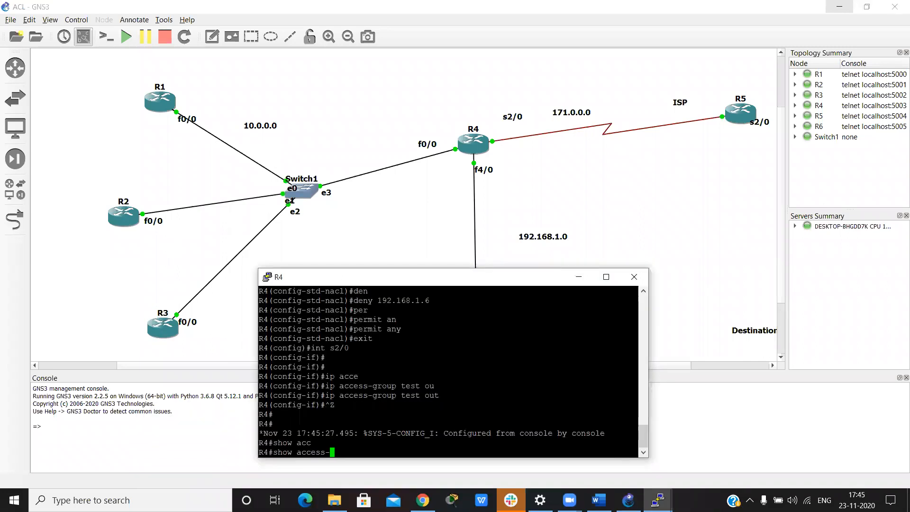
pyautogui.write('l')
pyautogui.press('Tab')
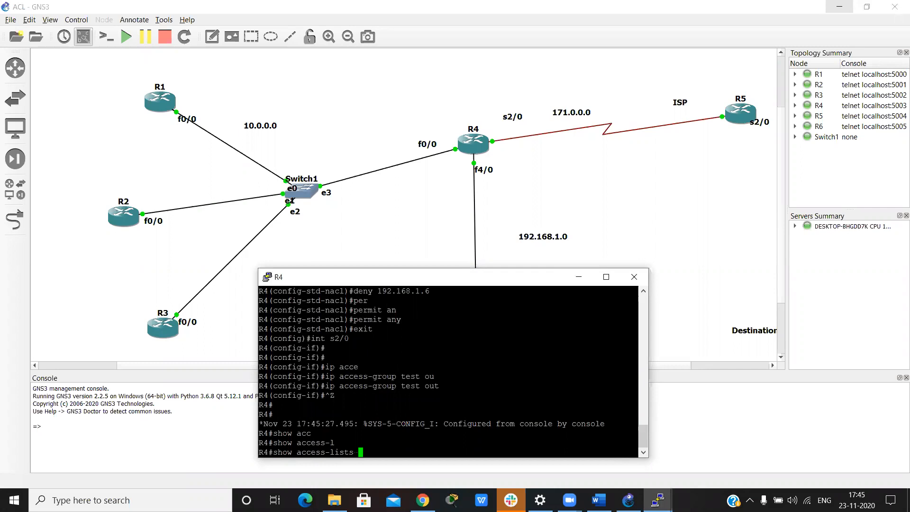
pyautogui.press('Return')
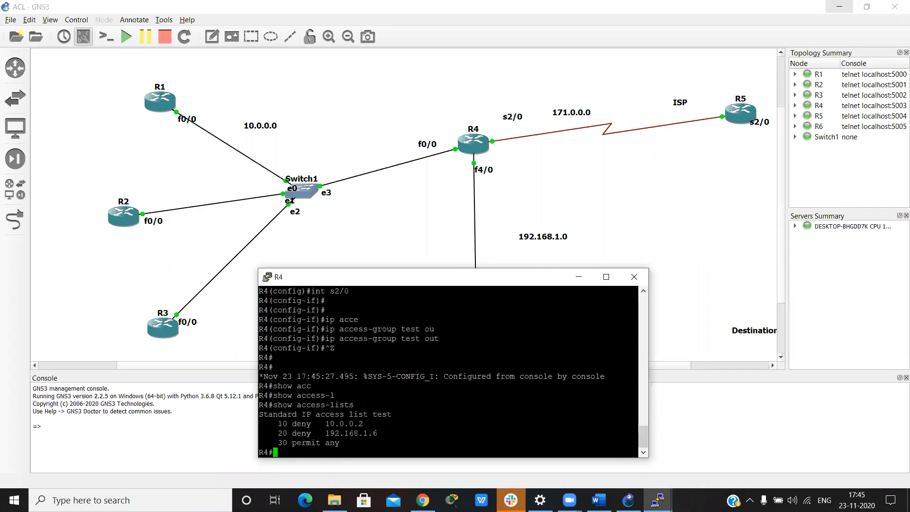
pyautogui.moveTo(269, 423); pyautogui.dragTo(637, 423)
pyautogui.moveTo(406, 432); pyautogui.dragTo(440, 440)
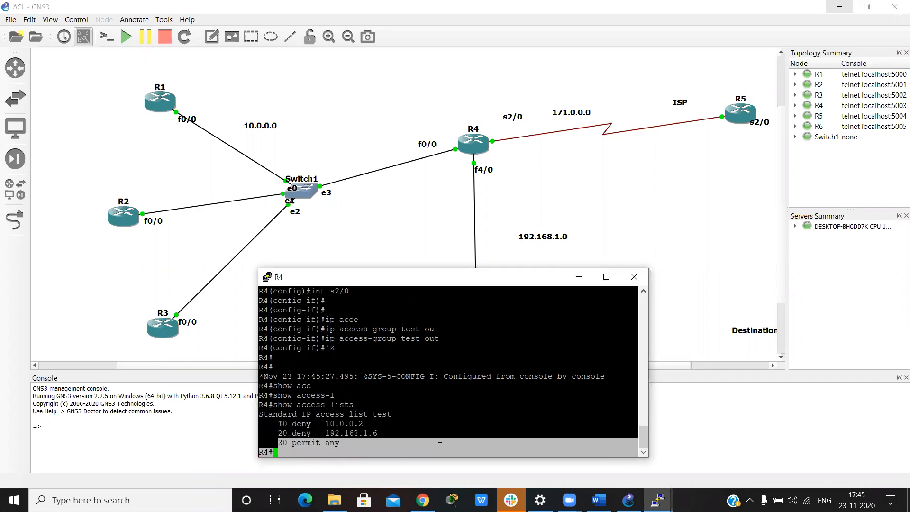
pyautogui.click(584, 287)
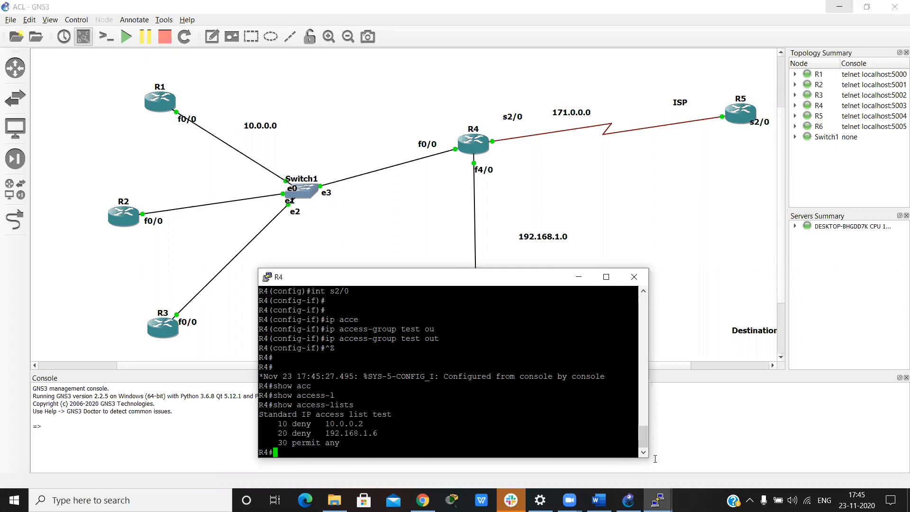
# Step: Repeat the ping to 171.0.0.5 from R2's console, examine the replies, and minimize the console
pyautogui.click(658, 494)
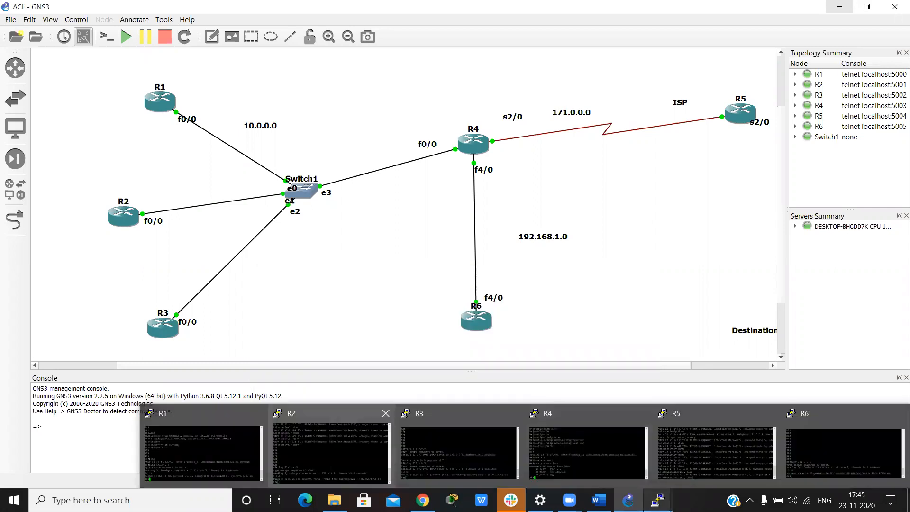
pyautogui.click(331, 468)
pyautogui.press('Up')
pyautogui.press('Return')
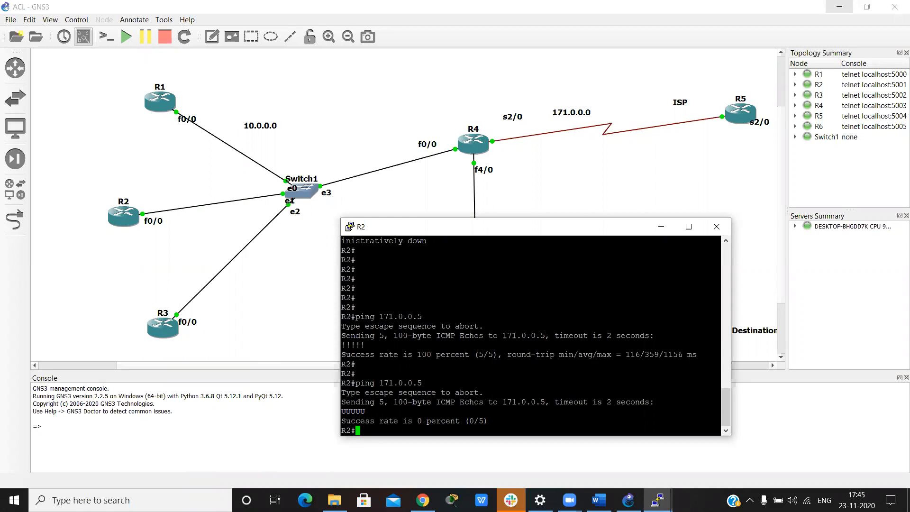
pyautogui.moveTo(369, 411); pyautogui.dragTo(334, 407)
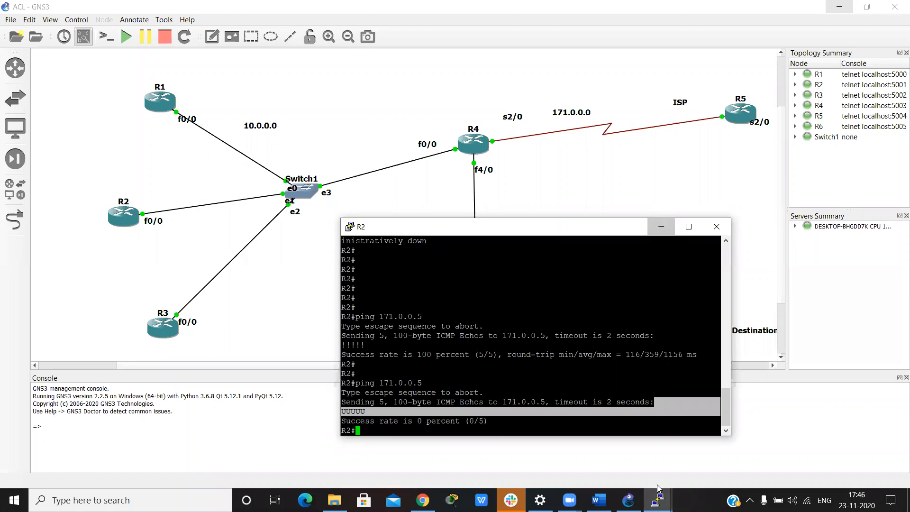
pyautogui.click(661, 226)
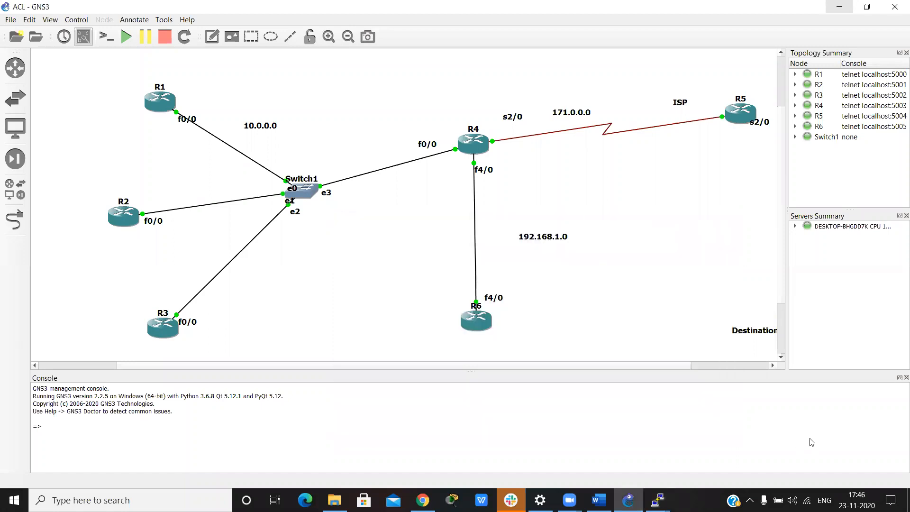
# Step: Repeat the ping to 171.0.0.5 from R6's console and minimize the console
pyautogui.moveTo(657, 499)
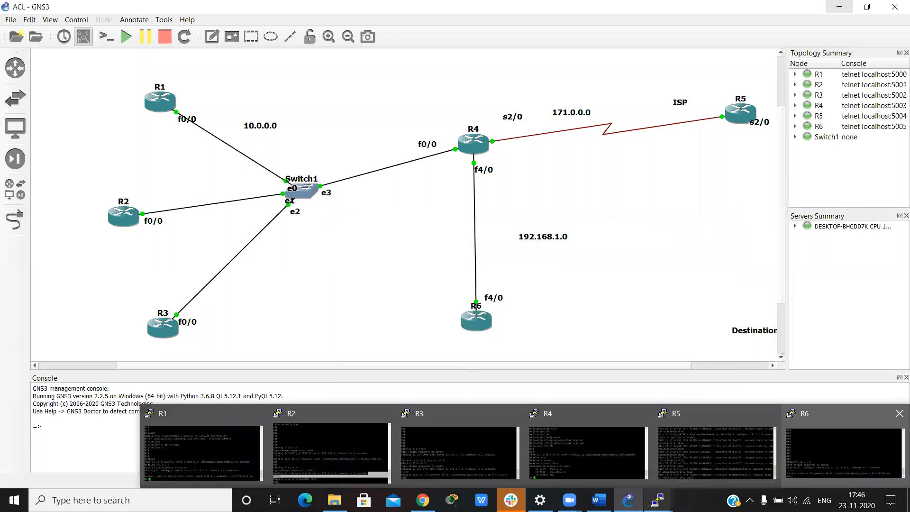
pyautogui.click(810, 438)
pyautogui.press('Up')
pyautogui.press('Return')
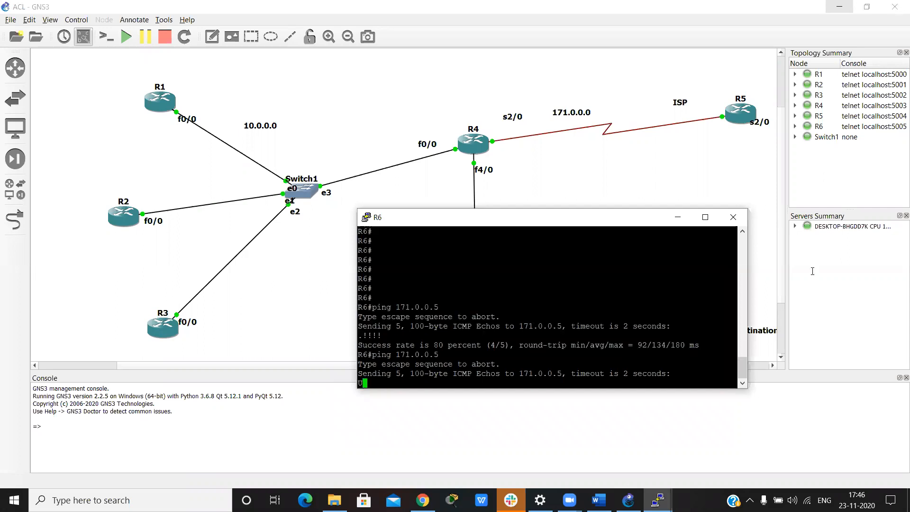
pyautogui.click(658, 500)
# Step: Open R1's console and repeat the ping to 171.0.0.5
pyautogui.moveTo(658, 500)
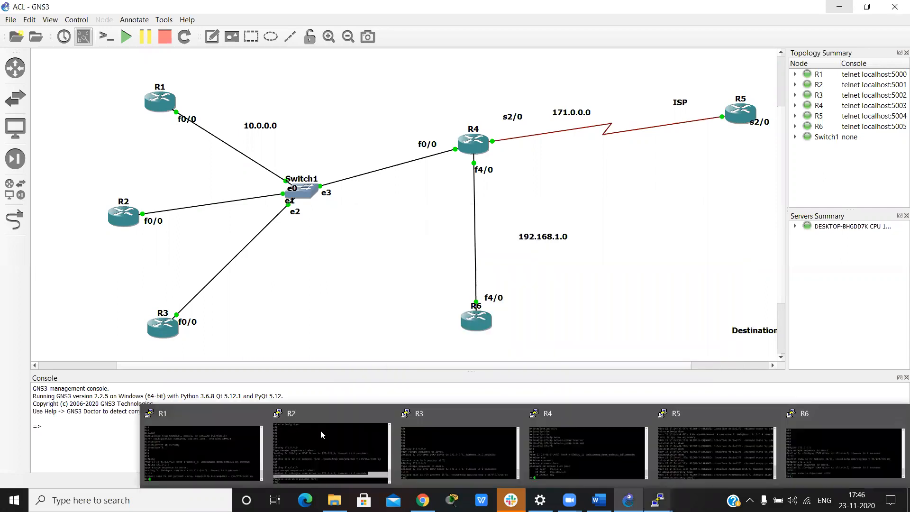
pyautogui.click(190, 449)
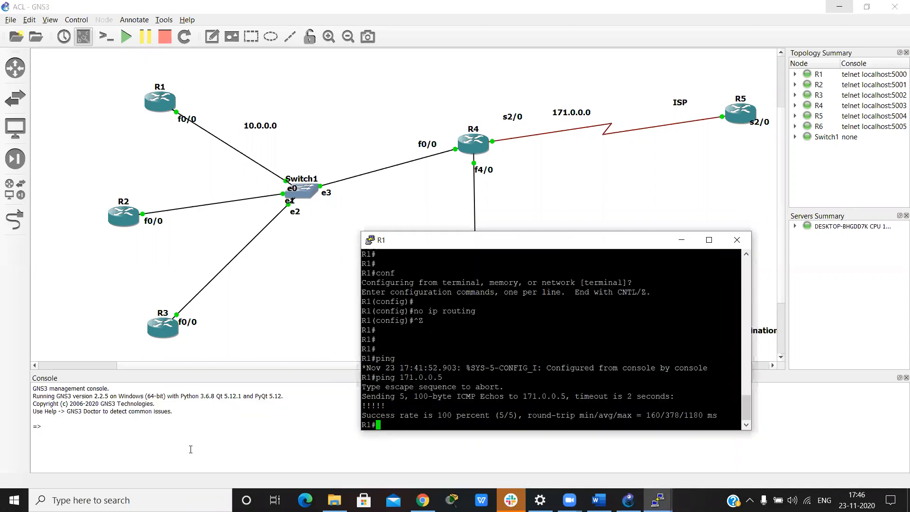
pyautogui.press('Up')
pyautogui.press('Return')
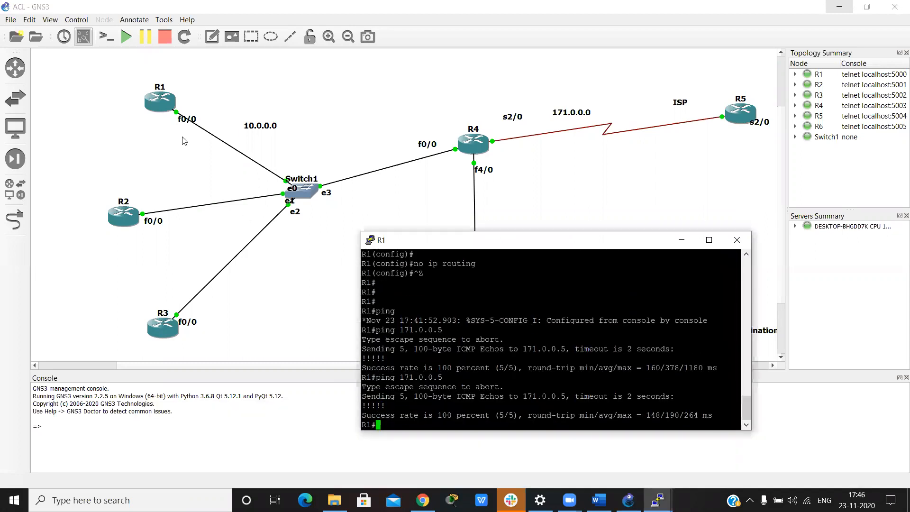